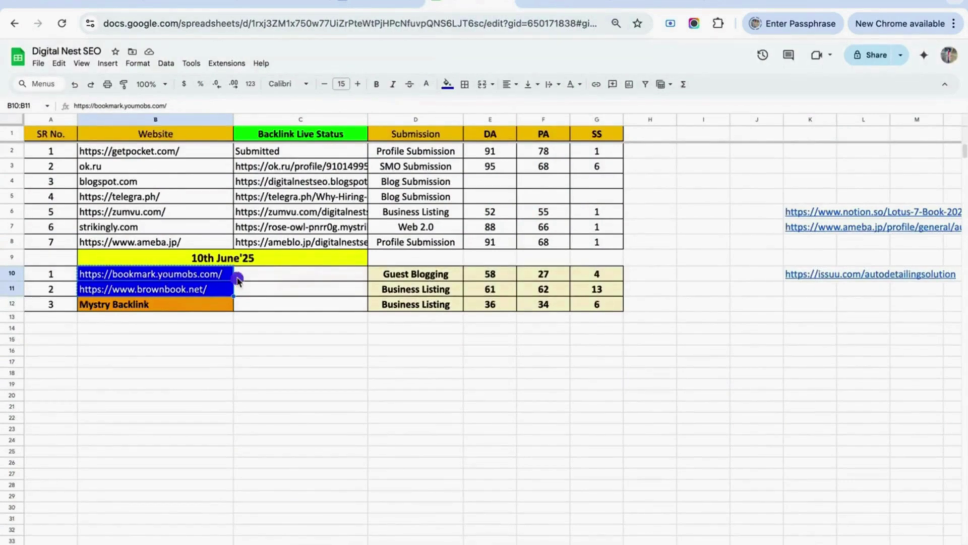
Step: Review the websites and submission types listed under 10th June'25, including the youmobs, brownbook and Mystry Backlink rows
drag(221, 275, 219, 282)
click(206, 267)
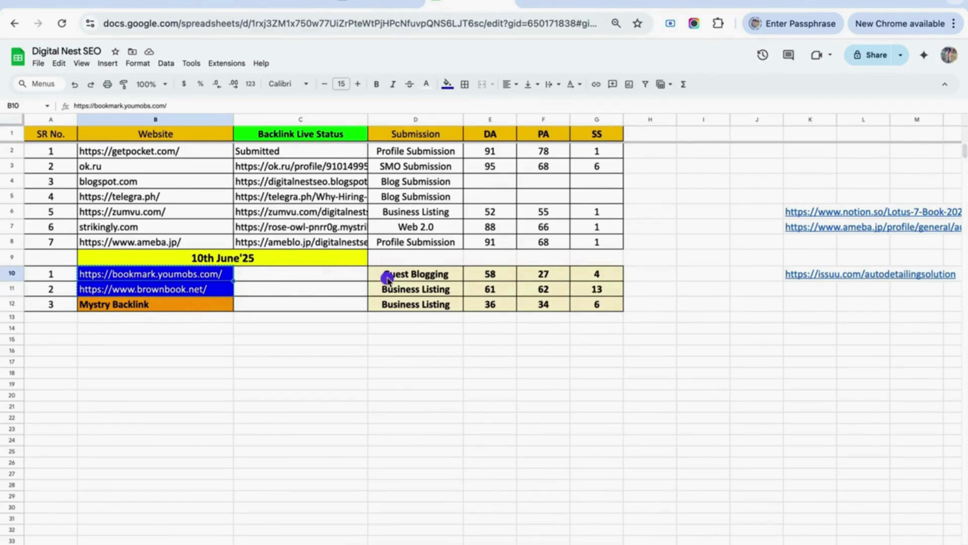
click(387, 278)
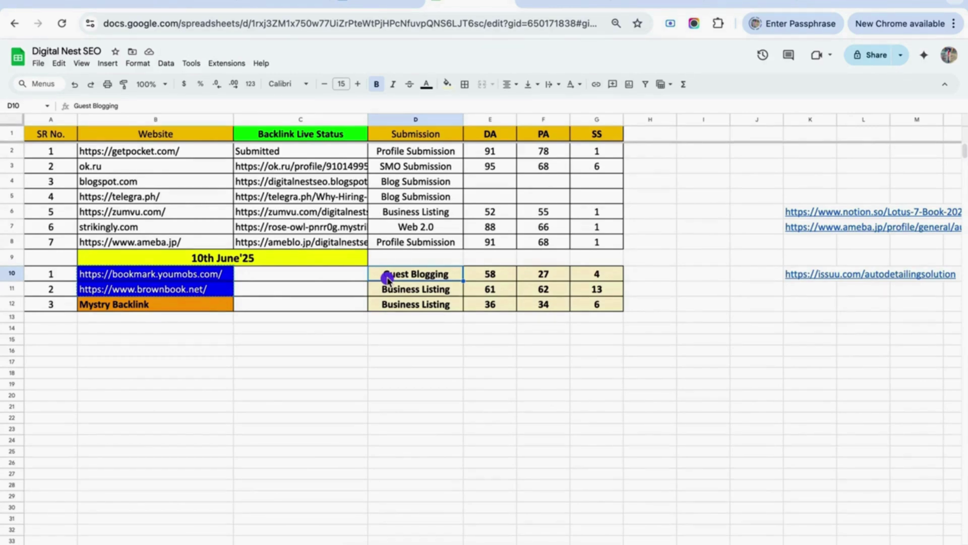
click(183, 291)
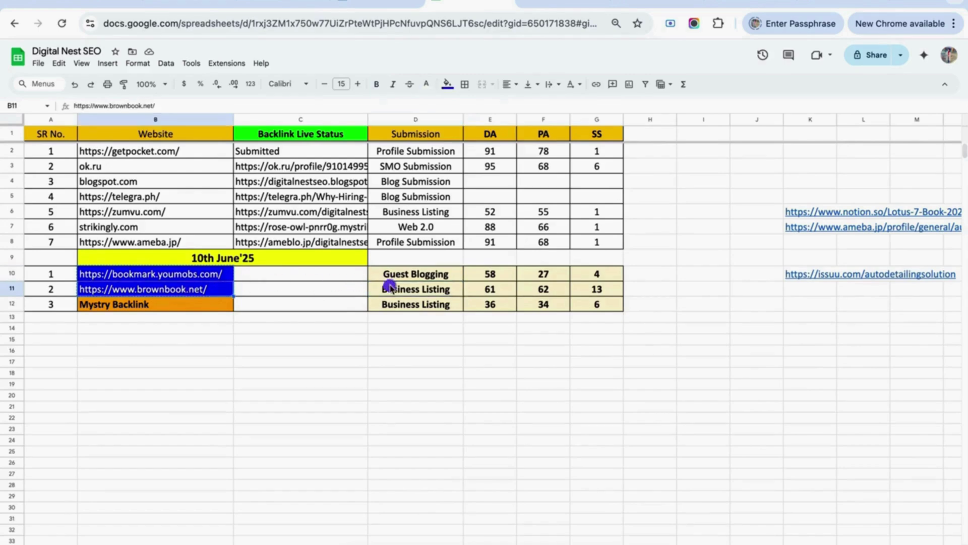
click(391, 289)
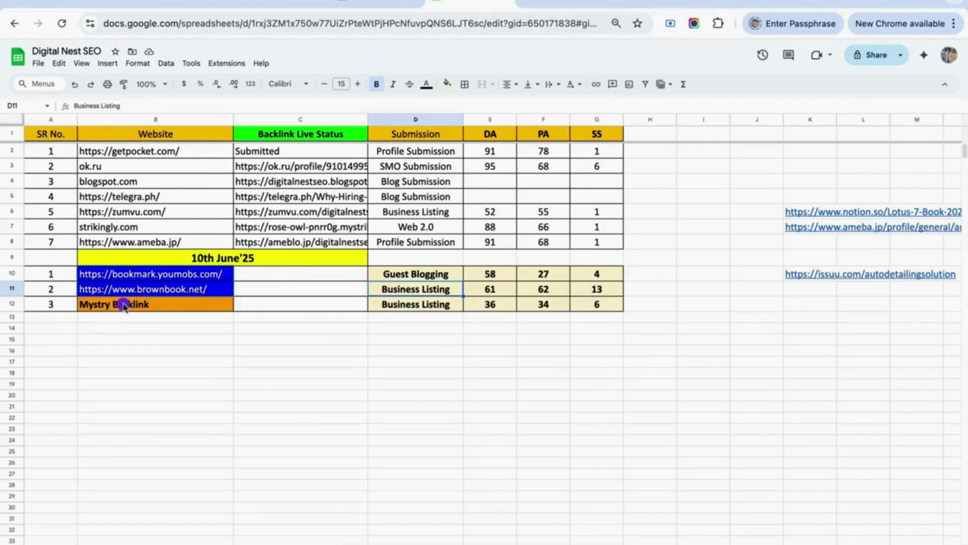
click(126, 305)
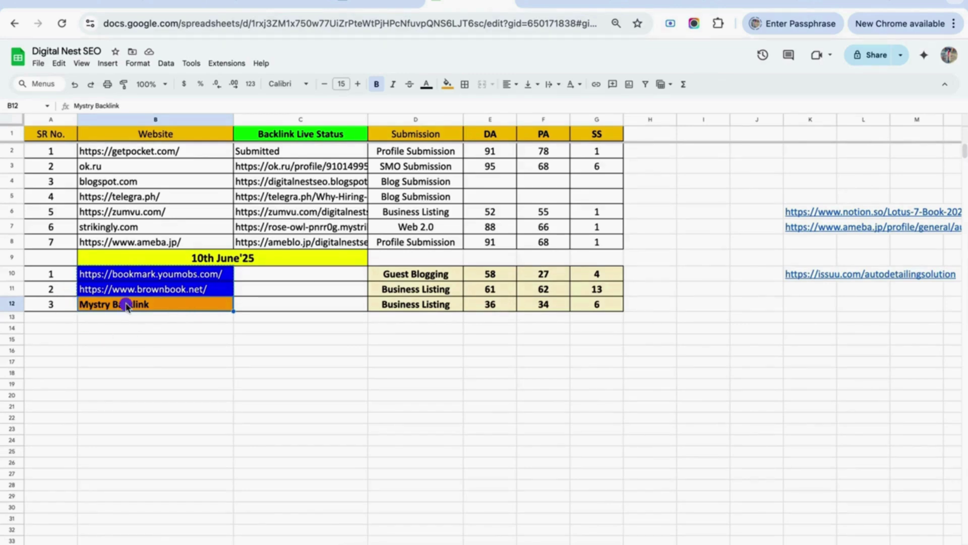
click(170, 291)
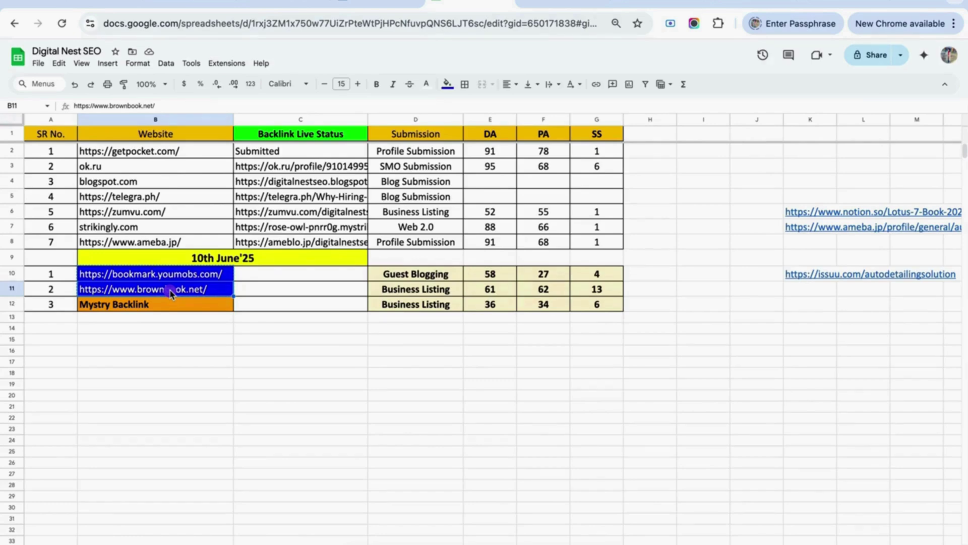
key(Down)
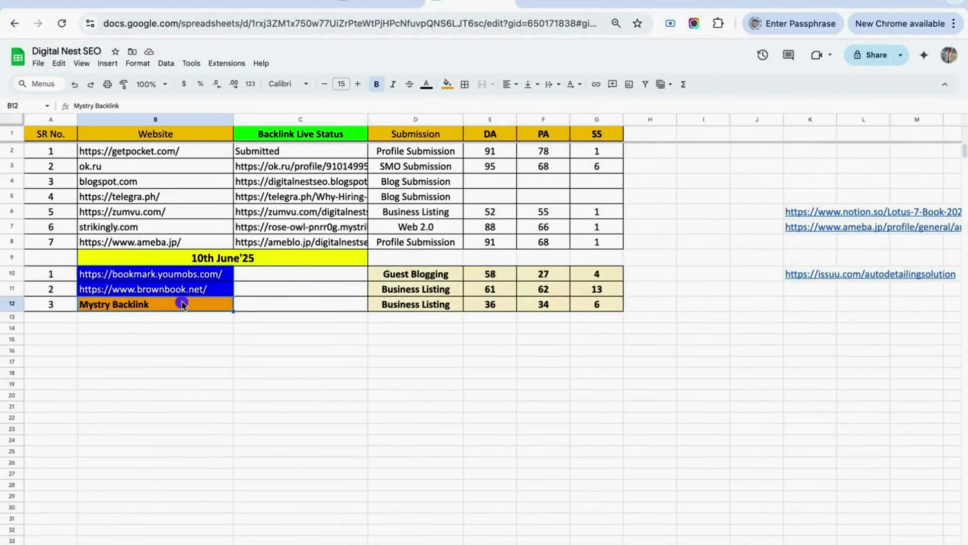
key(Up)
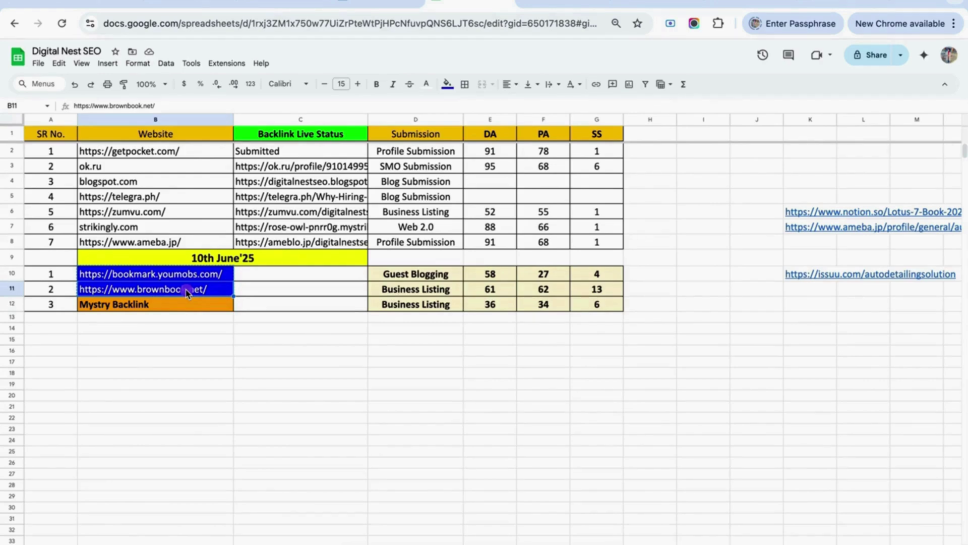
click(181, 306)
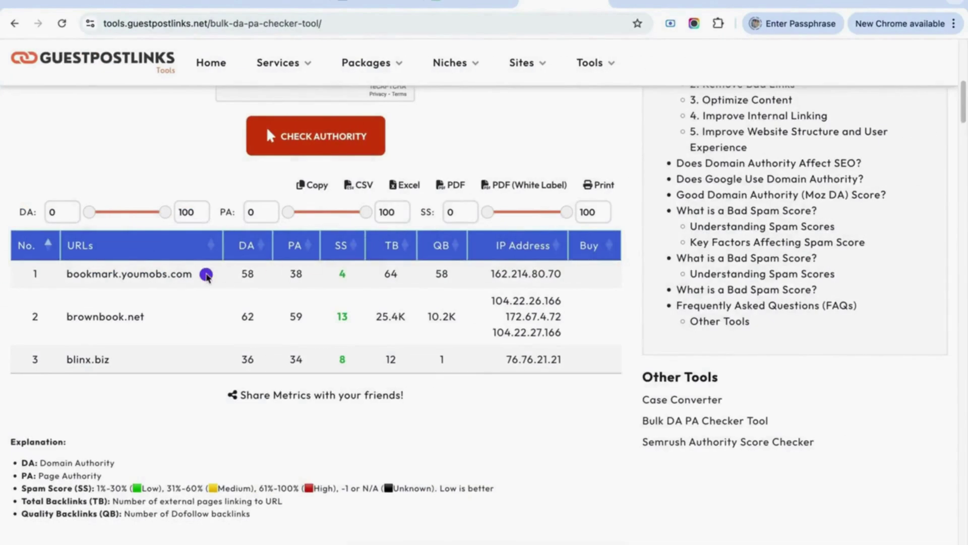
Step: Examine the DA, PA and spam scores of bookmark.youmobs.com, brownbook.net and blinx.biz in the bulk checker results
drag(205, 276, 66, 275)
key(ctrl+c)
drag(237, 274, 307, 280)
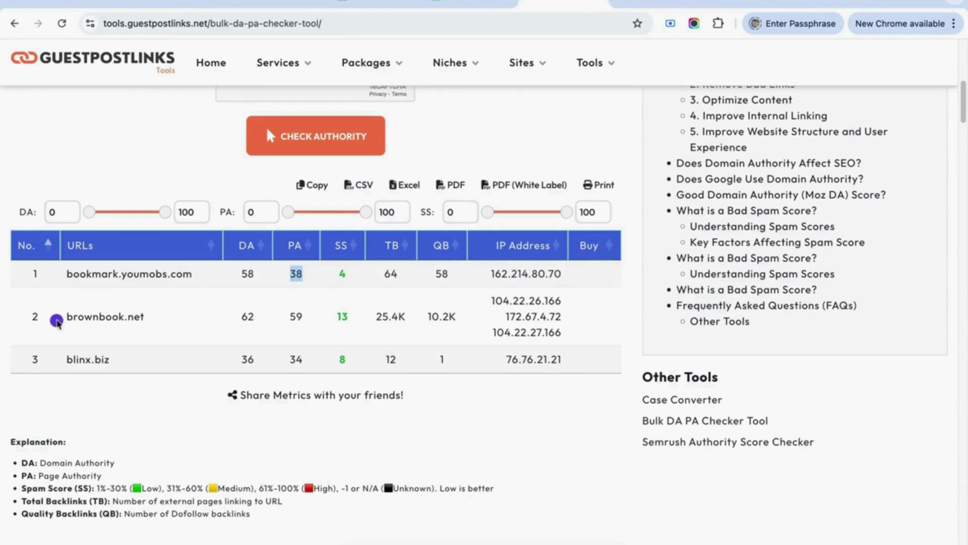
drag(64, 319, 150, 322)
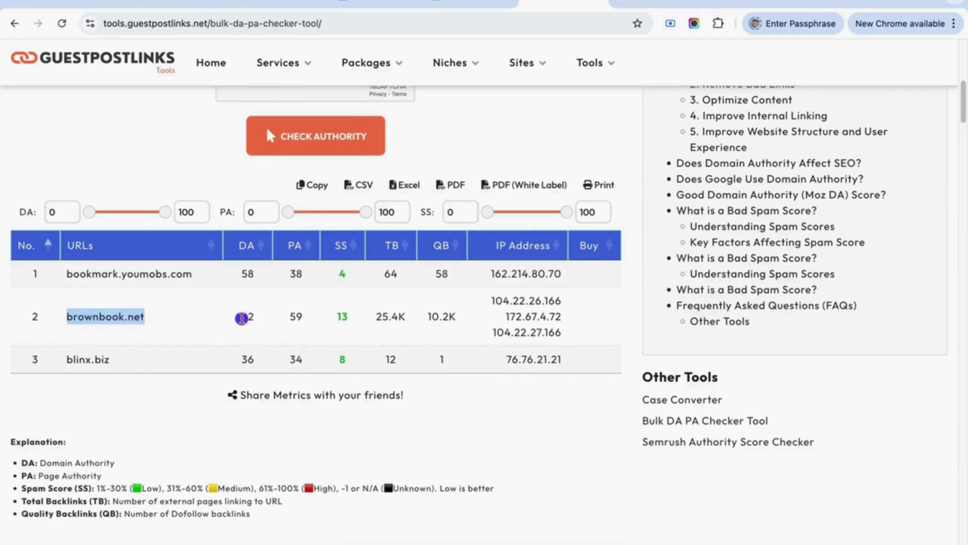
drag(303, 318, 348, 317)
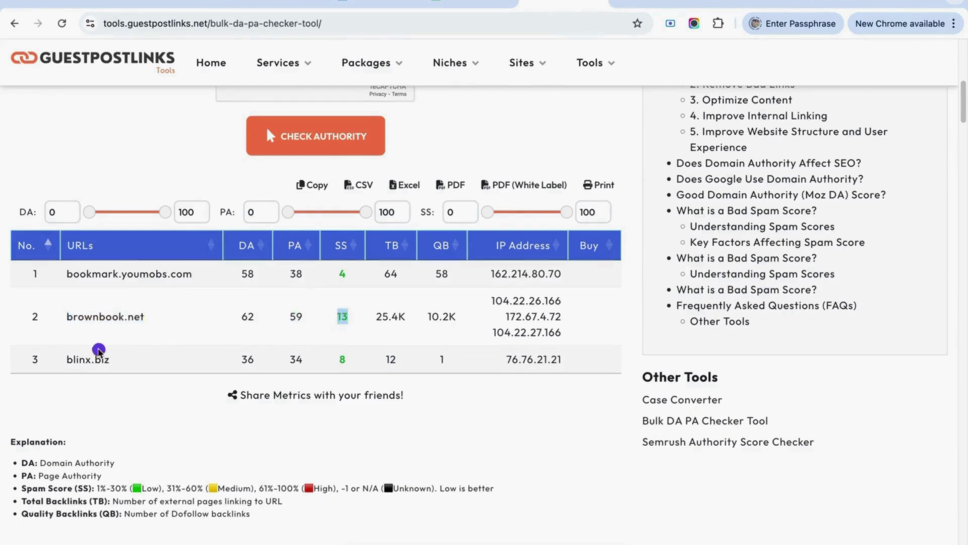
click(111, 368)
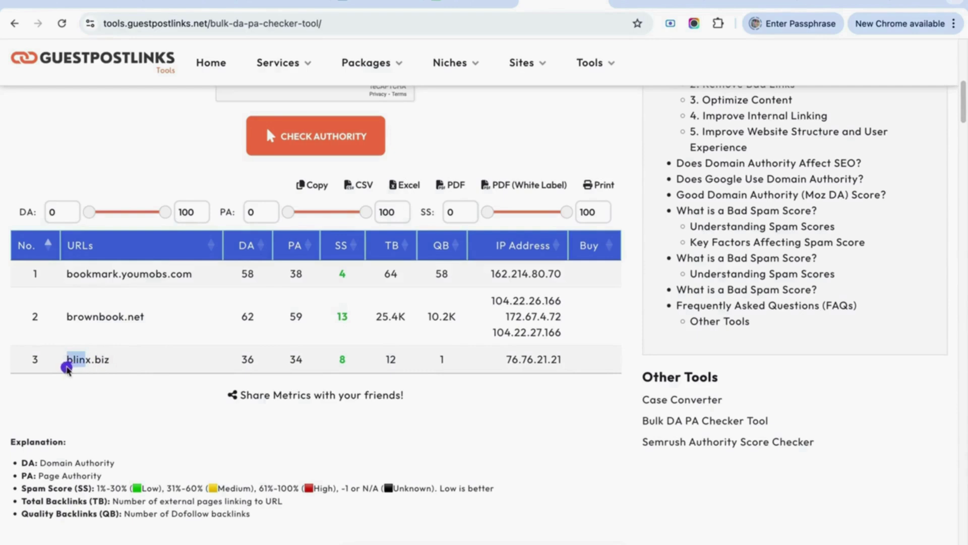
drag(110, 368, 69, 369)
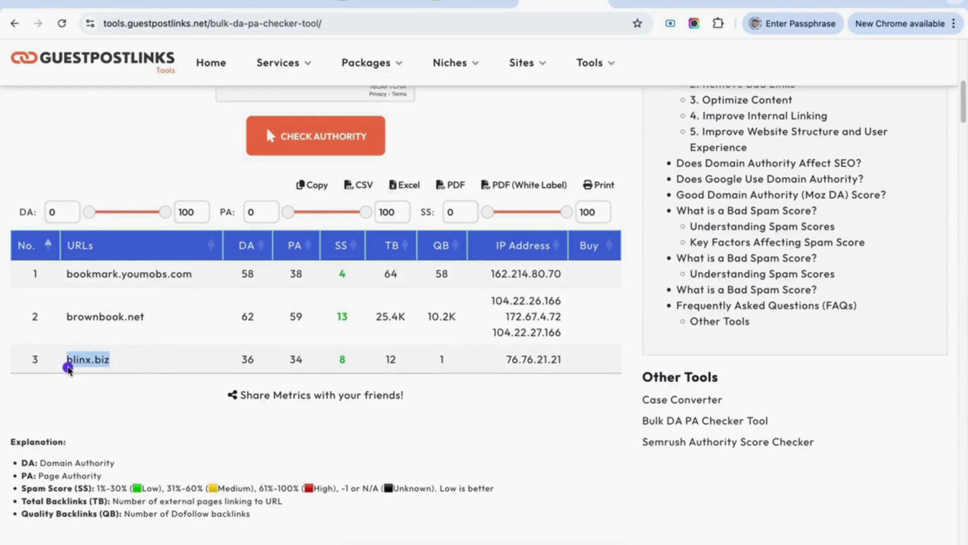
drag(67, 317, 151, 316)
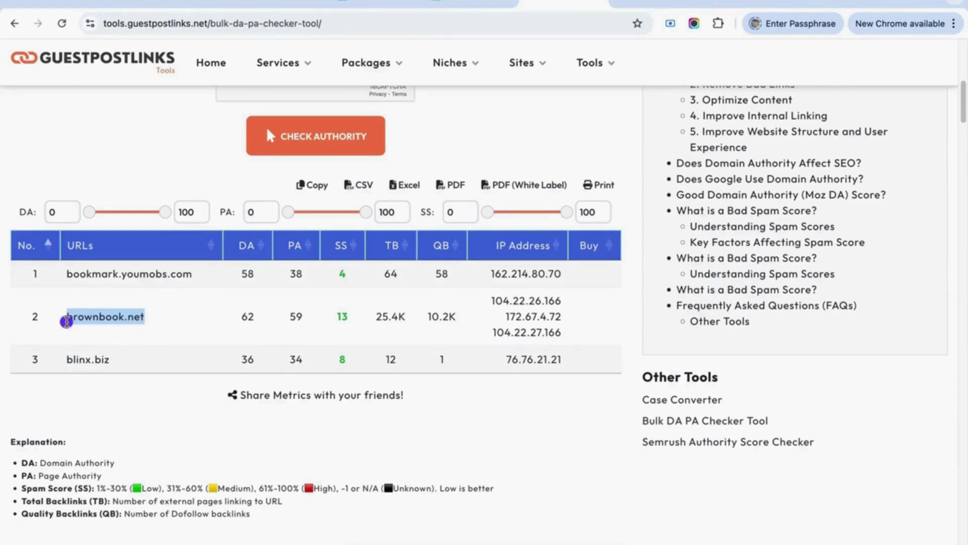
drag(68, 360, 122, 367)
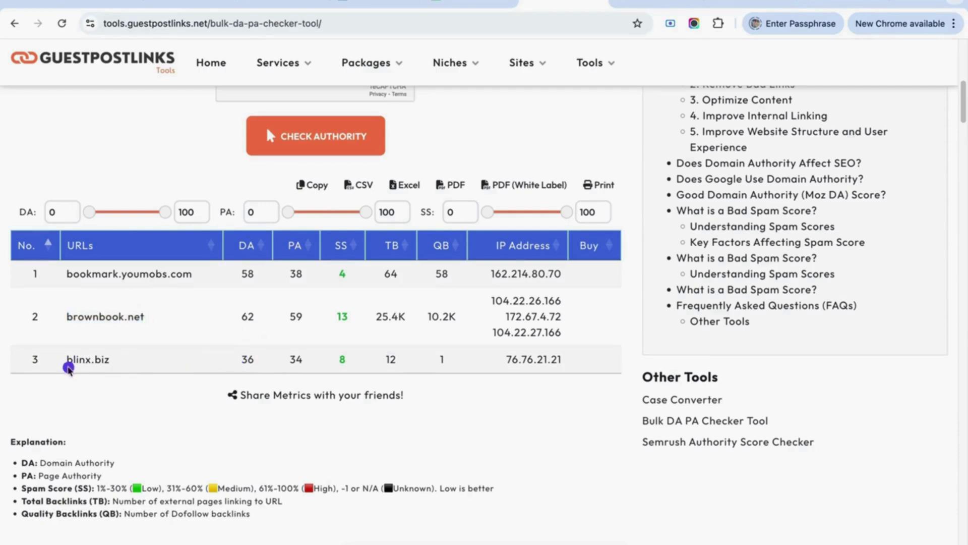
drag(184, 360, 370, 360)
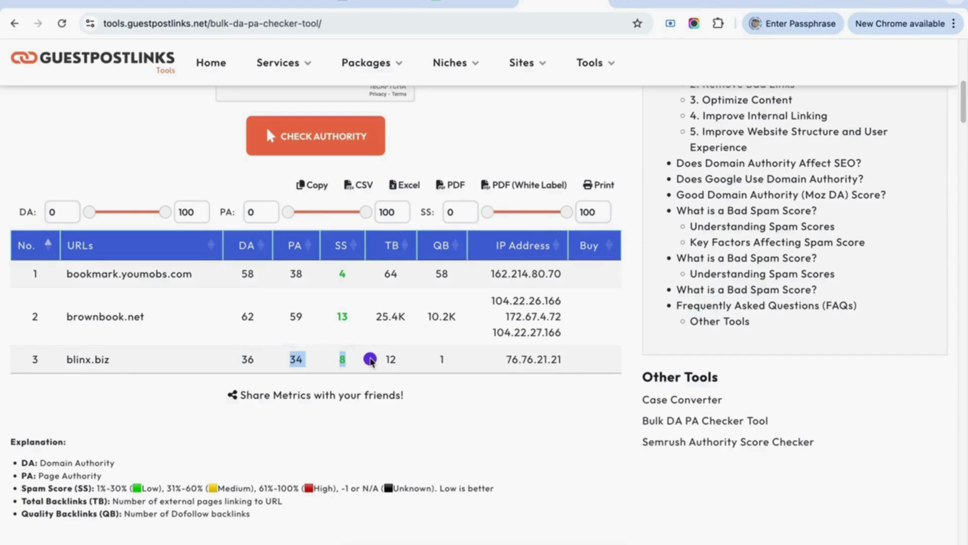
click(370, 360)
click(181, 249)
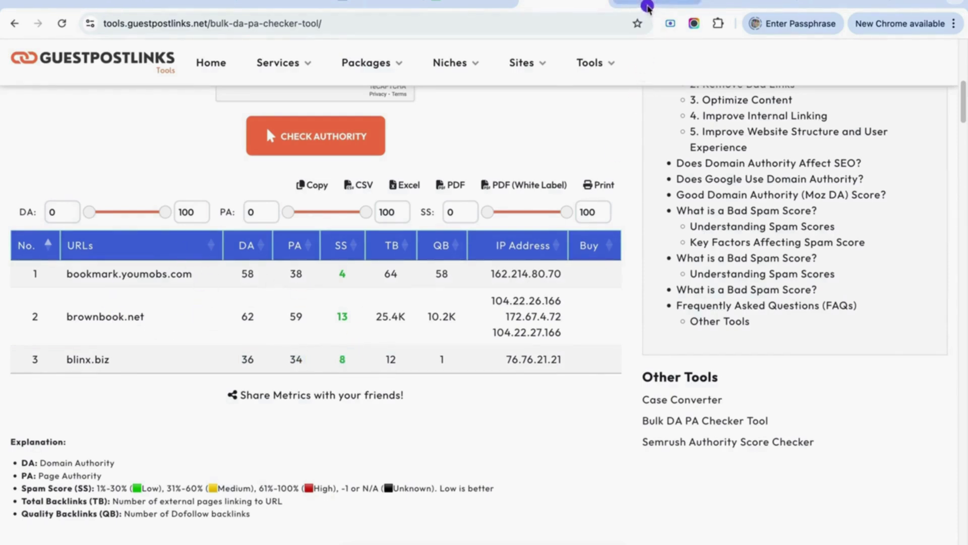
Step: Switch to the Ahrefs backlink profiles and check the Domain Rating of bookmark.youmobs.com, brownbook.net and blinx.biz
click(655, 4)
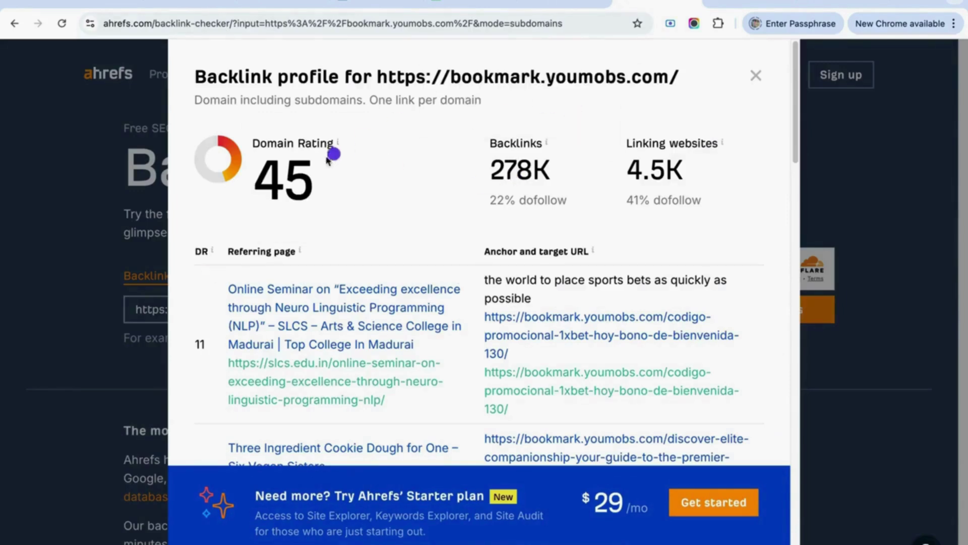
drag(246, 186, 306, 182)
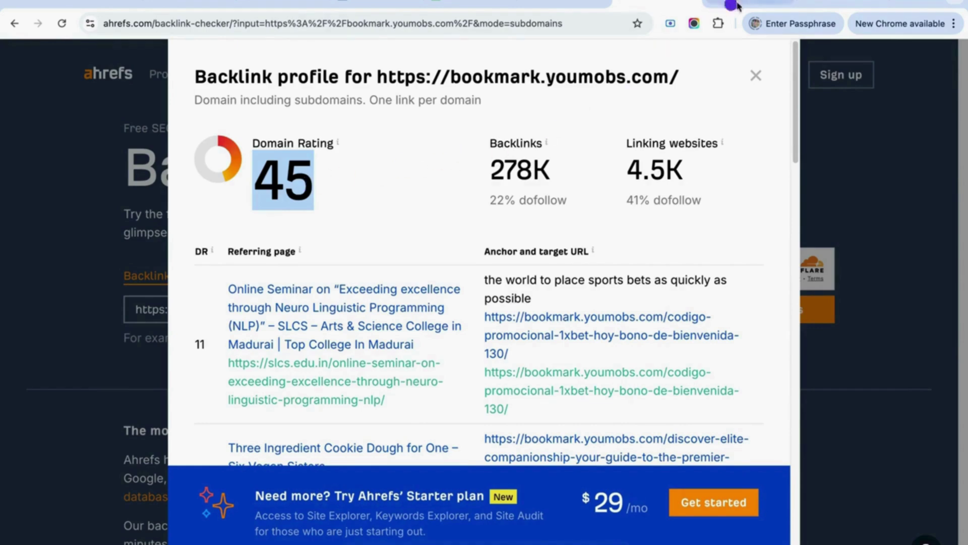
click(719, 5)
drag(377, 77, 655, 74)
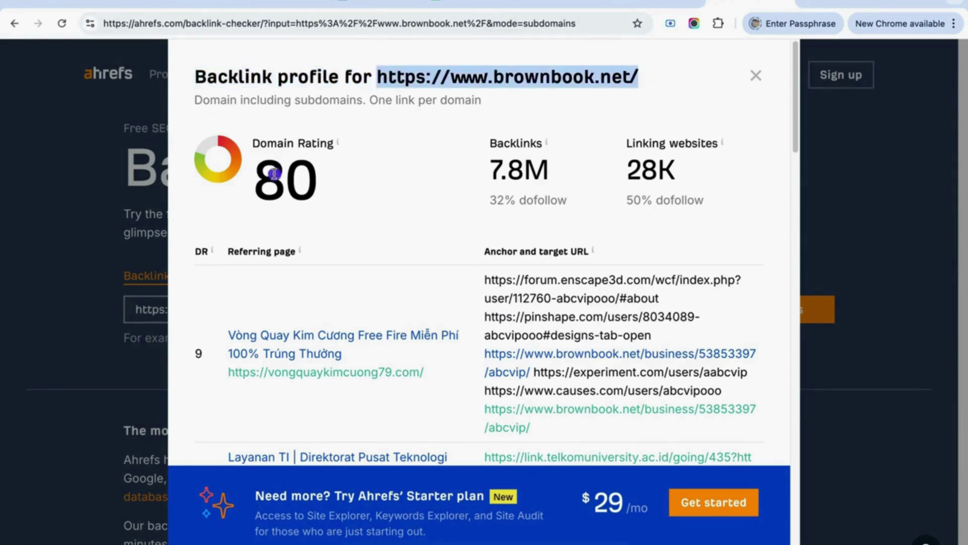
drag(255, 174, 359, 172)
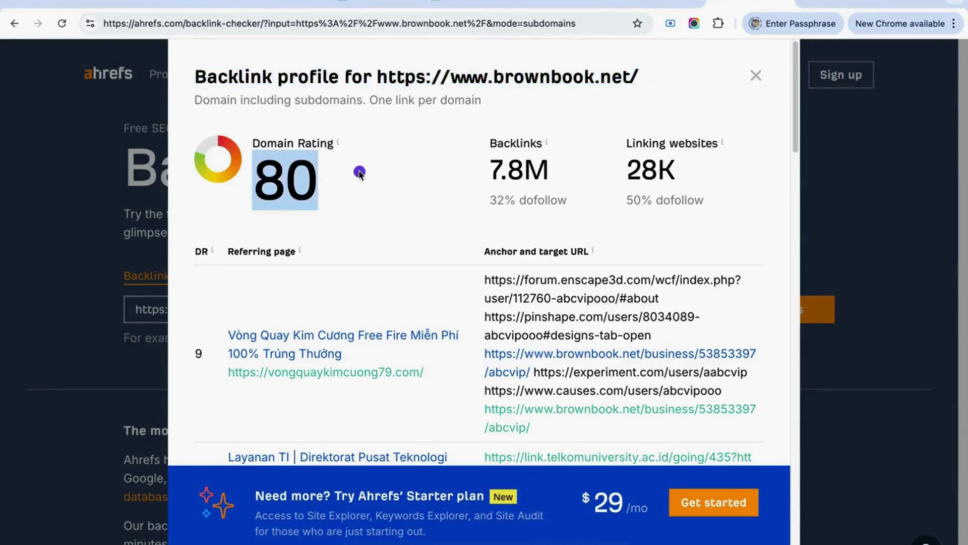
click(835, 7)
click(381, 173)
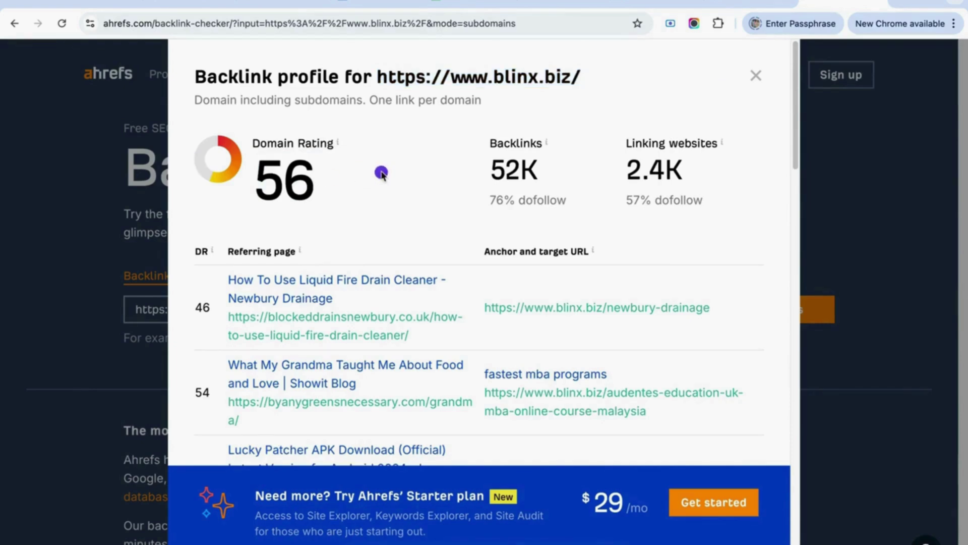
drag(382, 173, 252, 184)
Step: Return to the Digital Nest SEO sheet, copy the bookmark.youmobs.com address from the 10th June'25 list and open that site in the browser
click(470, 2)
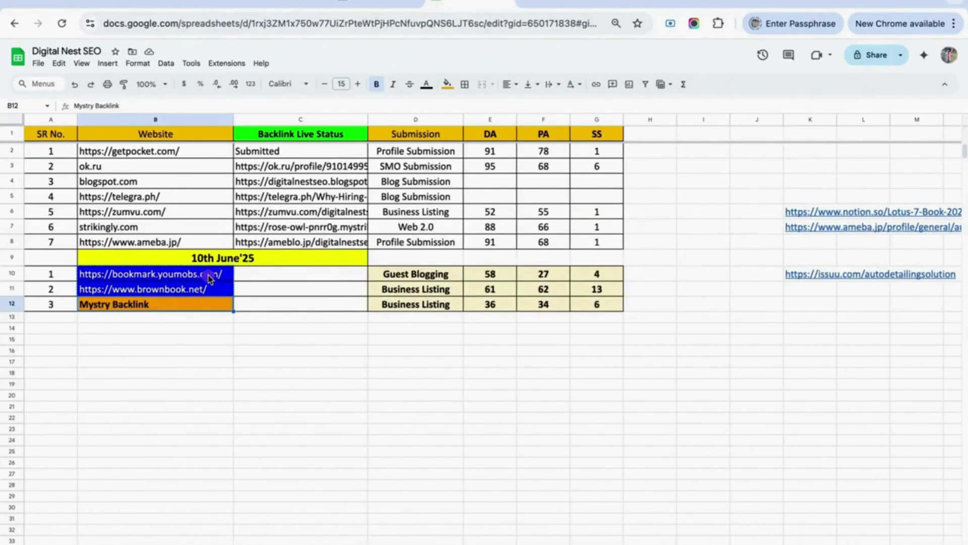
click(209, 278)
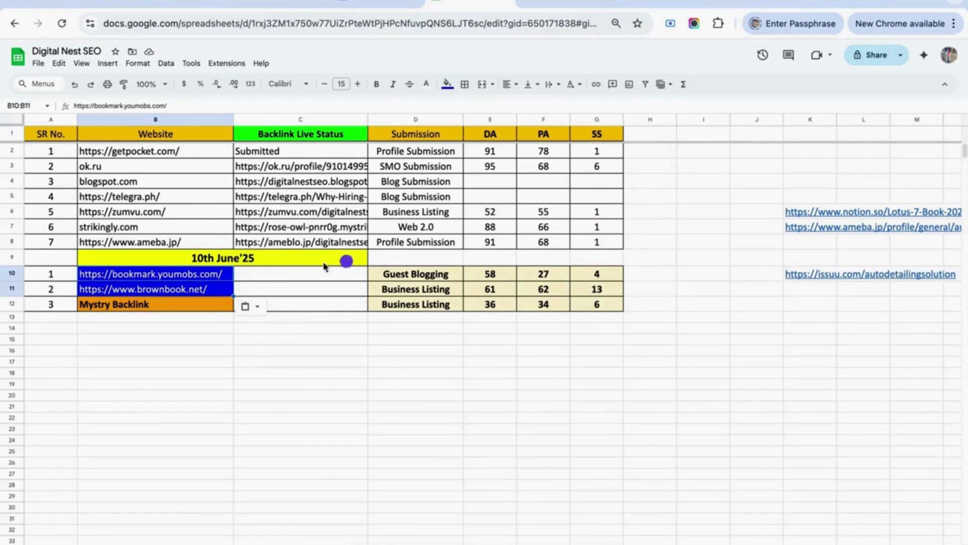
click(197, 277)
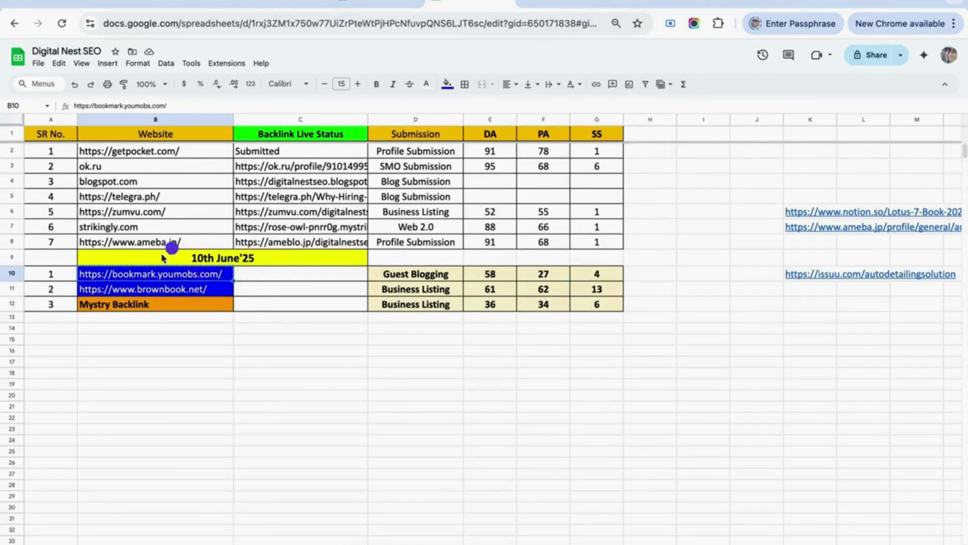
click(890, 2)
key(ctrl+v)
key(Return)
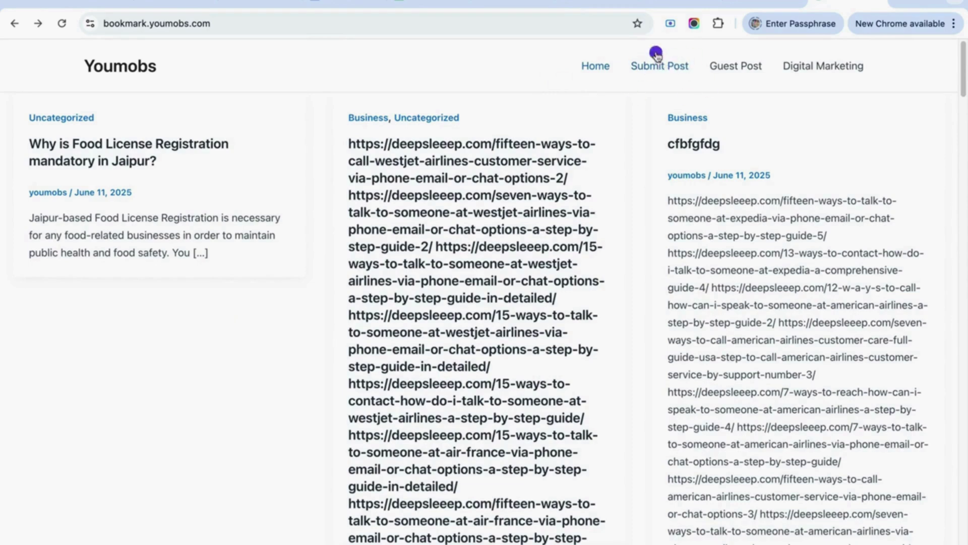
Step: Open the Youmobs Submit Post page and look over the fields of the free post form
click(673, 70)
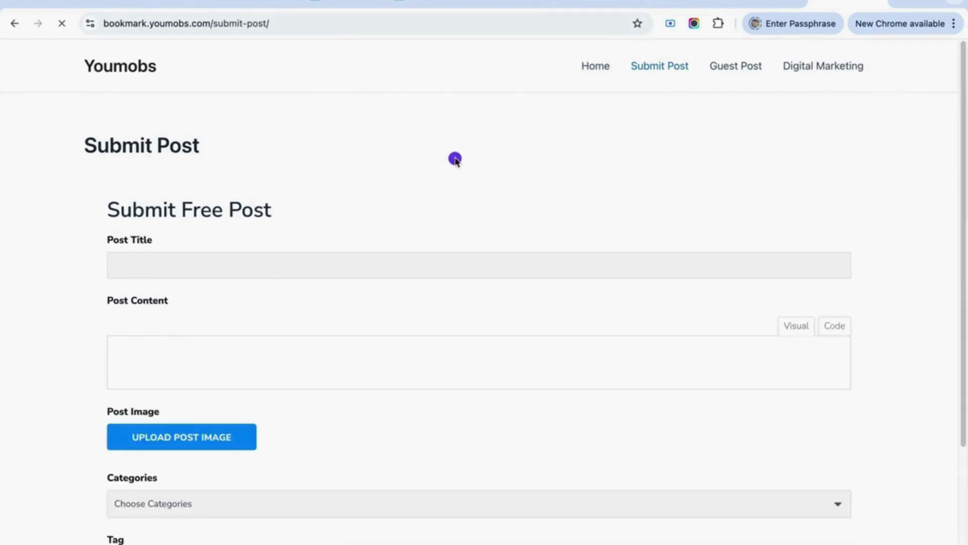
click(247, 262)
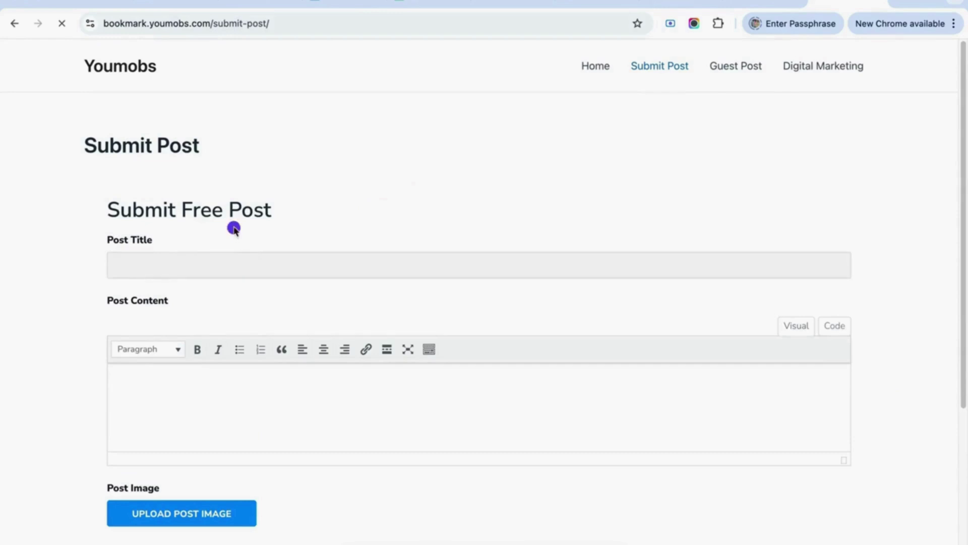
scroll(157, 215, down, 5)
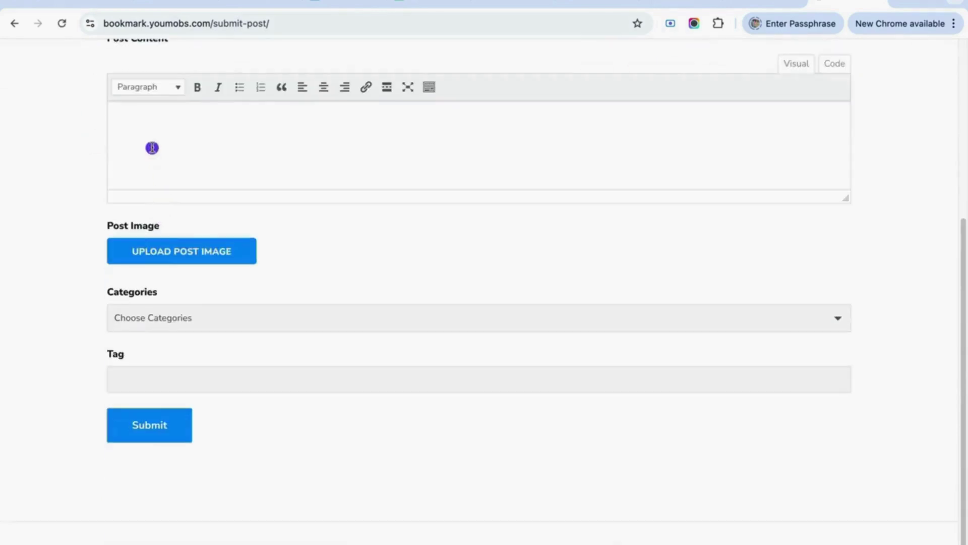
scroll(152, 148, up, 2)
click(272, 236)
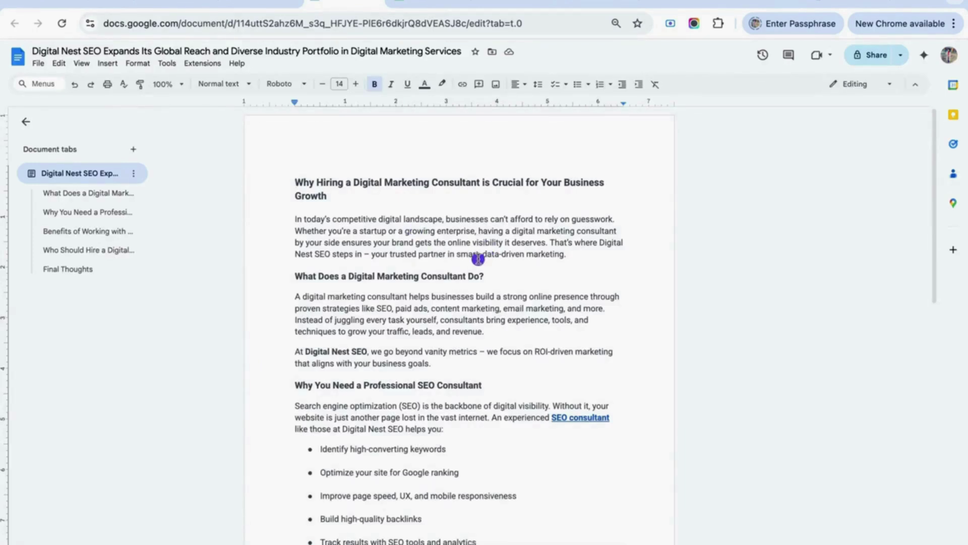
Step: Examine the prepared article's section headings and the linked "SEO consultant" anchor text in the Why You Need a Professional SEO Consultant section
drag(502, 276, 295, 276)
drag(315, 385, 483, 386)
scroll(469, 301, down, 5)
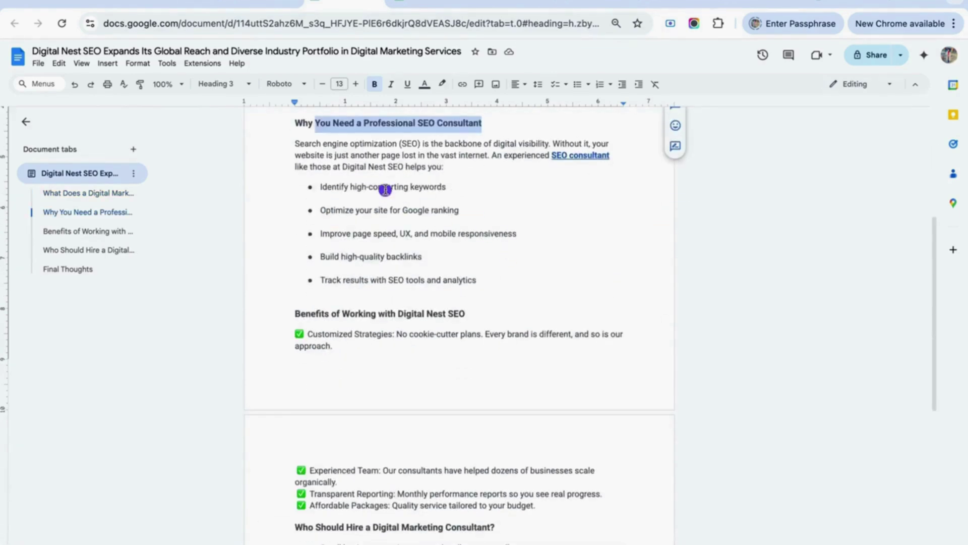
drag(611, 155, 552, 157)
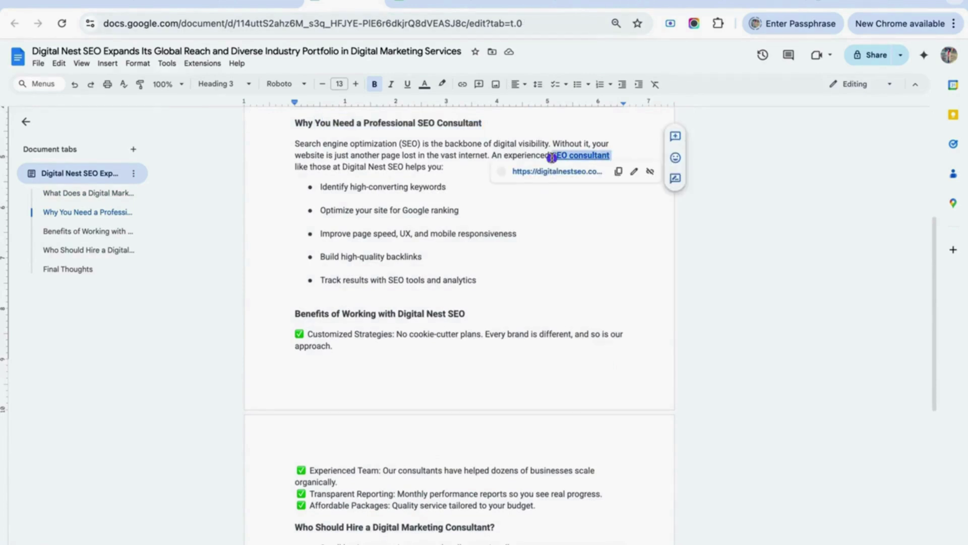
click(410, 154)
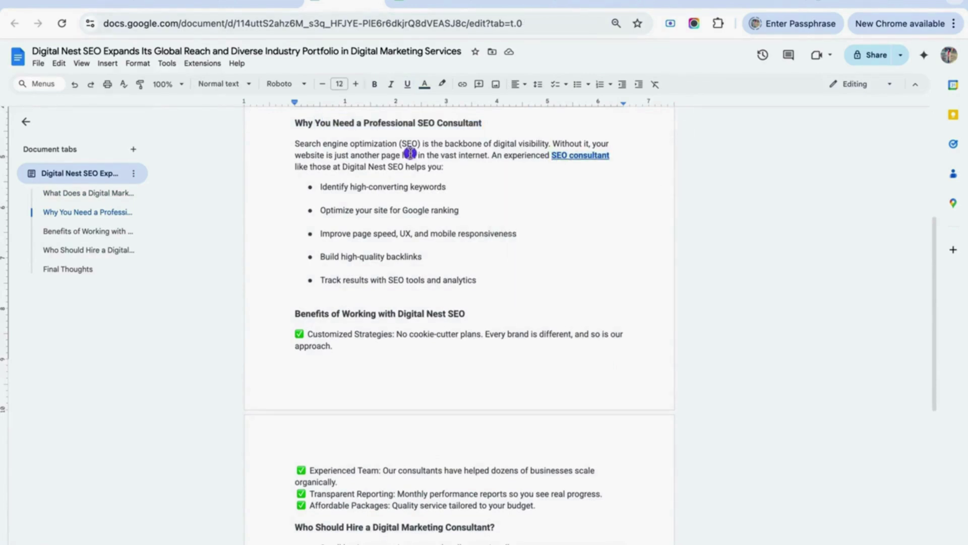
drag(612, 155, 543, 160)
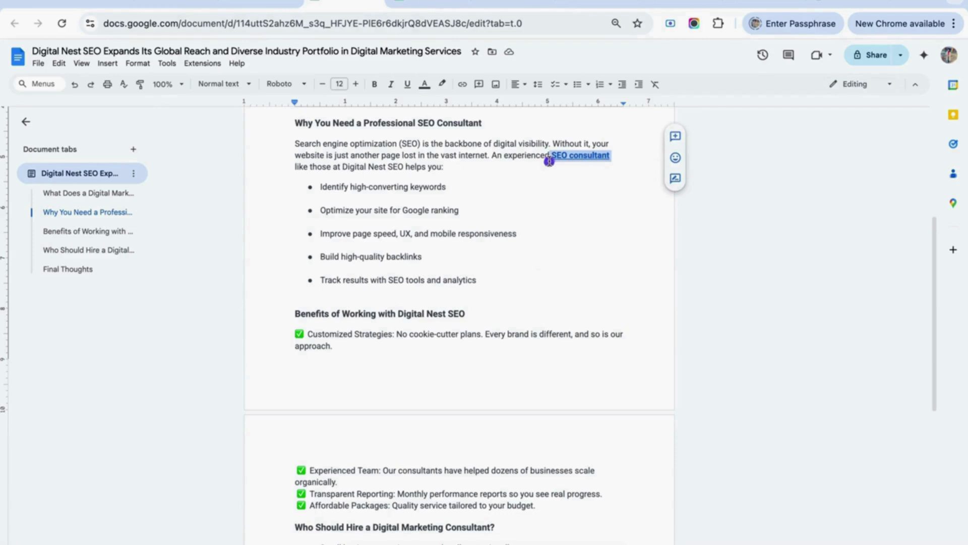
Step: Copy the article title "Why Hiring a Digital Marketing Consultant is Crucial for Your Business Growth" from the document into the Youmobs form's Post Title
scroll(447, 221, down, 1)
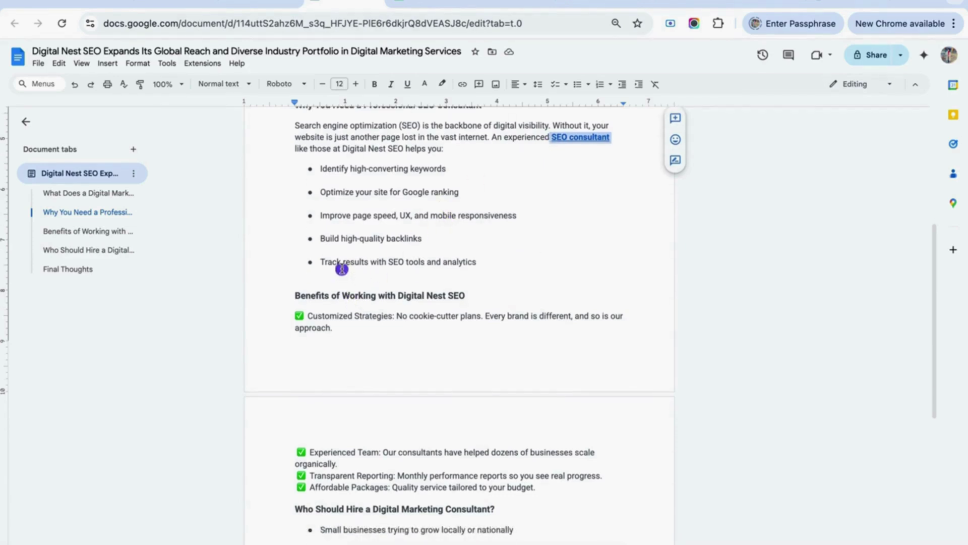
scroll(339, 268, down, 8)
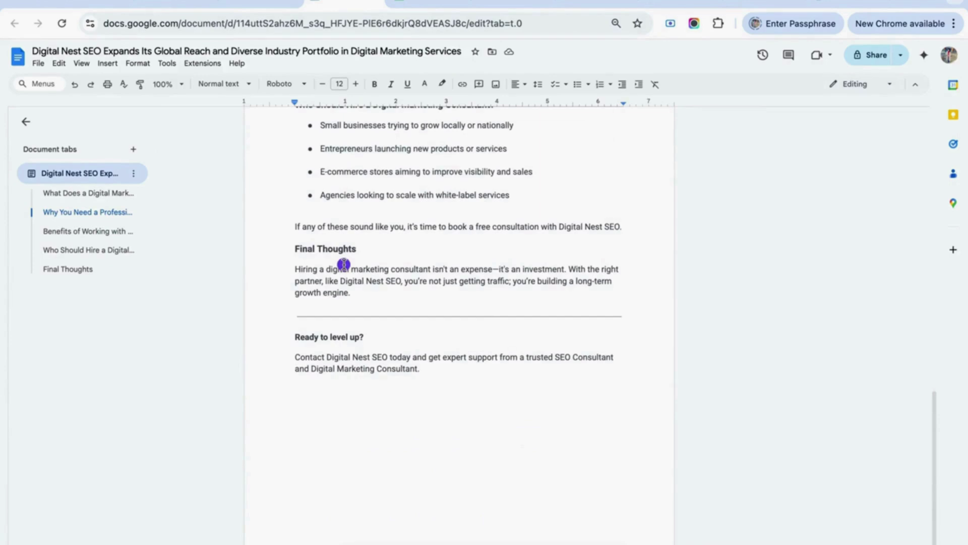
scroll(348, 273, up, 15)
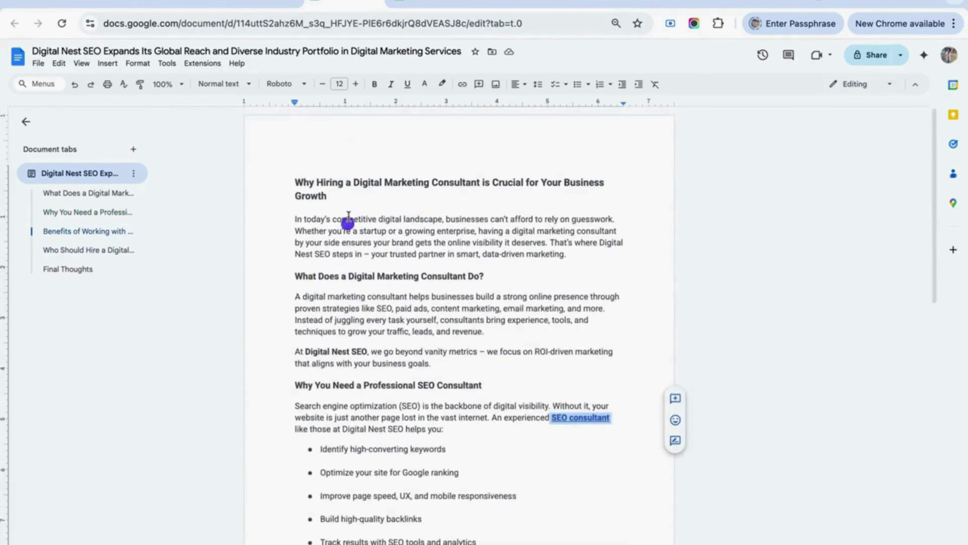
drag(352, 190, 296, 183)
key(ctrl+c)
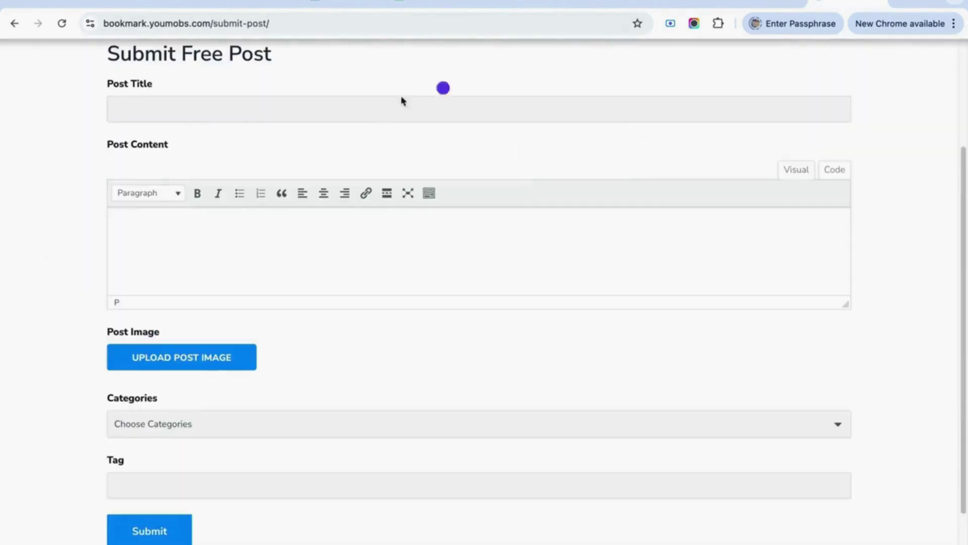
click(194, 106)
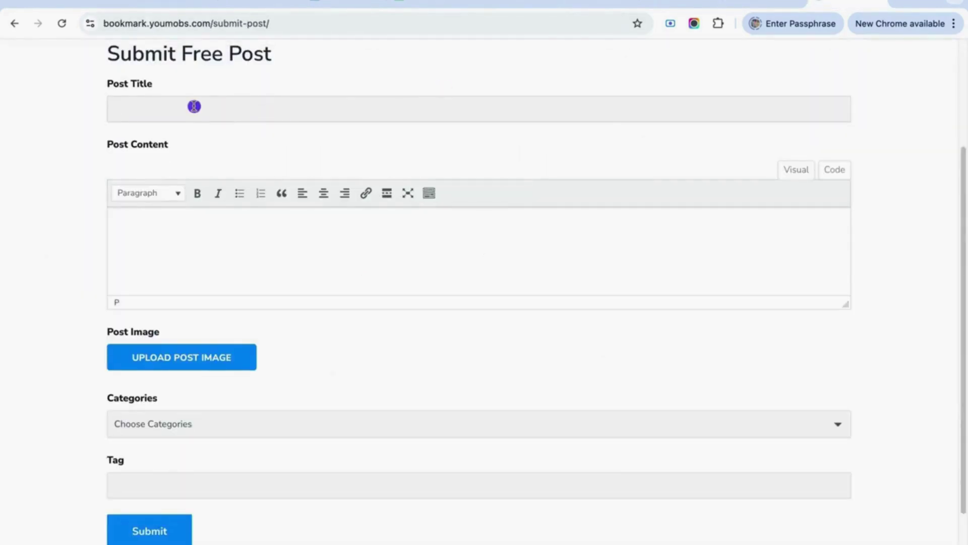
key(ctrl+v)
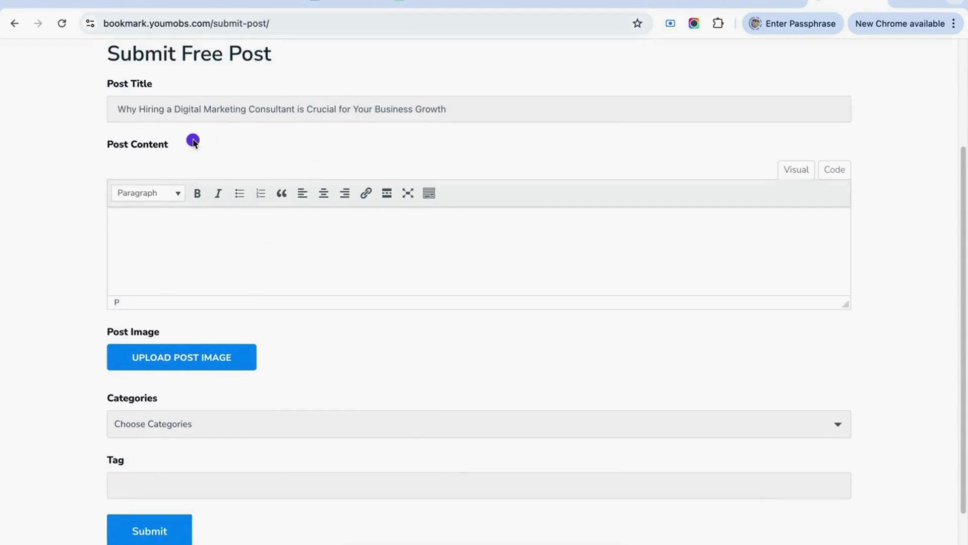
Step: Copy the whole article body below the title into the form's Post Content and remove the trailing blank line
click(335, 4)
click(408, 254)
drag(312, 231, 353, 543)
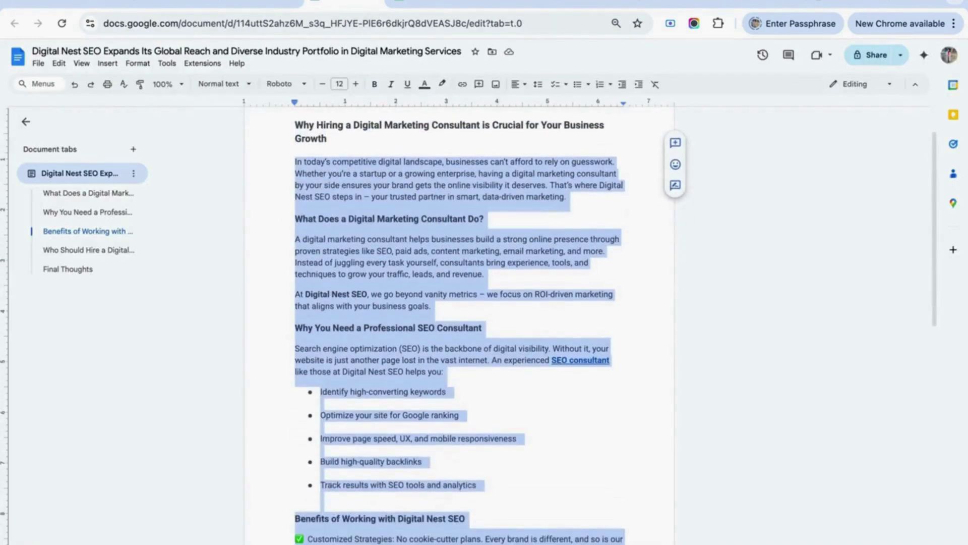
key(ctrl+c)
key(ctrl+Tab)
click(260, 250)
key(ctrl+v)
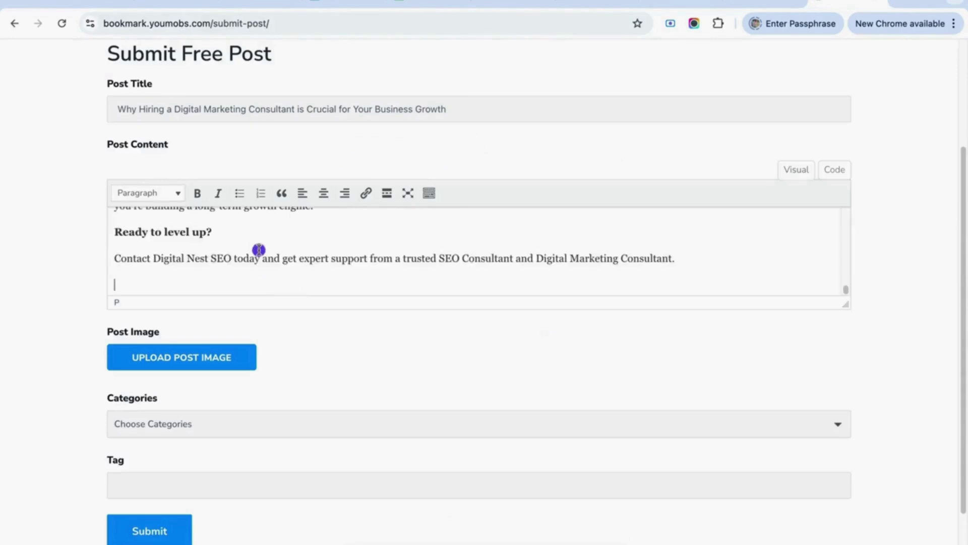
key(BackSpace)
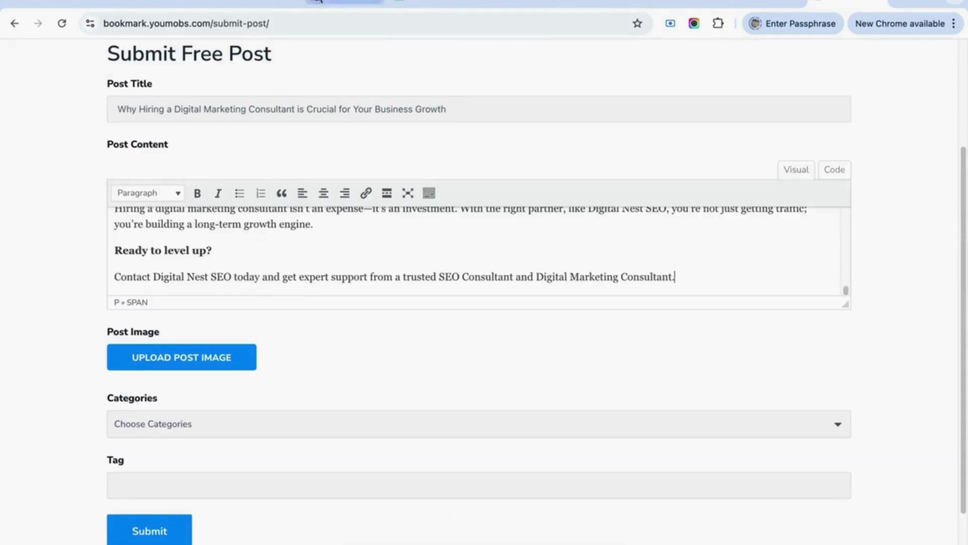
Step: Check the pasted introduction paragraph in the post content against the source article
click(317, 1)
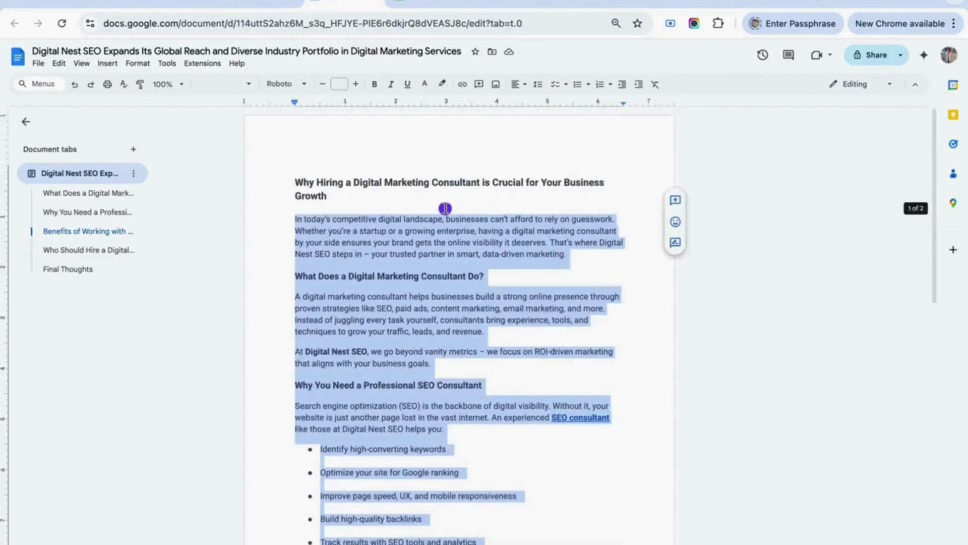
click(837, 3)
scroll(362, 240, up, 10)
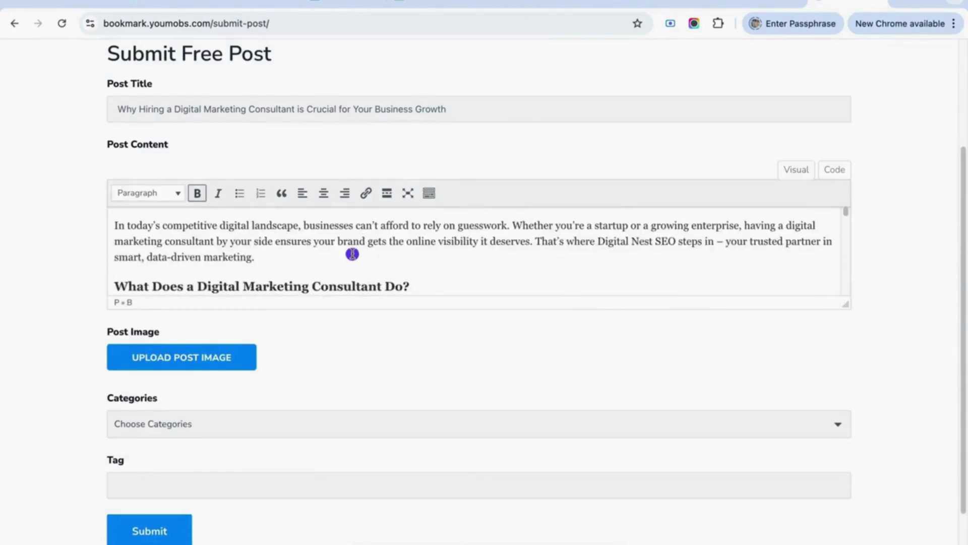
drag(388, 242, 247, 241)
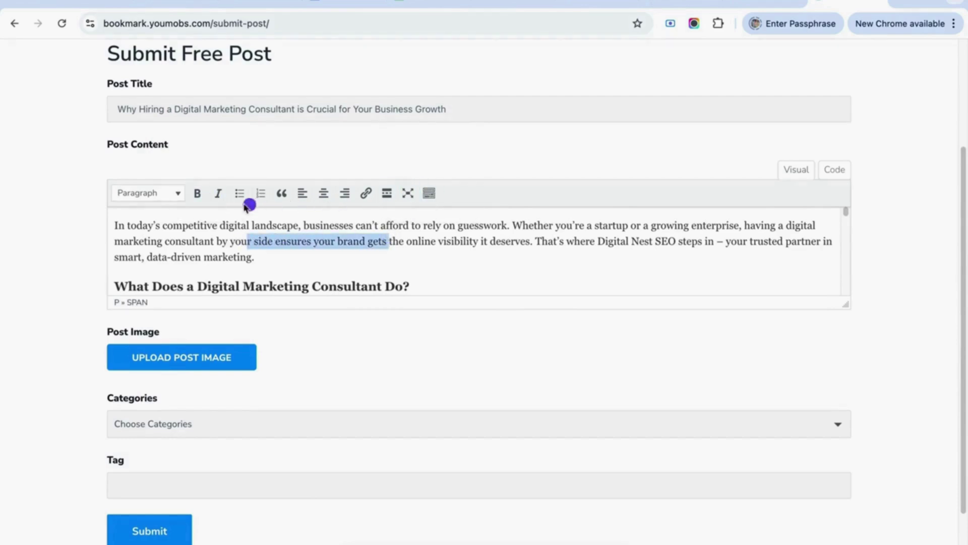
click(312, 255)
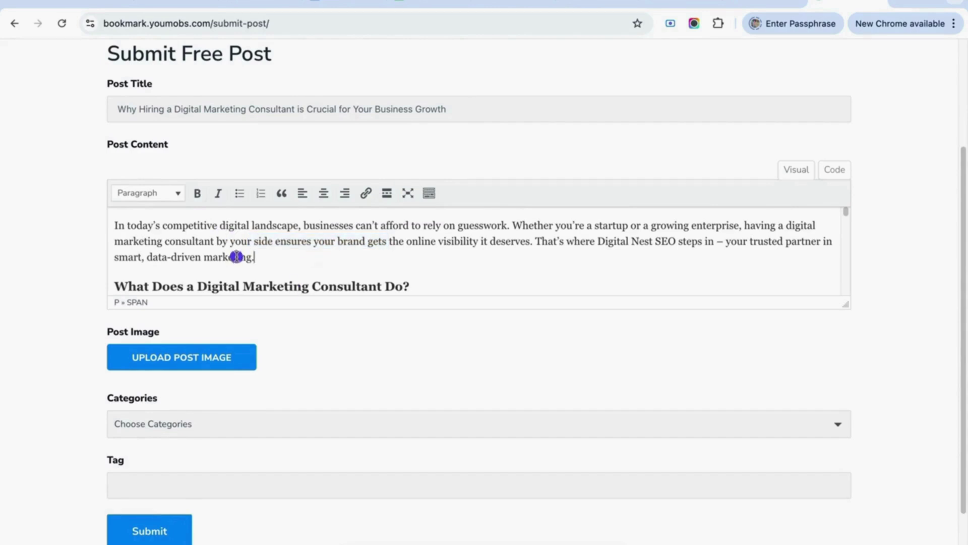
Step: Remove the bold from "What Does a Digital Marketing Consultant Do?" in the post content and format it as Heading 2
triple_click(203, 281)
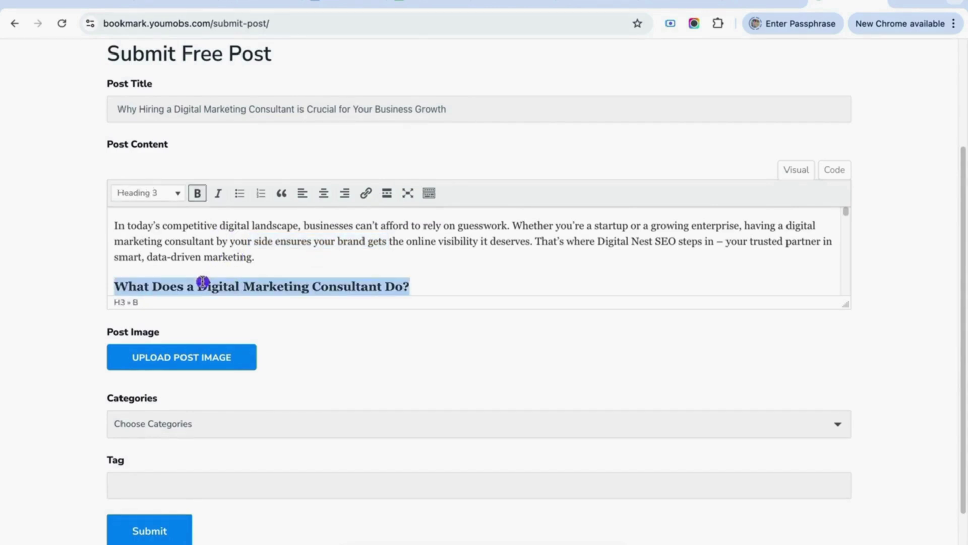
scroll(202, 273, down, 1)
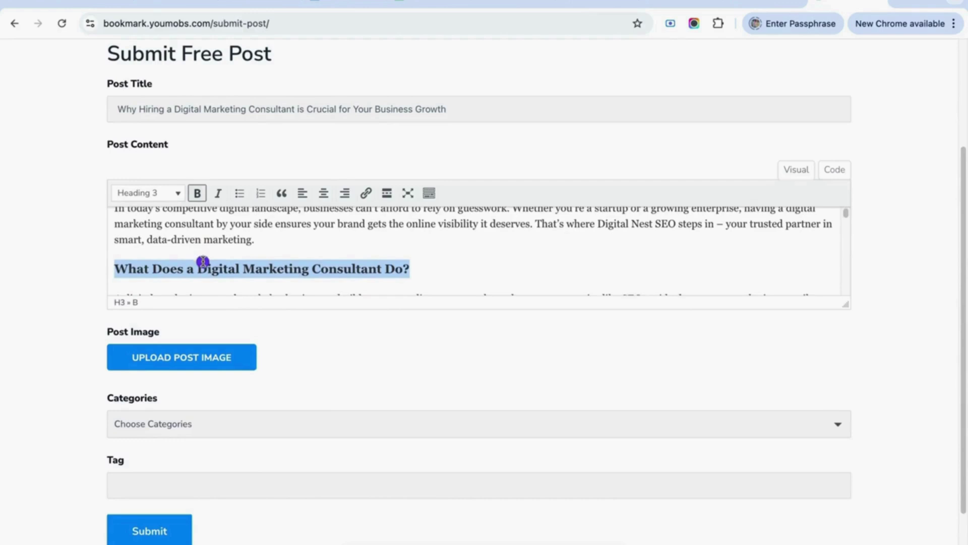
click(152, 192)
click(166, 216)
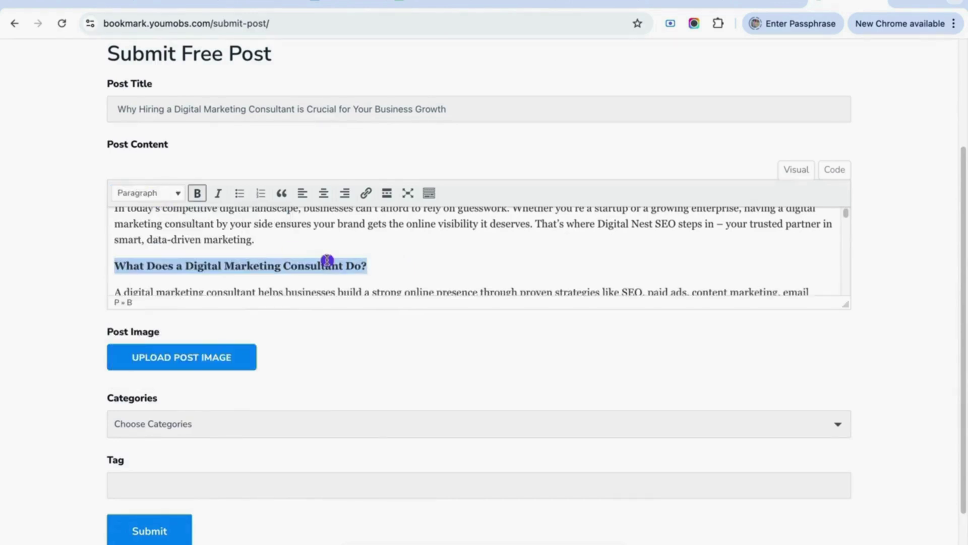
click(197, 192)
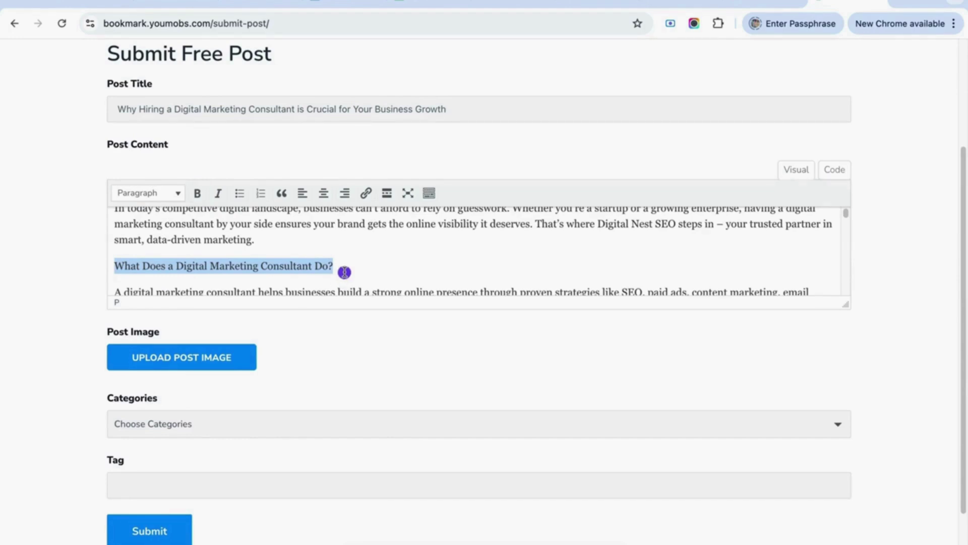
click(152, 193)
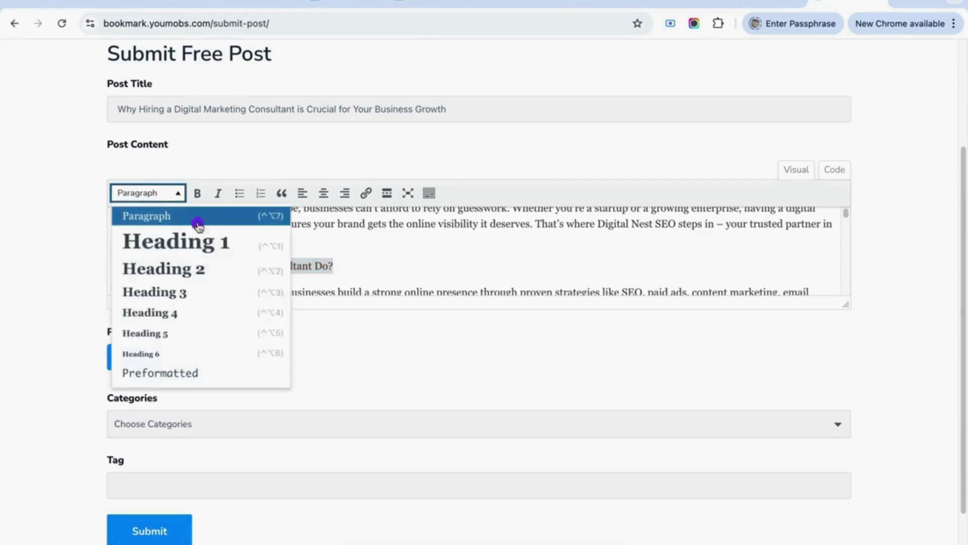
click(193, 279)
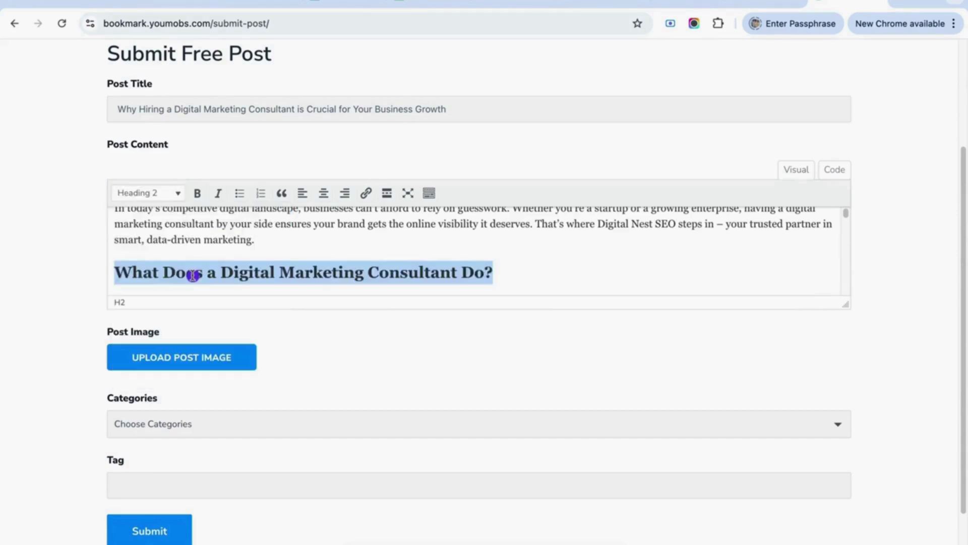
Step: Format "Why You Need a Professional SEO Consultant" in the post content as Heading 2
scroll(192, 275, down, 5)
triple_click(192, 266)
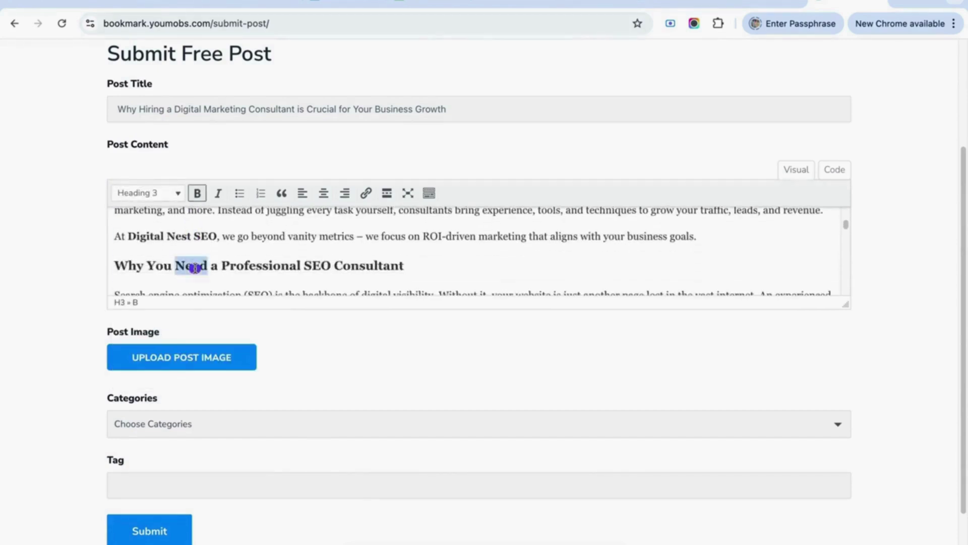
click(155, 189)
click(207, 267)
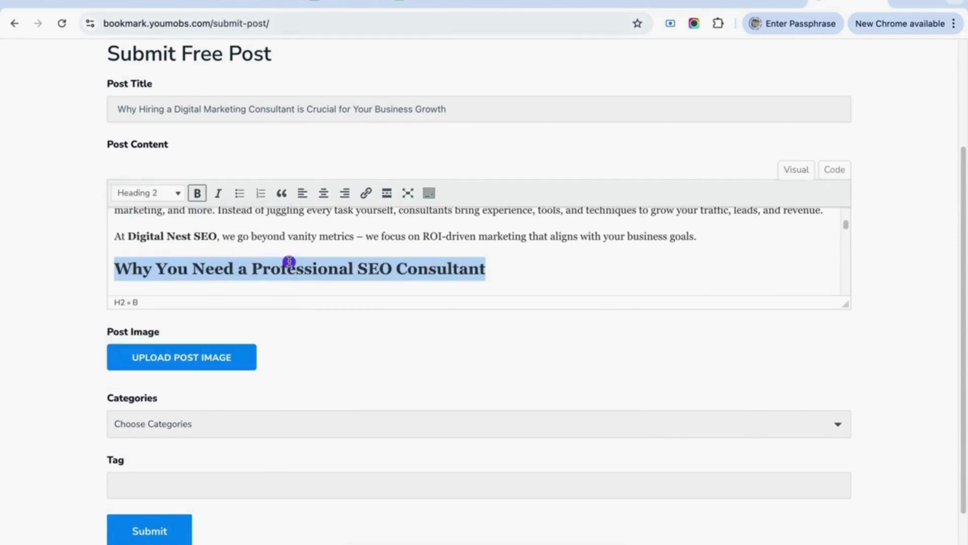
Step: Format the "Final Thoughts" section title near the end of the post content as Heading 2
scroll(289, 262, down, 5)
scroll(288, 262, up, 10)
scroll(289, 262, down, 15)
scroll(288, 262, up, 8)
scroll(288, 262, down, 5)
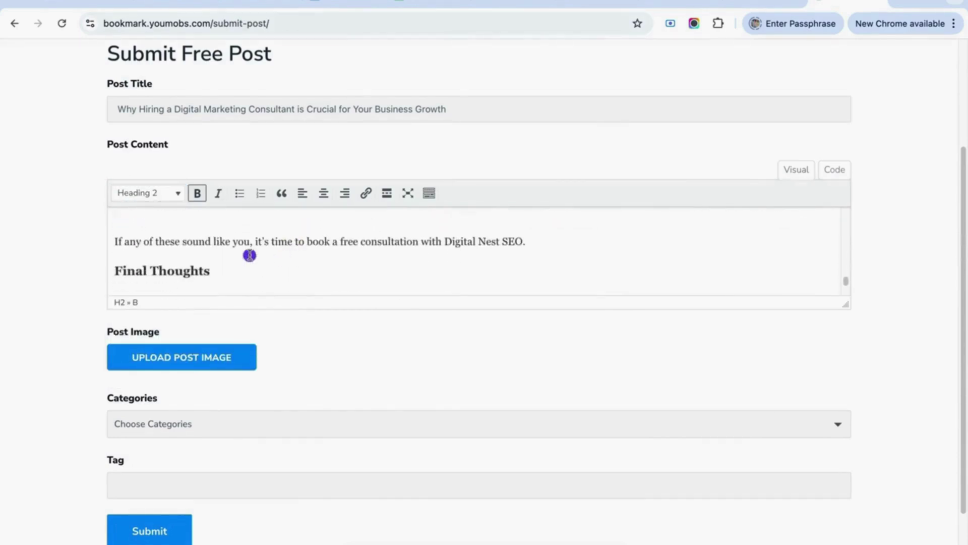
triple_click(188, 271)
click(146, 196)
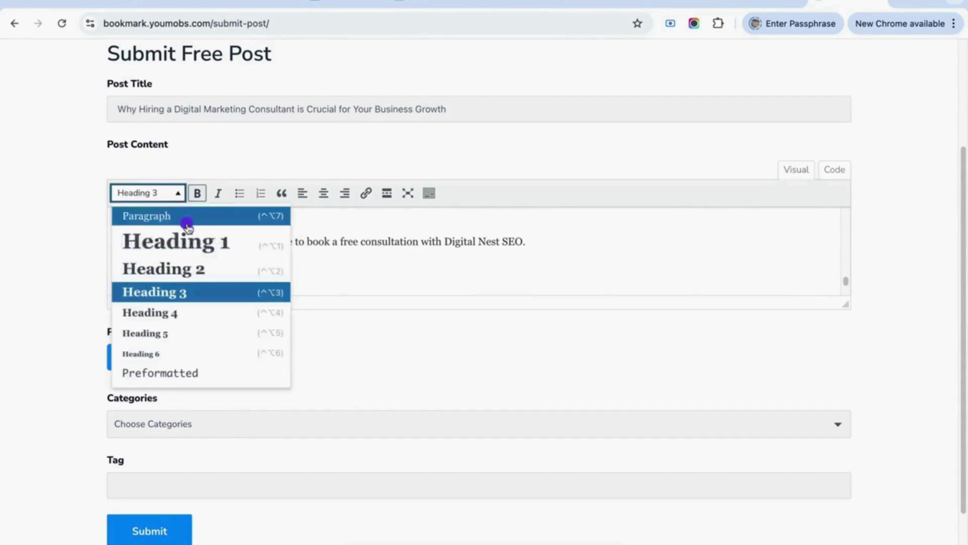
click(193, 268)
Step: Select the linked "SEO consultant" anchor text in the post content and check where its link points
scroll(346, 244, up, 5)
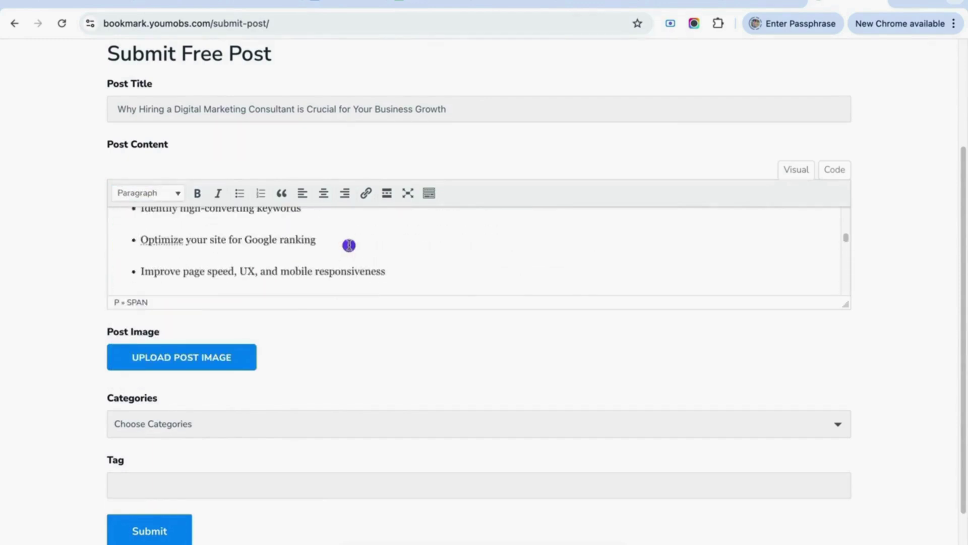
scroll(385, 245, up, 5)
scroll(353, 247, down, 3)
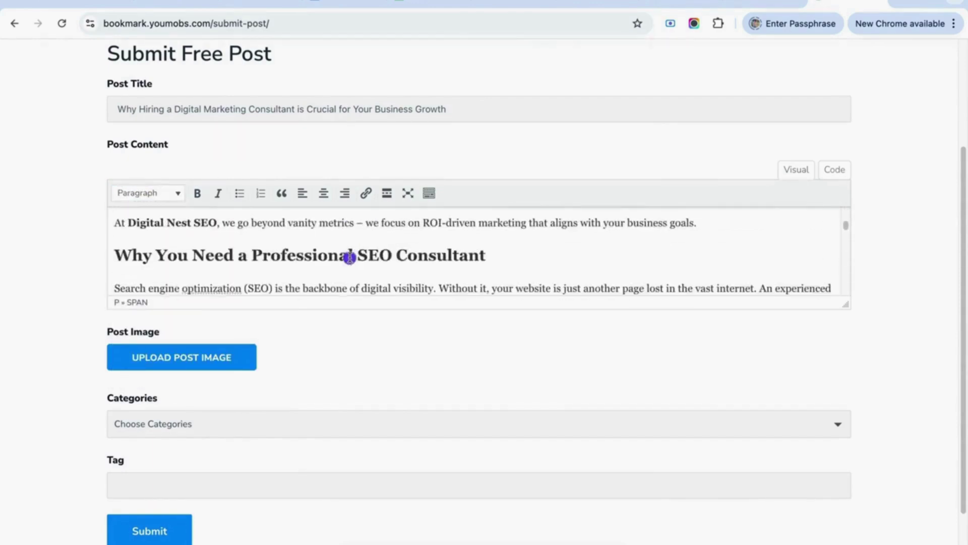
scroll(385, 257, down, 2)
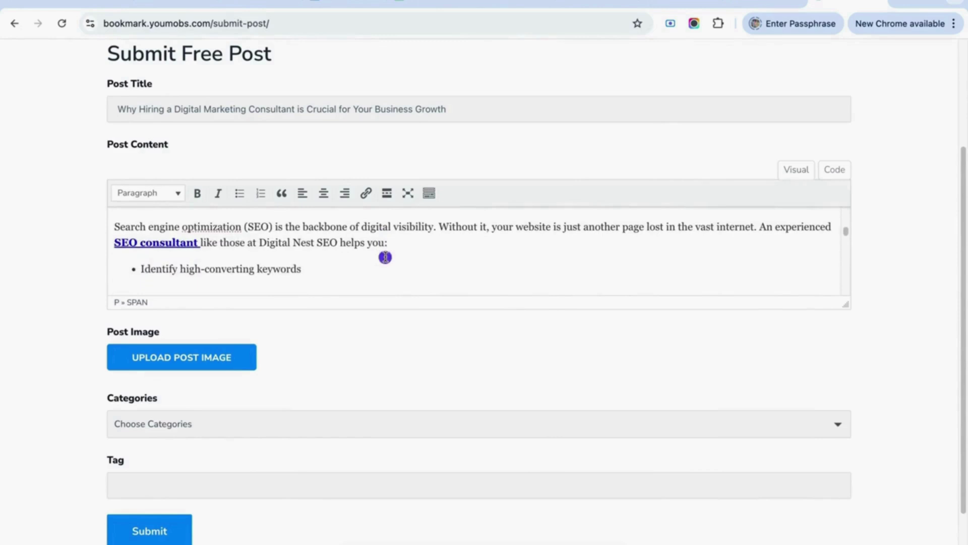
click(197, 245)
drag(197, 246, 116, 246)
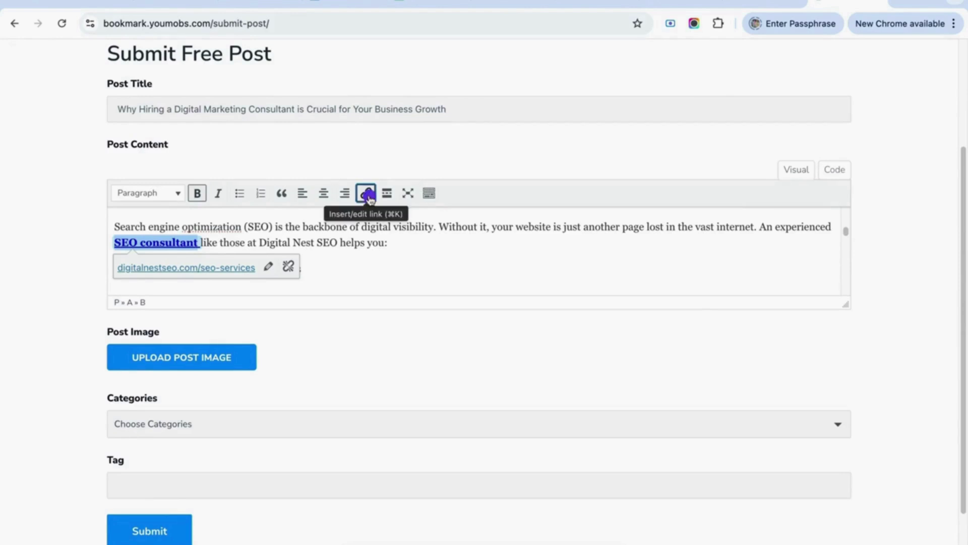
Step: Upload Logo.jpg as the post image and set the post's category to Business
scroll(206, 281, down, 2)
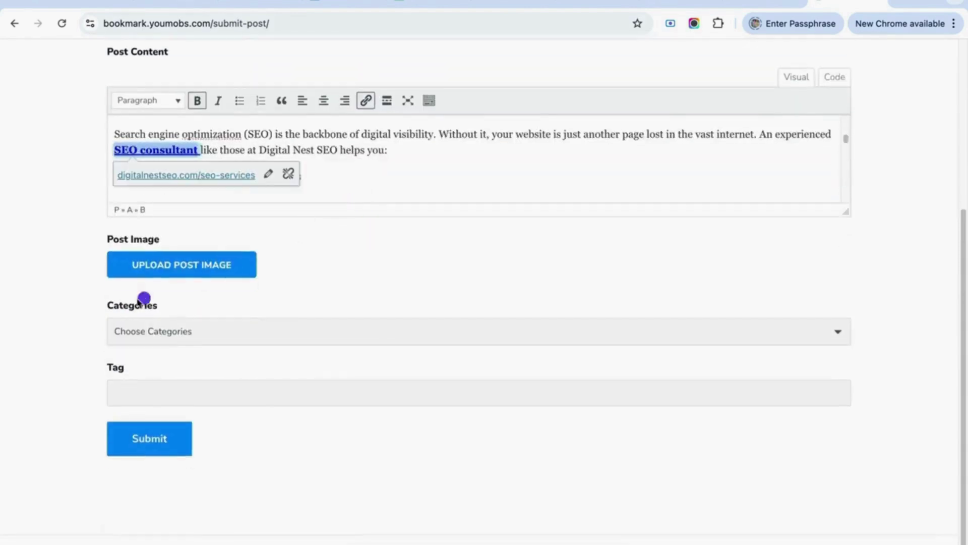
click(183, 270)
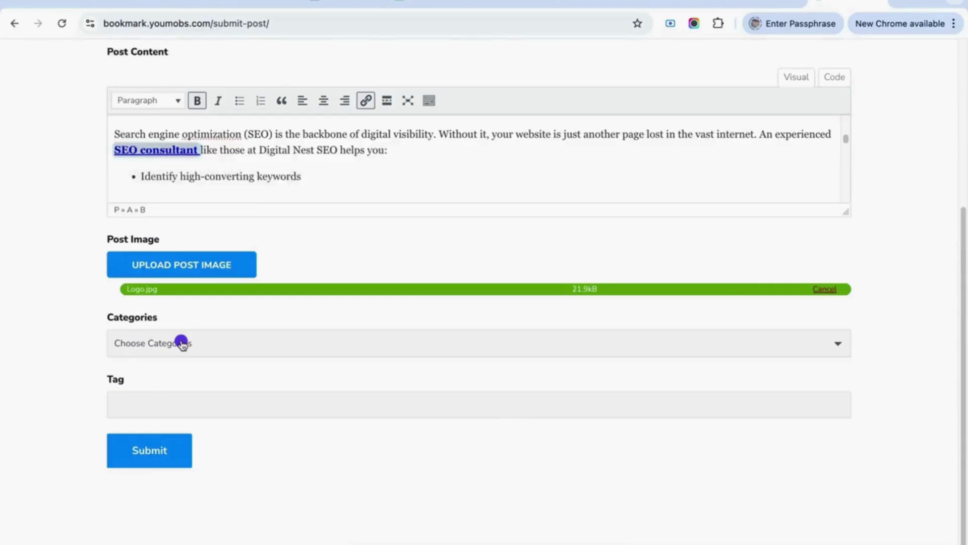
click(182, 341)
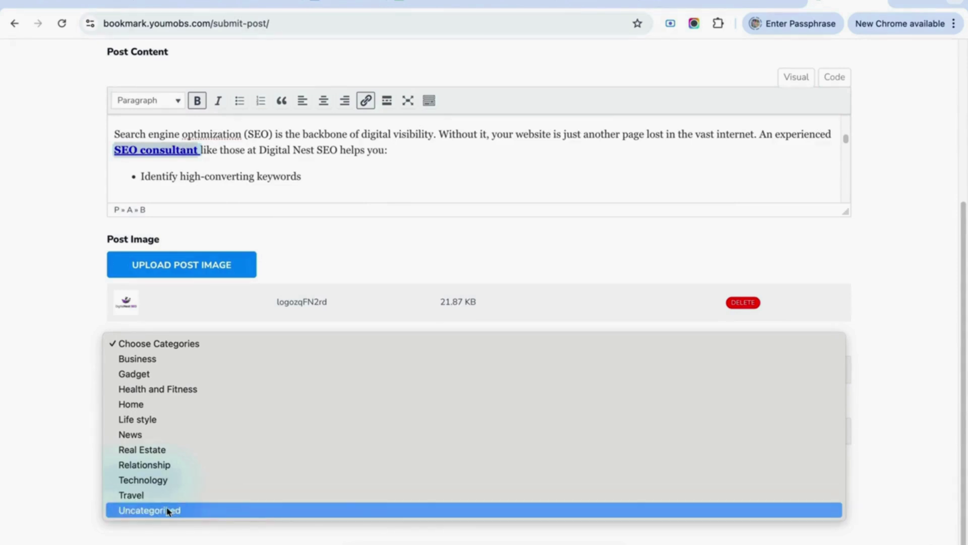
click(146, 358)
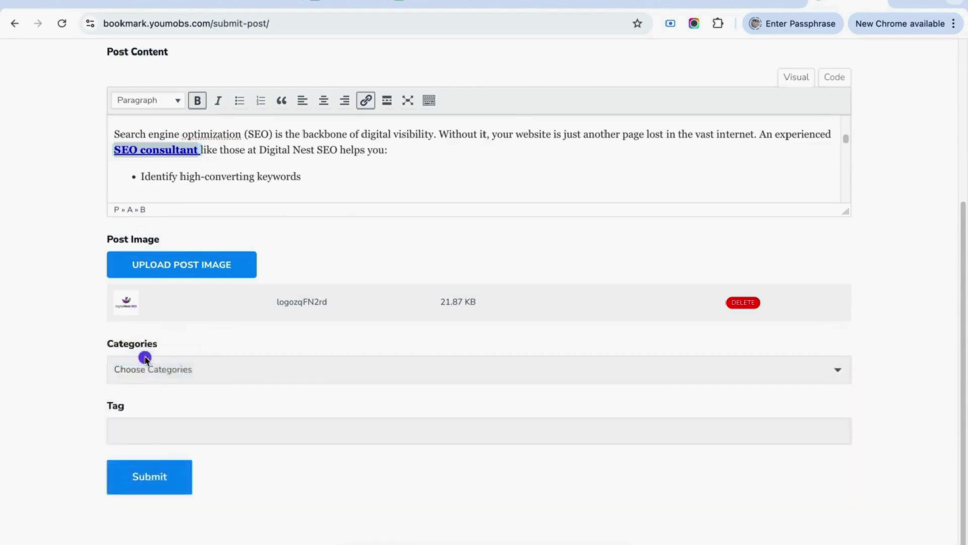
Step: Enter "digital marketing consultant, seo consultant" as the post's tags
click(164, 429)
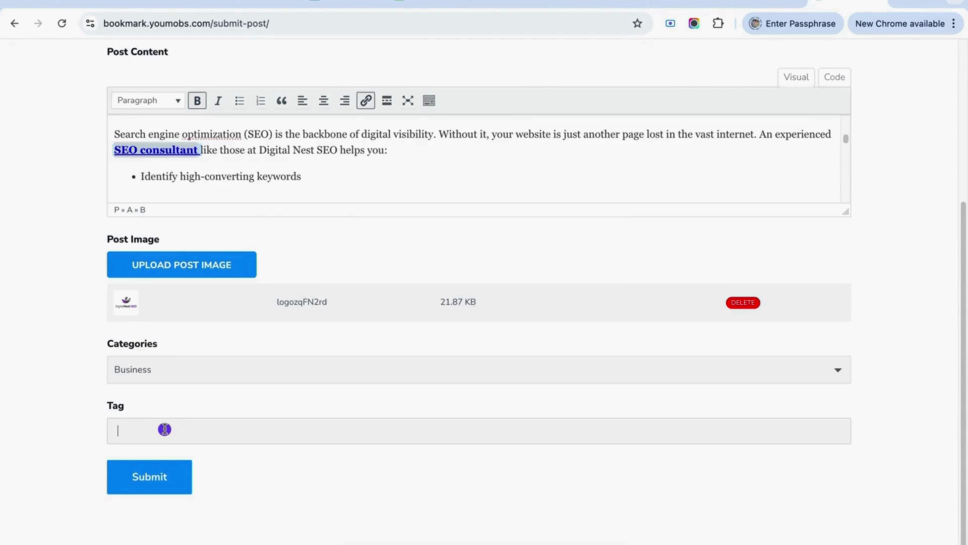
text(digit)
click(131, 466)
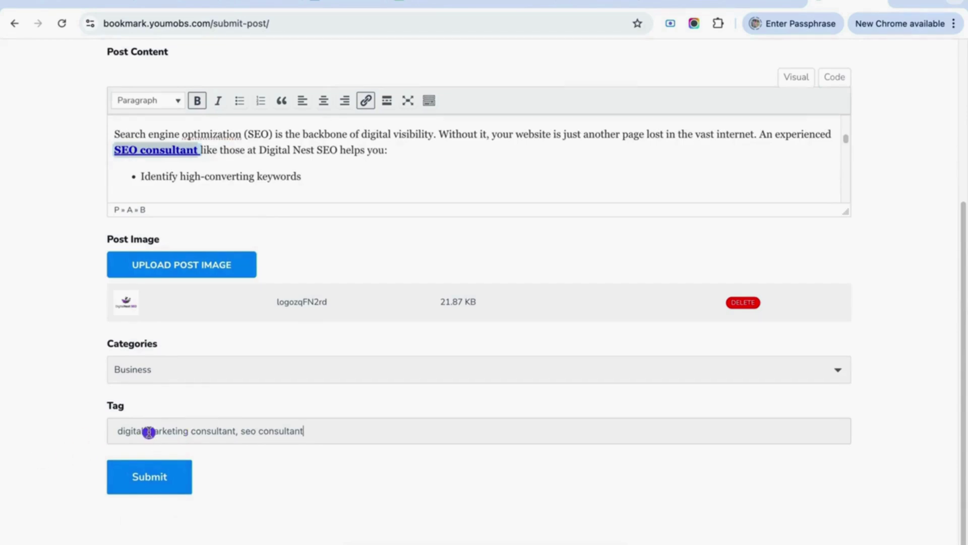
Step: Review the filled-in form, including the title, the formatted headings in the content, the image and the category
scroll(150, 449, up, 5)
scroll(212, 363, down, 10)
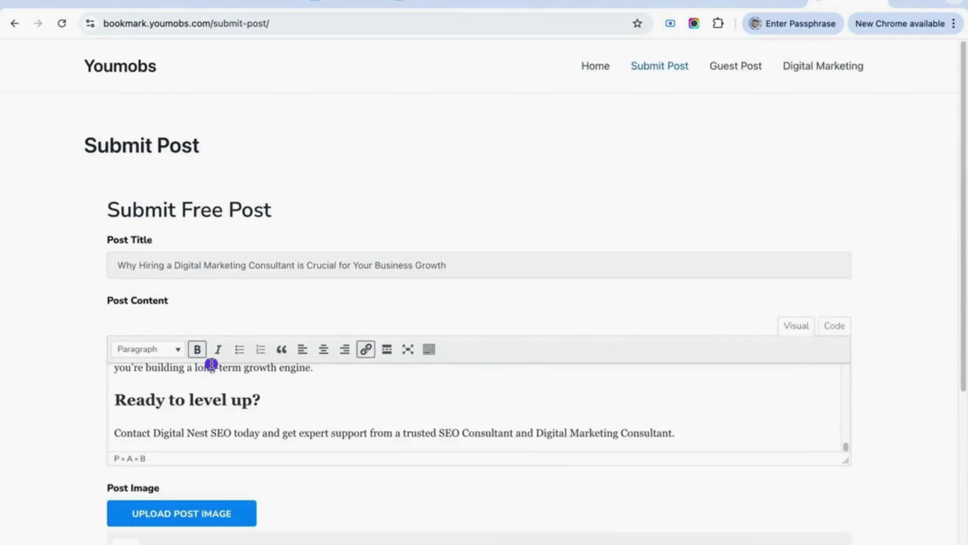
scroll(308, 367, up, 5)
click(335, 405)
scroll(323, 393, up, 3)
scroll(325, 335, down, 3)
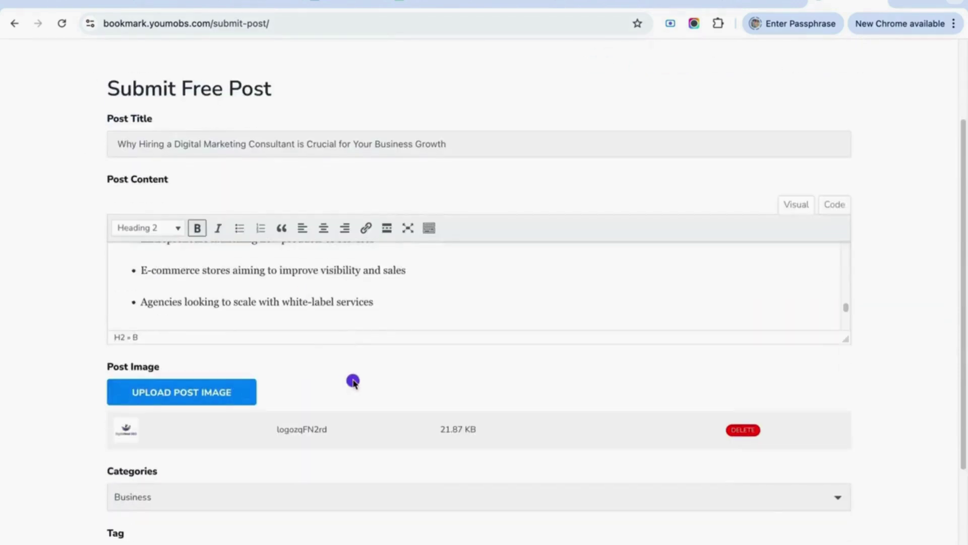
Step: Submit the completed guest post and check the submission message below the form
scroll(352, 381, down, 3)
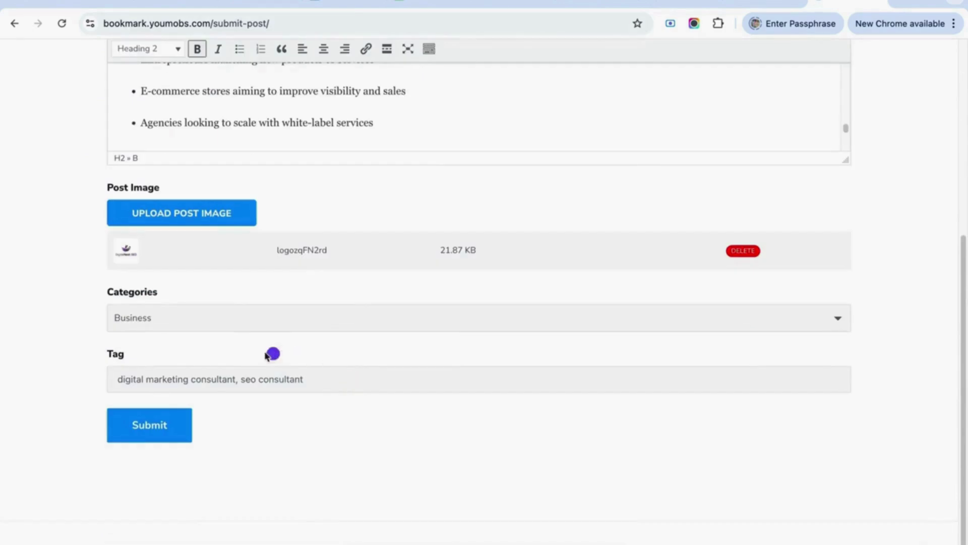
click(162, 434)
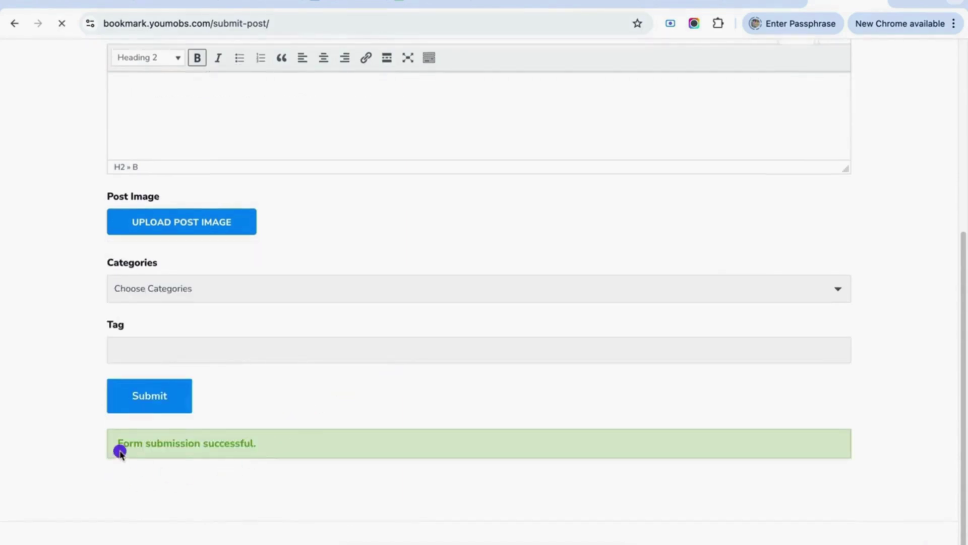
drag(118, 444, 267, 448)
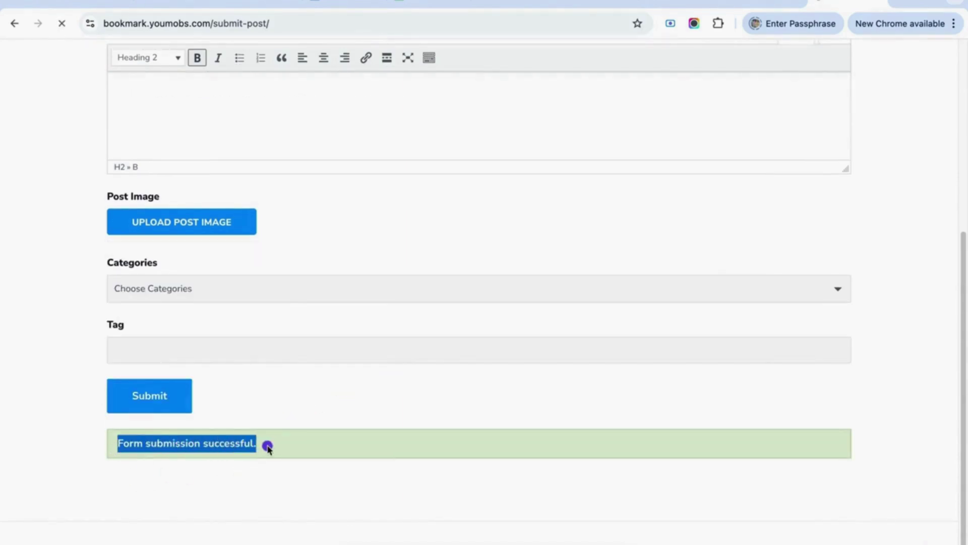
scroll(267, 448, up, 6)
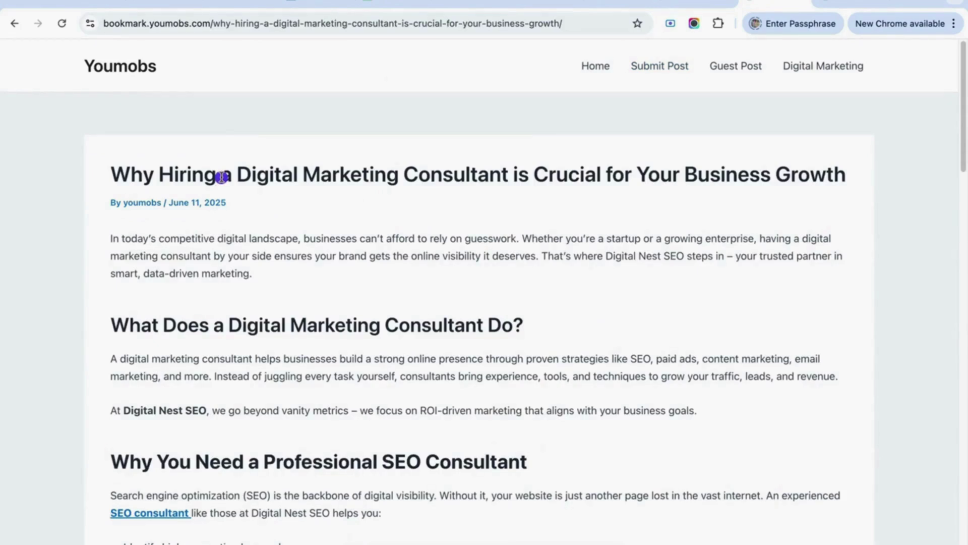
Step: Review the published article page on bookmark.youmobs.com, including its URL, headings and linked anchor text
double_click(199, 24)
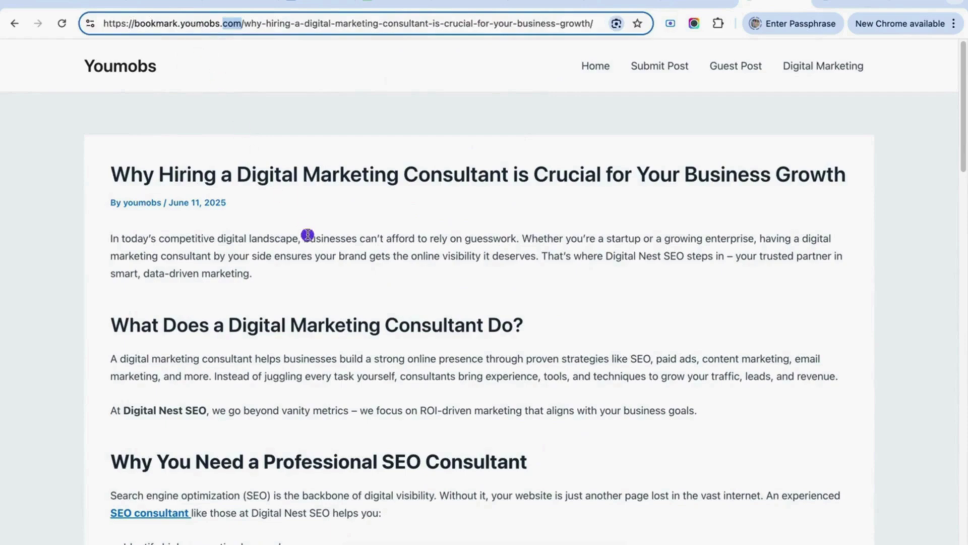
scroll(306, 233, down, 5)
scroll(305, 233, down, 10)
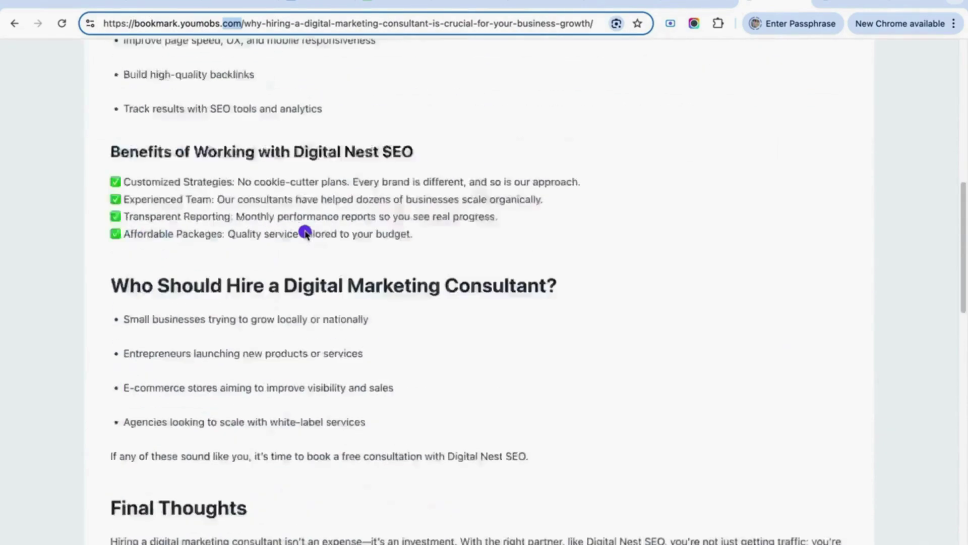
scroll(306, 232, up, 15)
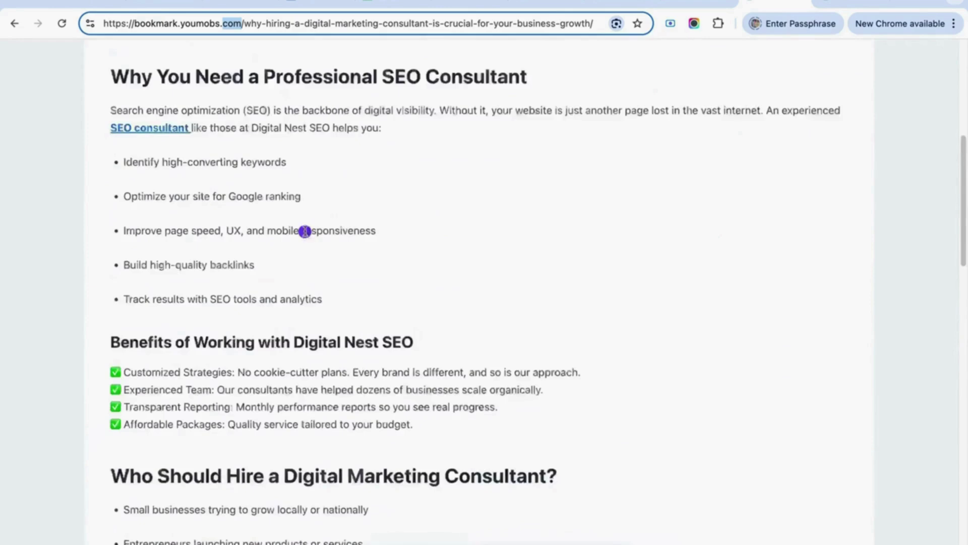
Step: Copy the published article's URL into the Backlink Live Status cell C10 of the Digital Nest SEO sheet, beside bookmark.youmobs.com
click(341, 22)
key(ctrl+c)
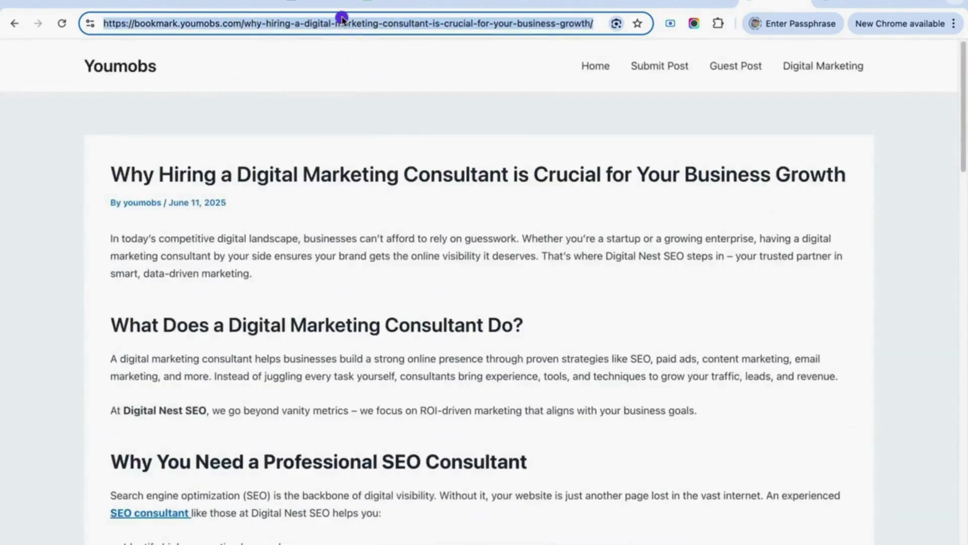
click(374, 7)
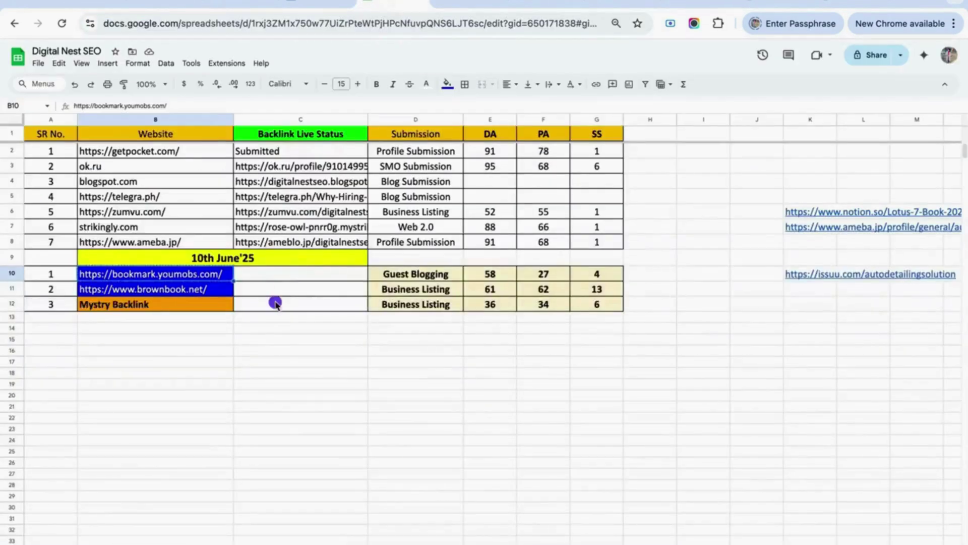
click(279, 281)
key(ctrl+v)
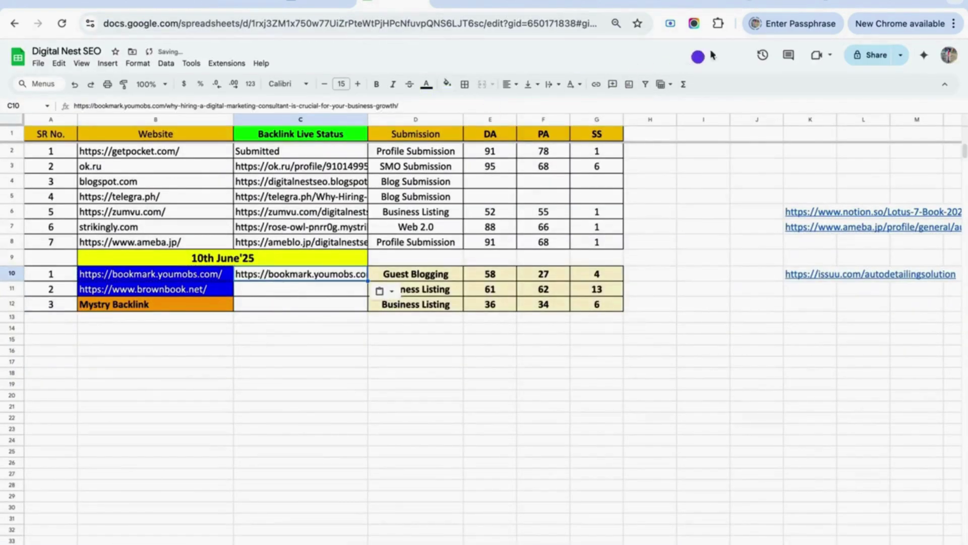
Step: Open the published article's URL in a new incognito window
click(762, 3)
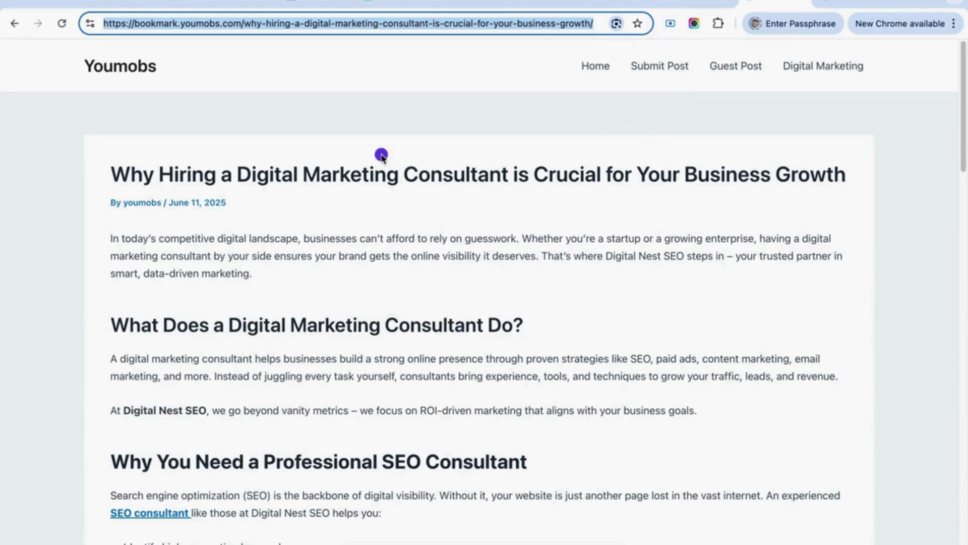
click(953, 23)
click(852, 121)
key(super+v)
key(Return)
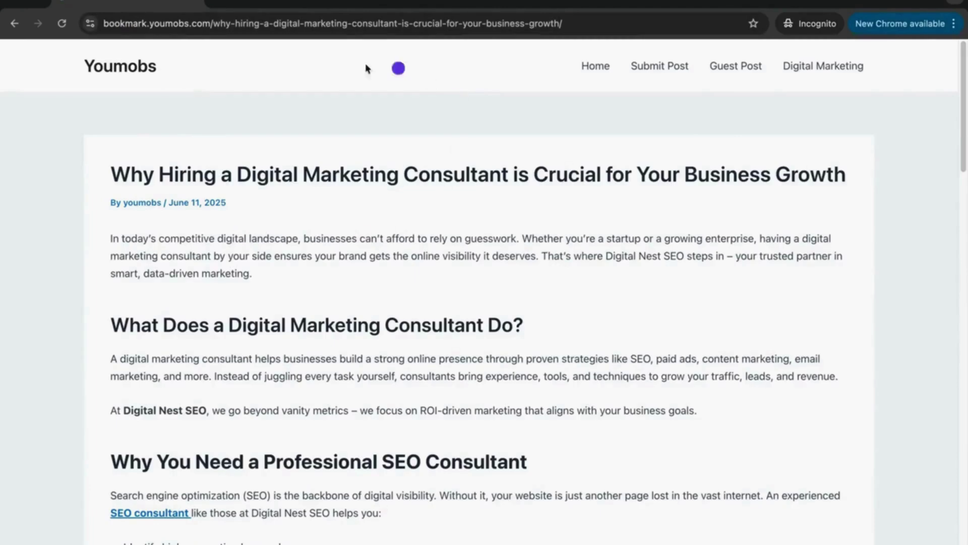
Step: Review the article in the incognito window and inspect the HTML of the "SEO consultant" link for its target and attributes
scroll(133, 232, down, 15)
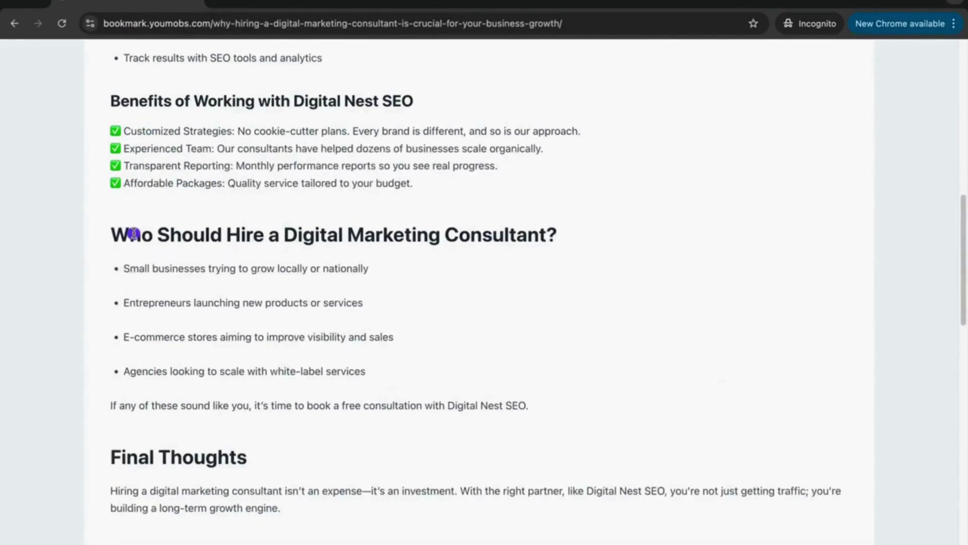
scroll(134, 234, up, 15)
scroll(133, 234, down, 1)
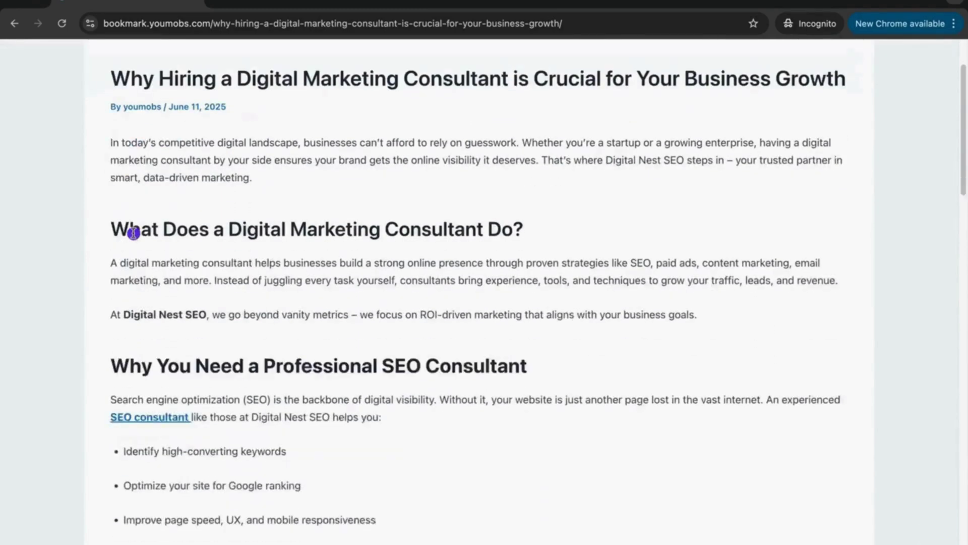
scroll(133, 234, down, 2)
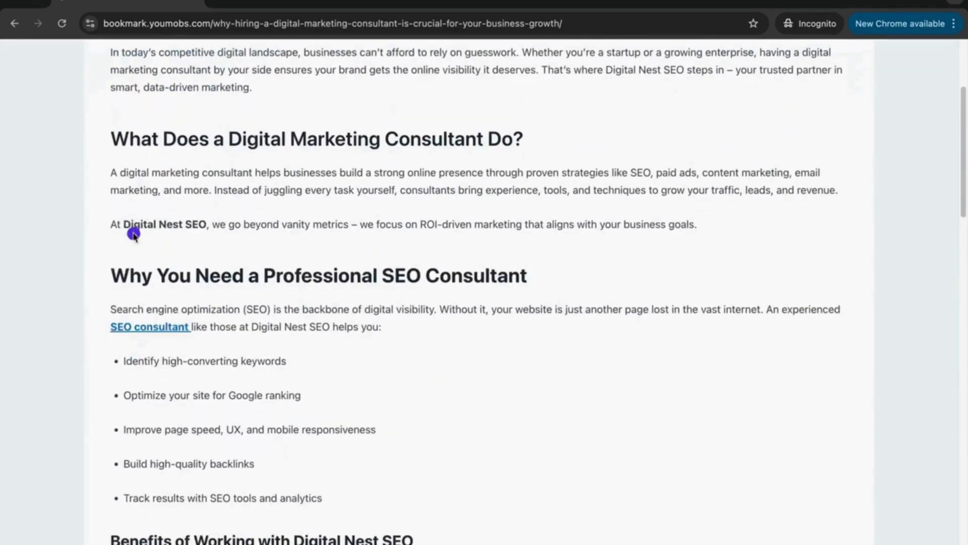
right_click(146, 327)
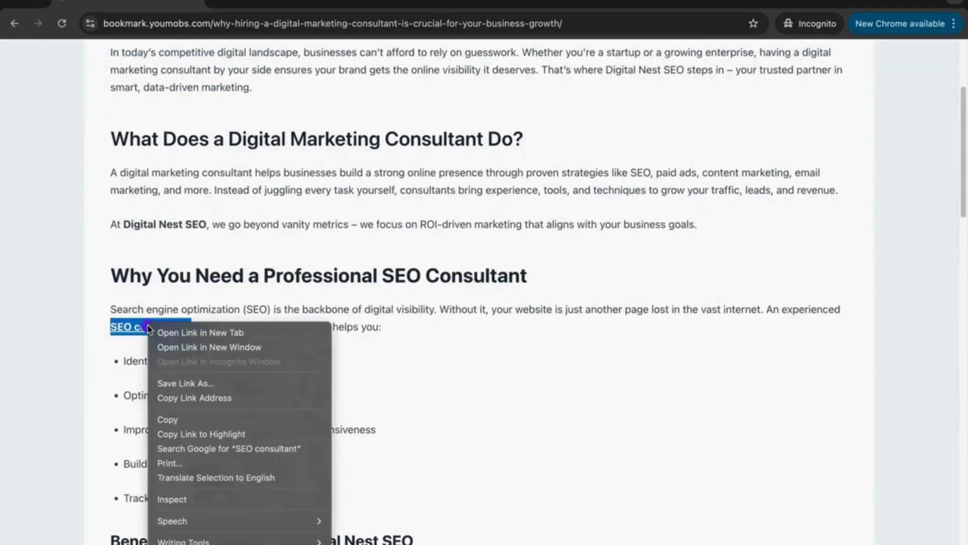
click(220, 502)
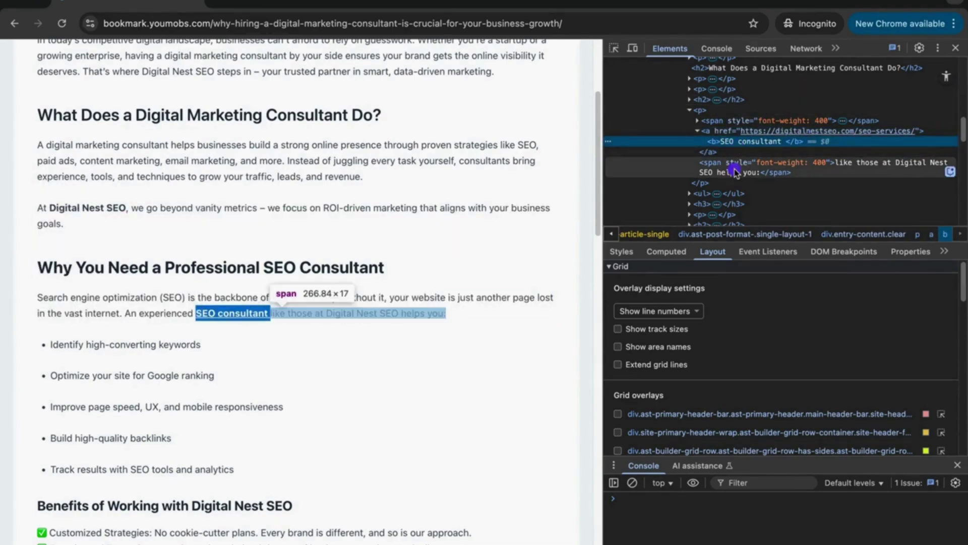
click(713, 131)
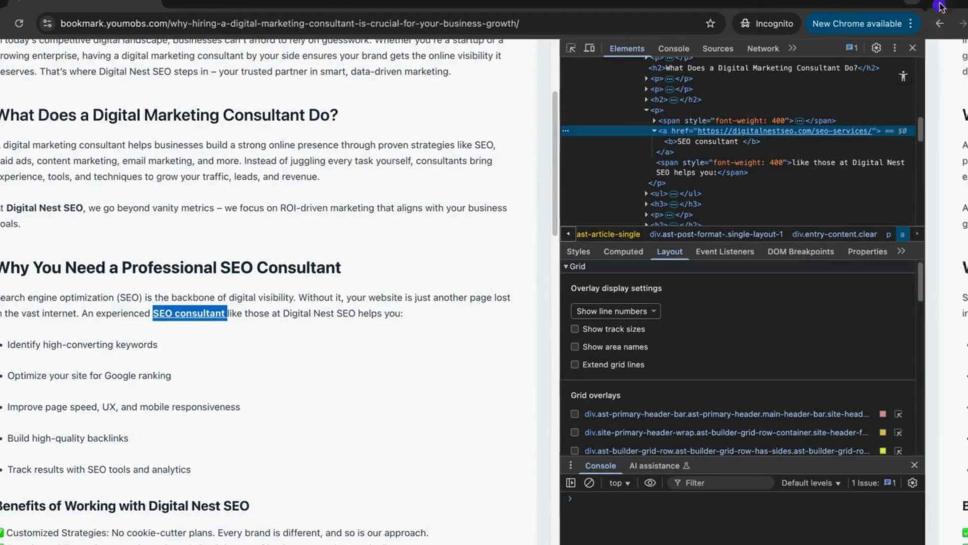
key(ctrl+Left)
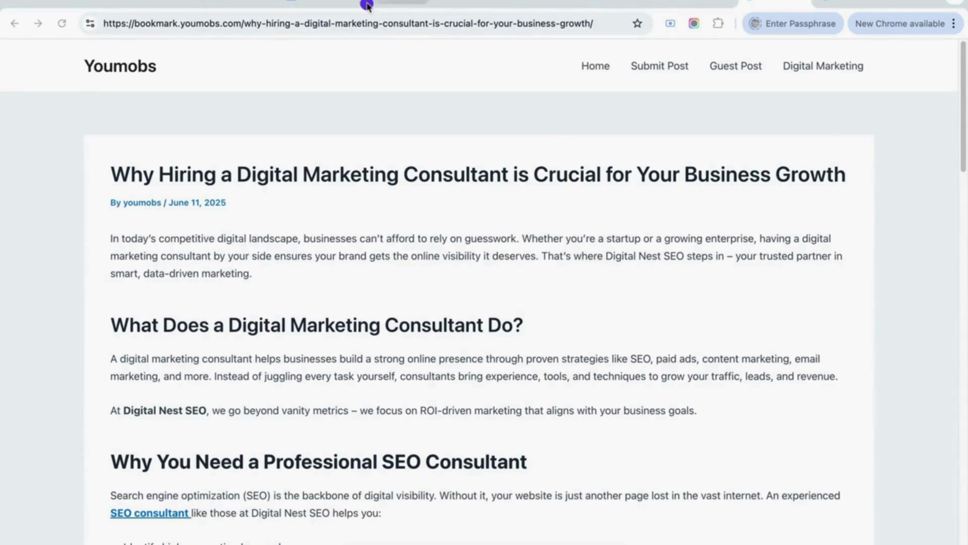
click(394, 6)
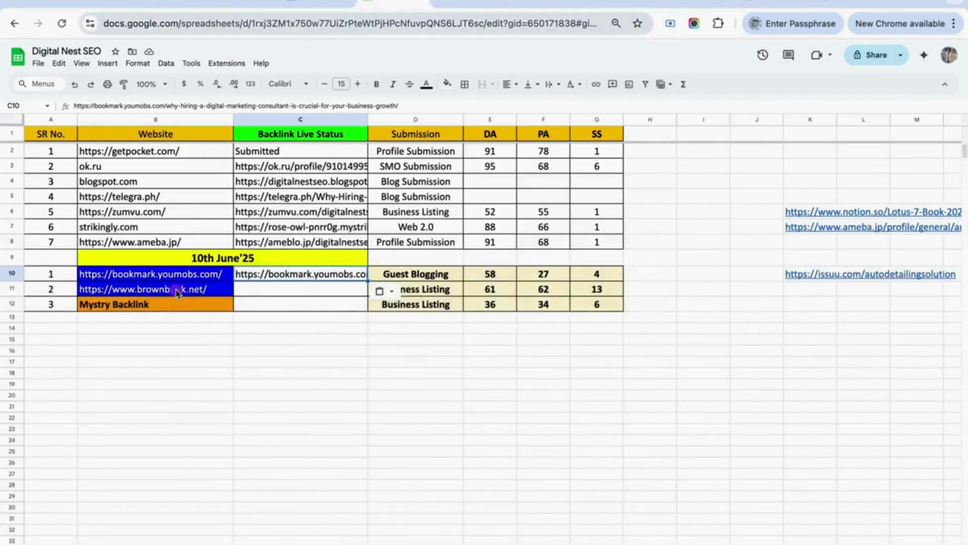
drag(486, 288, 583, 294)
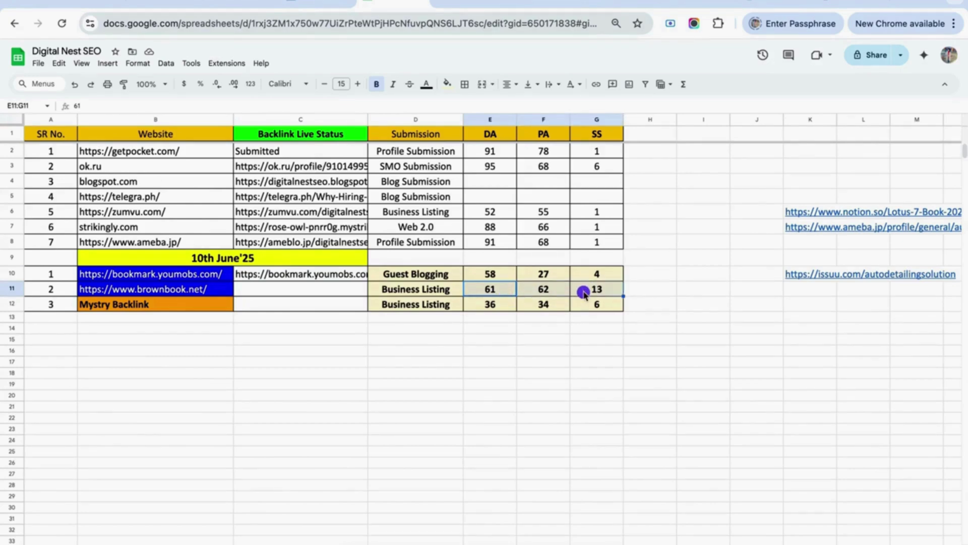
click(169, 290)
key(ctrl+c)
key(ctrl+t)
key(ctrl+v)
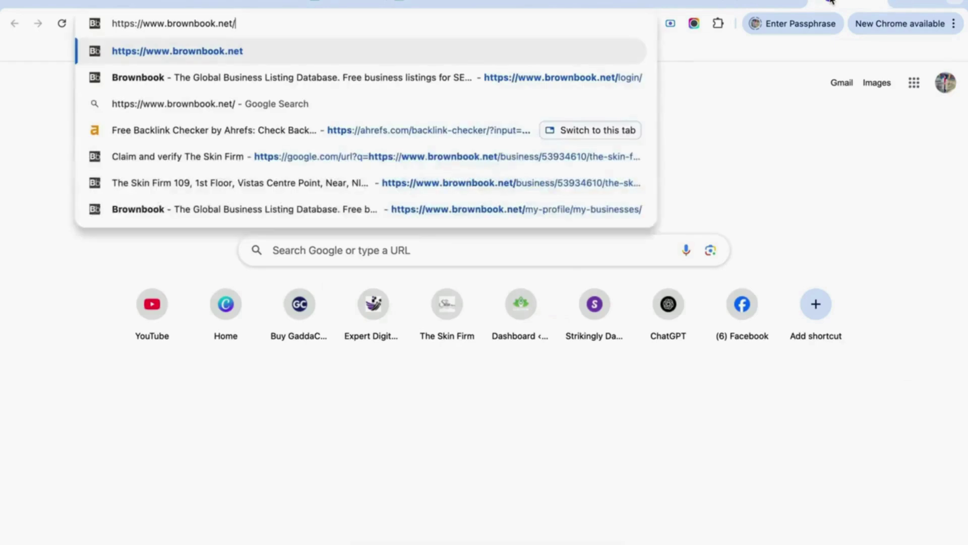
key(Return)
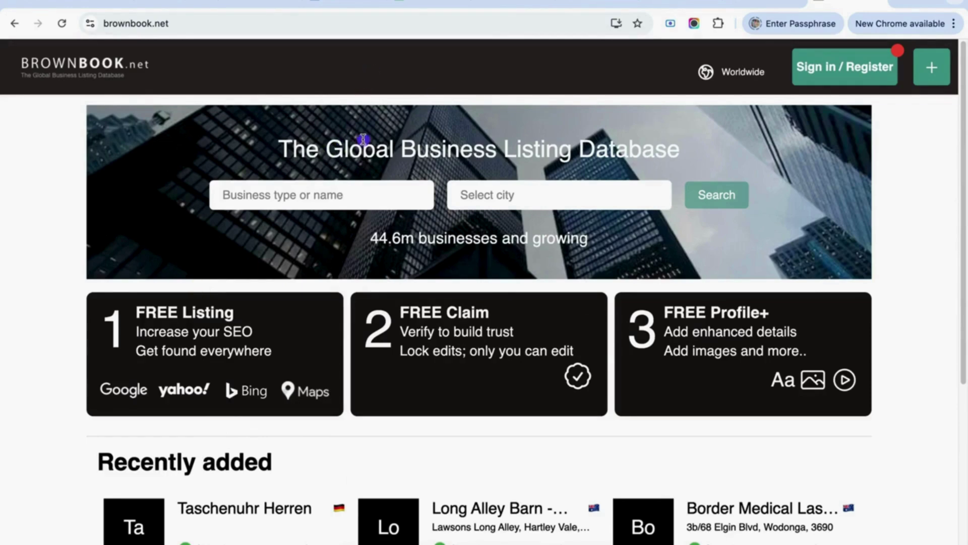
Step: Read the Brownbook homepage's title and its FREE Listing, FREE Claim and FREE Profile+ descriptions
drag(337, 148, 677, 154)
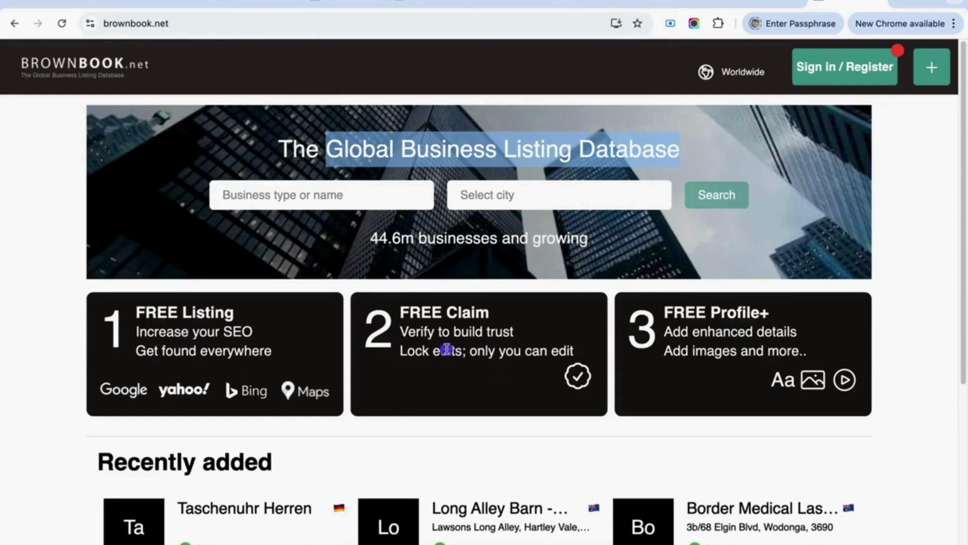
drag(127, 321, 250, 319)
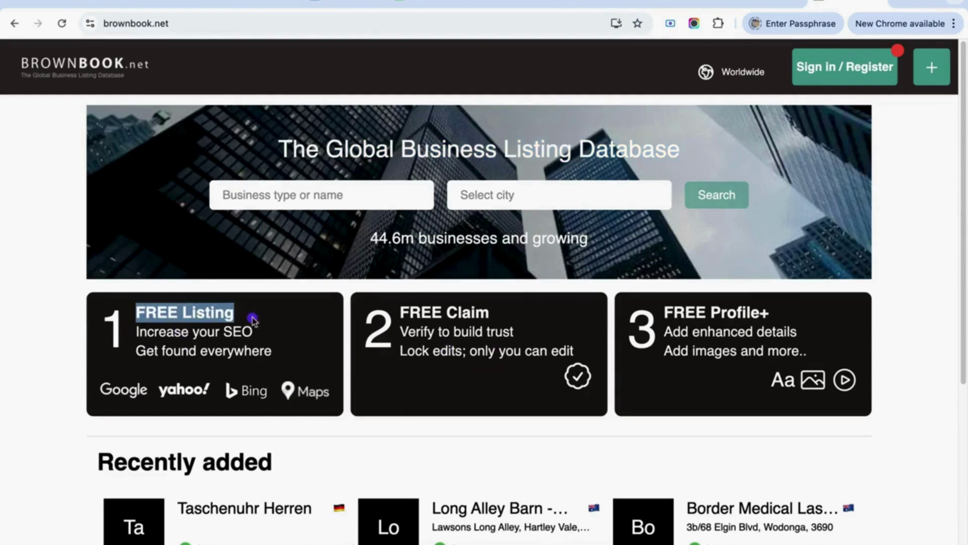
drag(135, 334, 286, 356)
drag(397, 312, 524, 313)
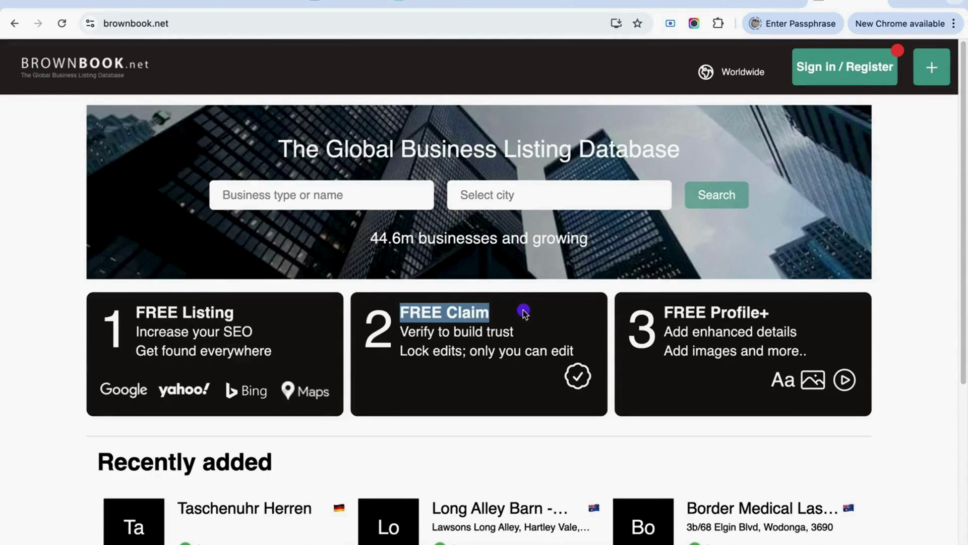
drag(661, 312, 775, 318)
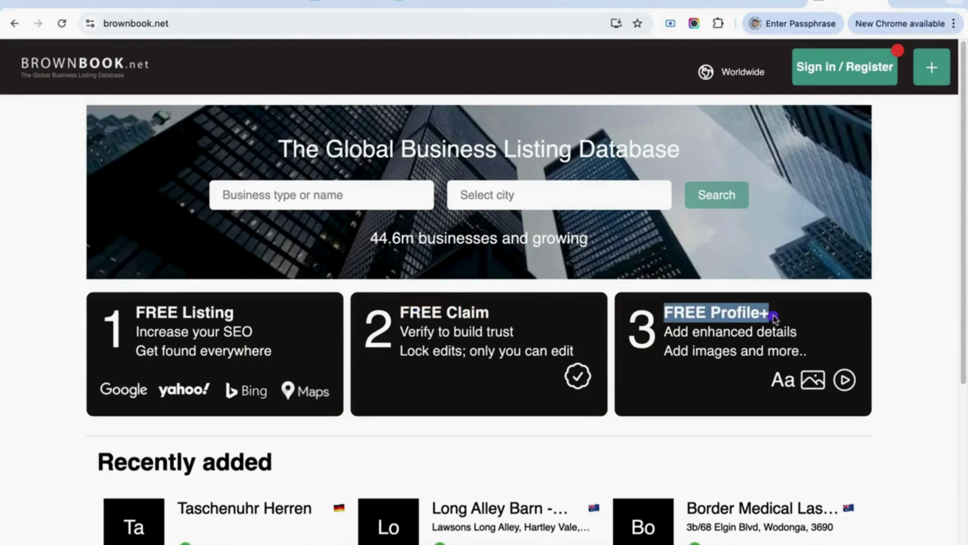
drag(664, 331, 798, 332)
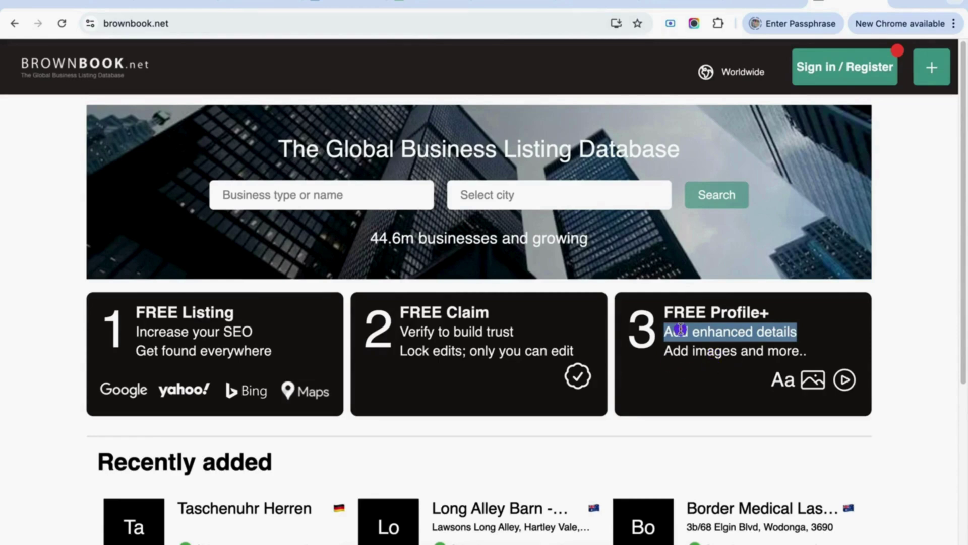
drag(645, 353, 807, 356)
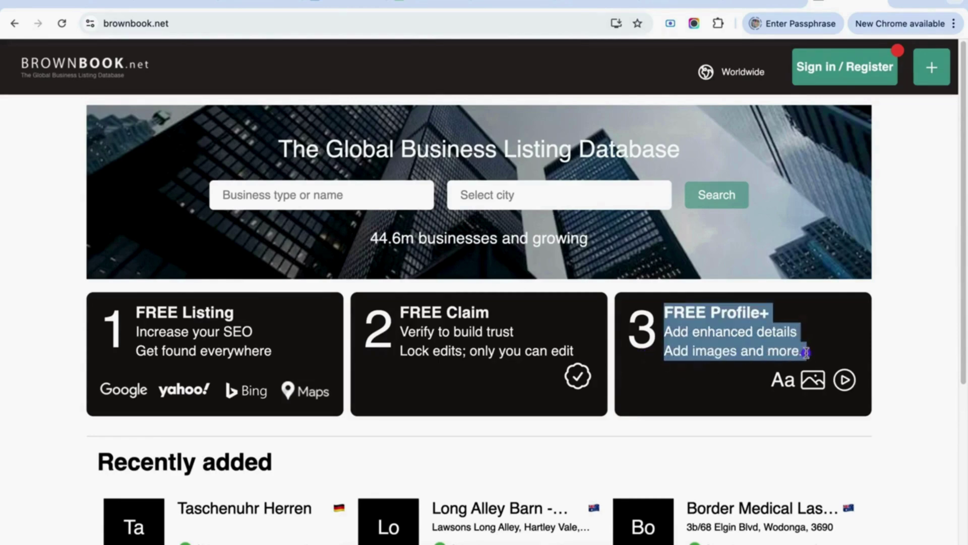
drag(748, 351, 802, 350)
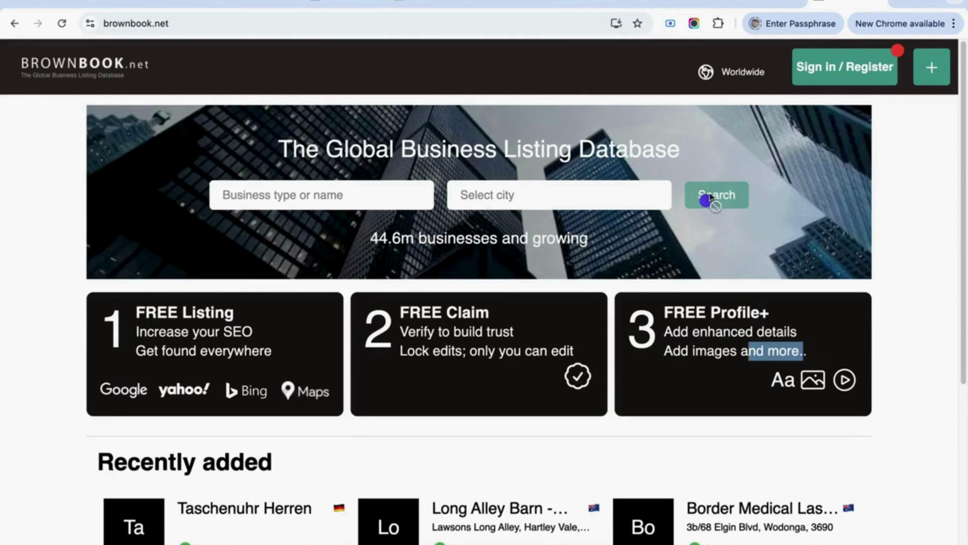
click(851, 70)
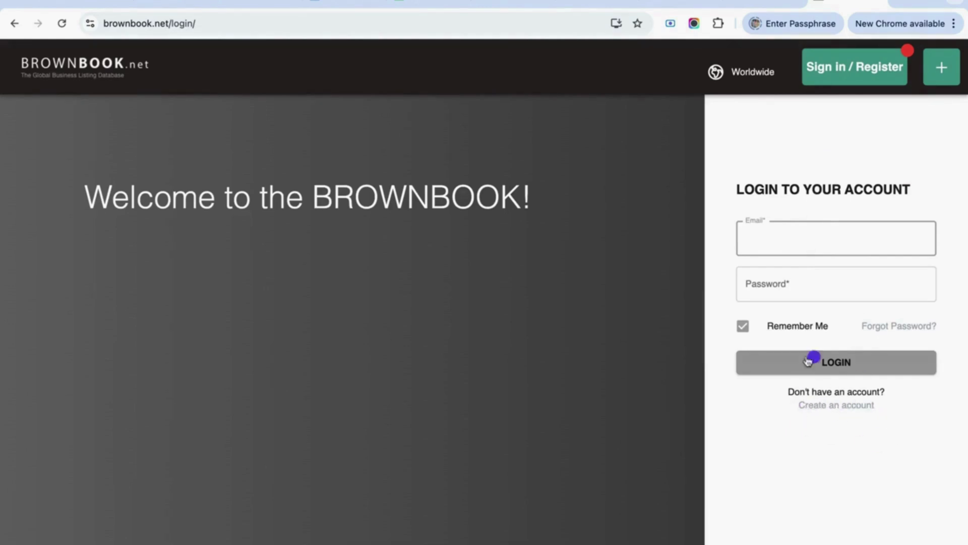
click(843, 406)
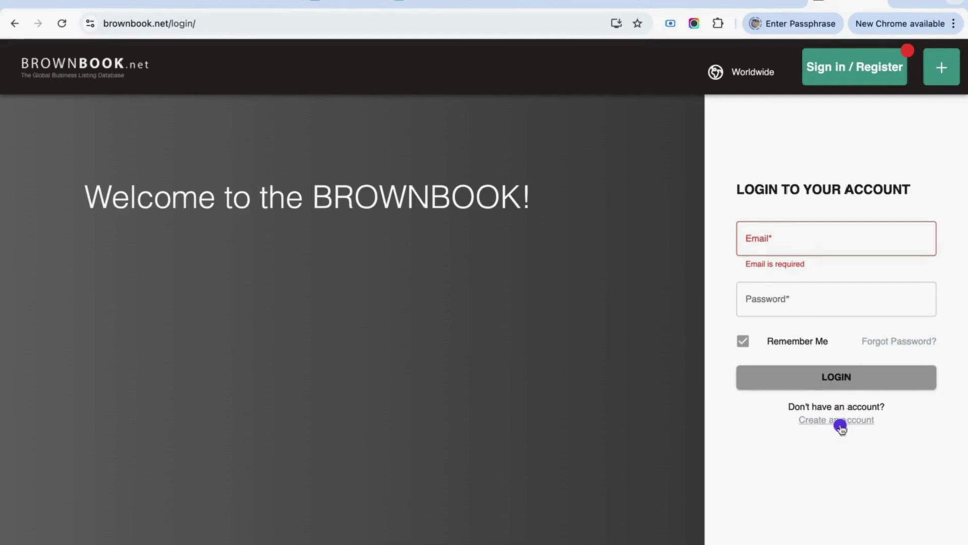
click(842, 419)
scroll(812, 305, down, 1)
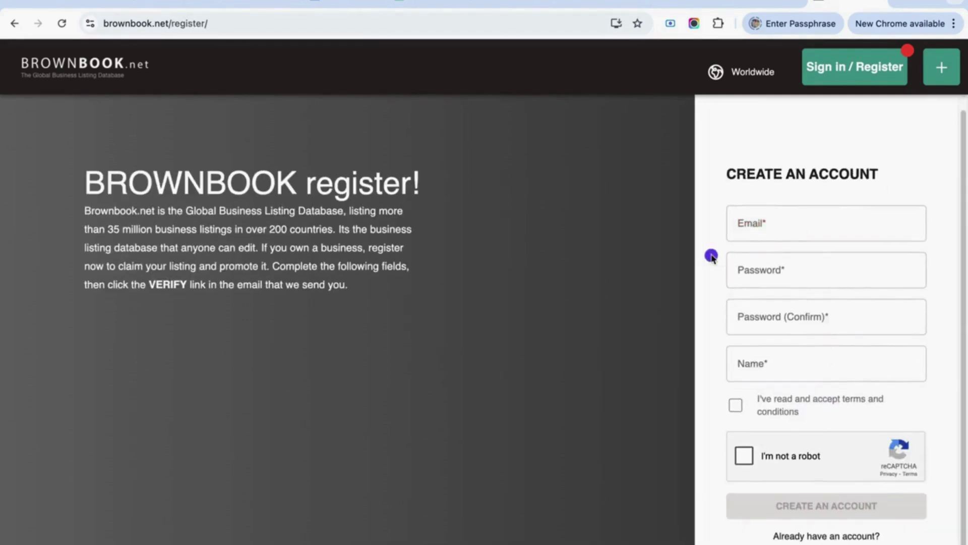
Step: Fill in the account email in the registration form and enter the account password in both password fields
click(770, 226)
click(770, 270)
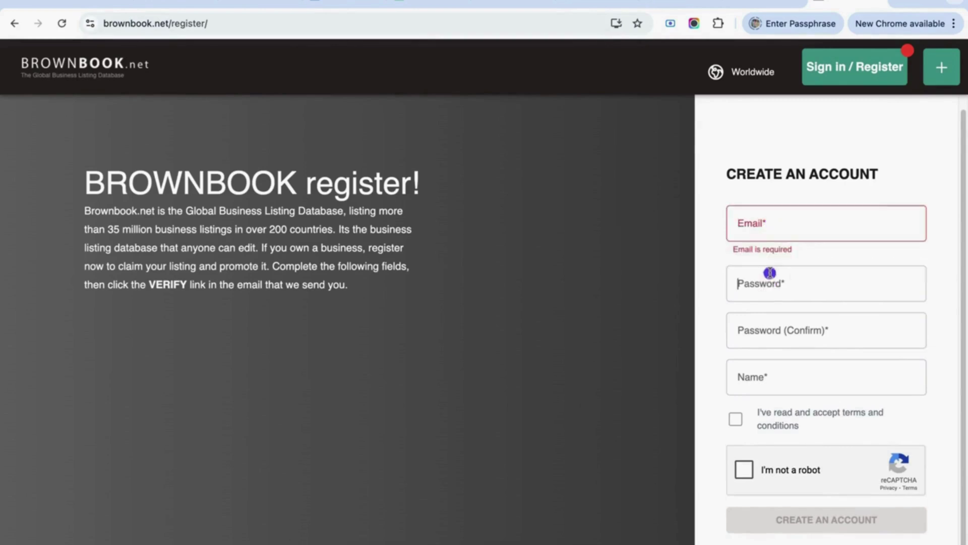
click(762, 332)
click(768, 388)
click(769, 228)
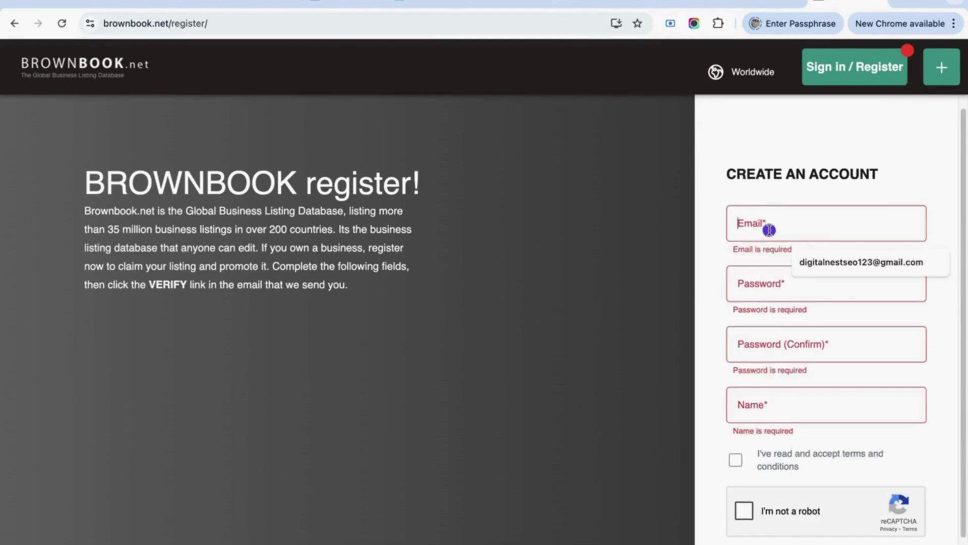
click(817, 260)
click(785, 271)
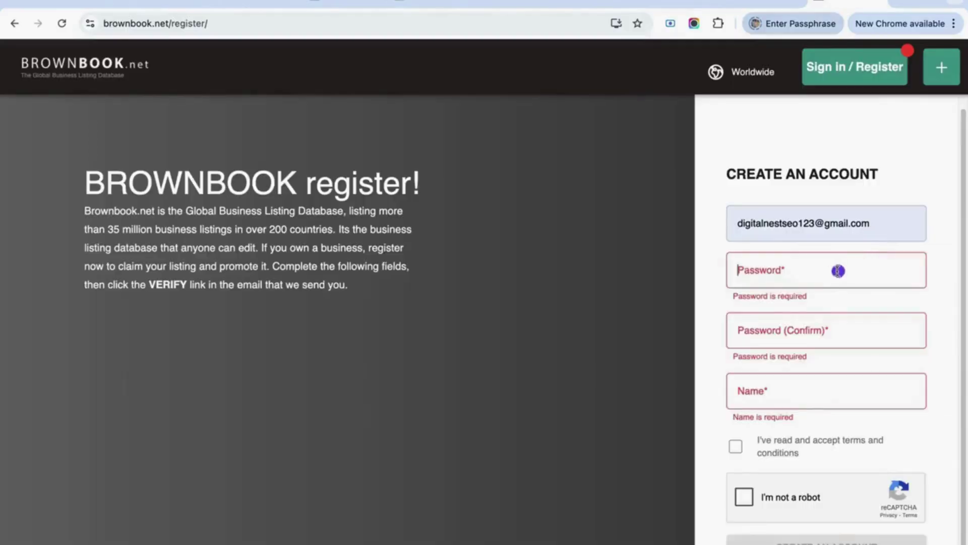
key(ctrl+v)
click(815, 313)
key(ctrl+v)
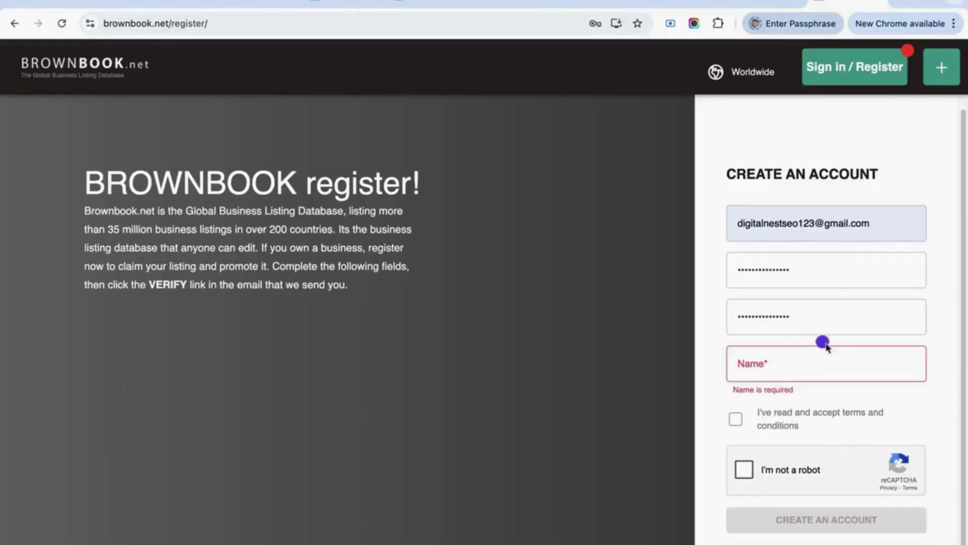
Step: Create the account under the name Digital Nest SEO, accepting the terms, completing the robot check and declining to save the password
click(800, 366)
text(Digit)
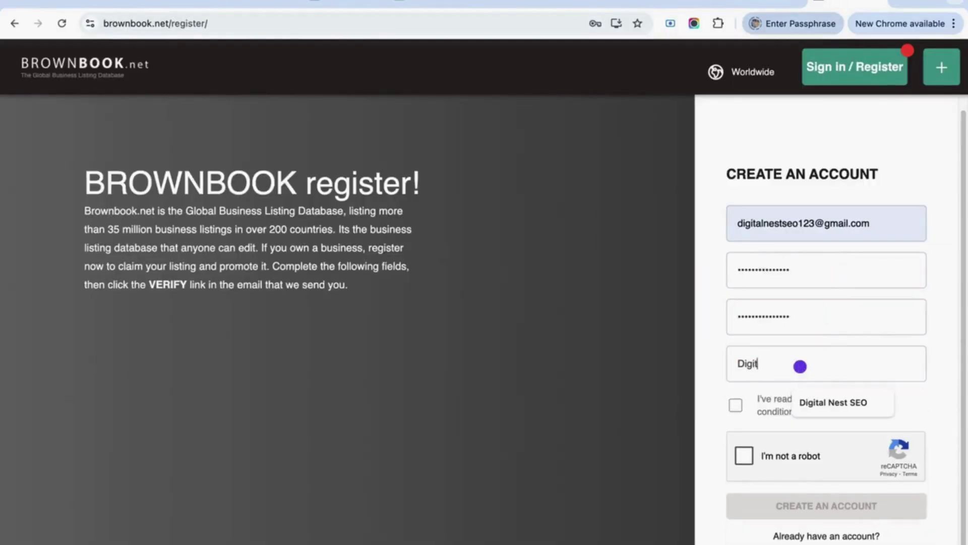
text(al Nest SEO)
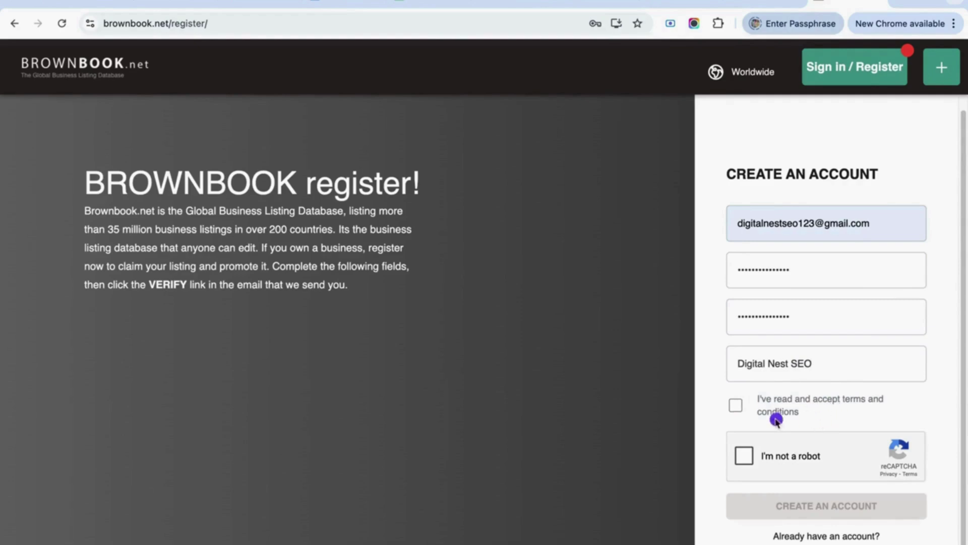
click(735, 406)
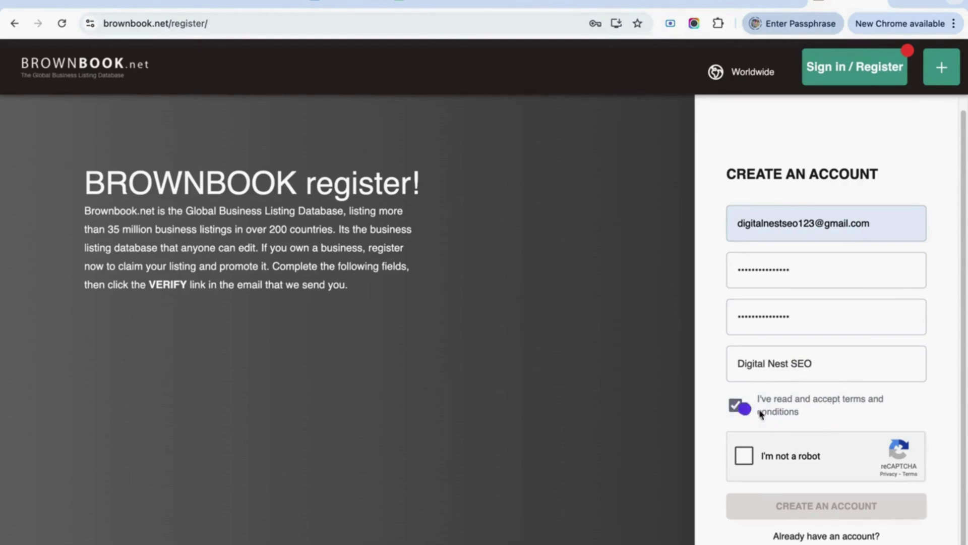
click(773, 459)
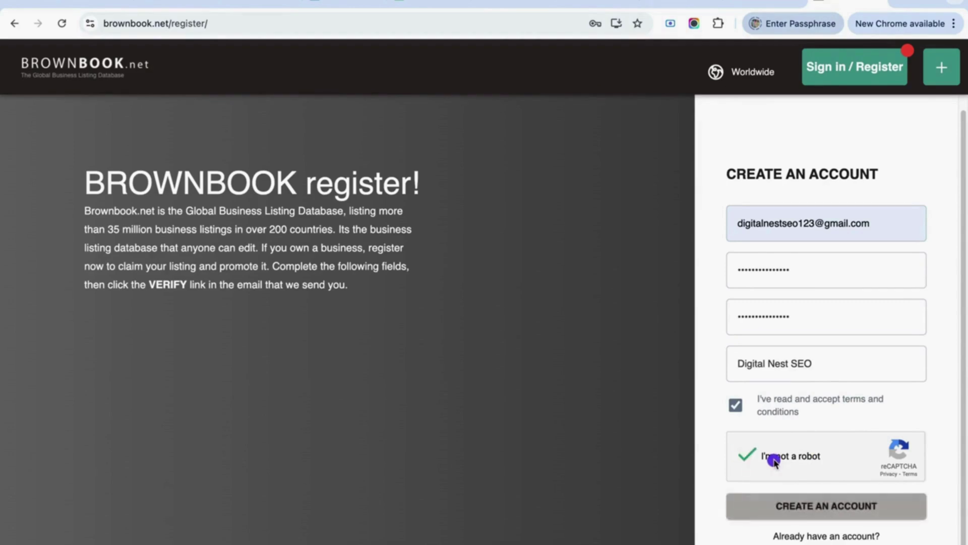
click(852, 510)
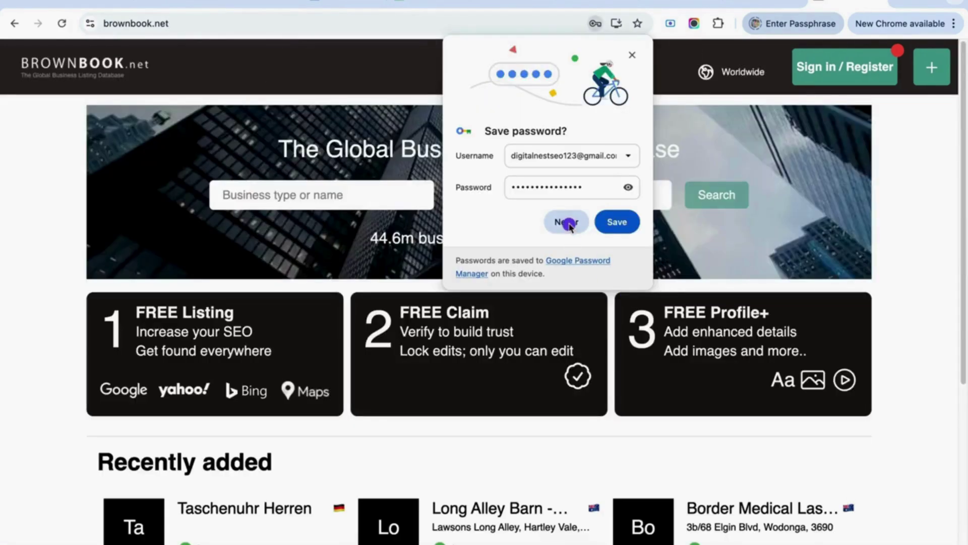
click(567, 223)
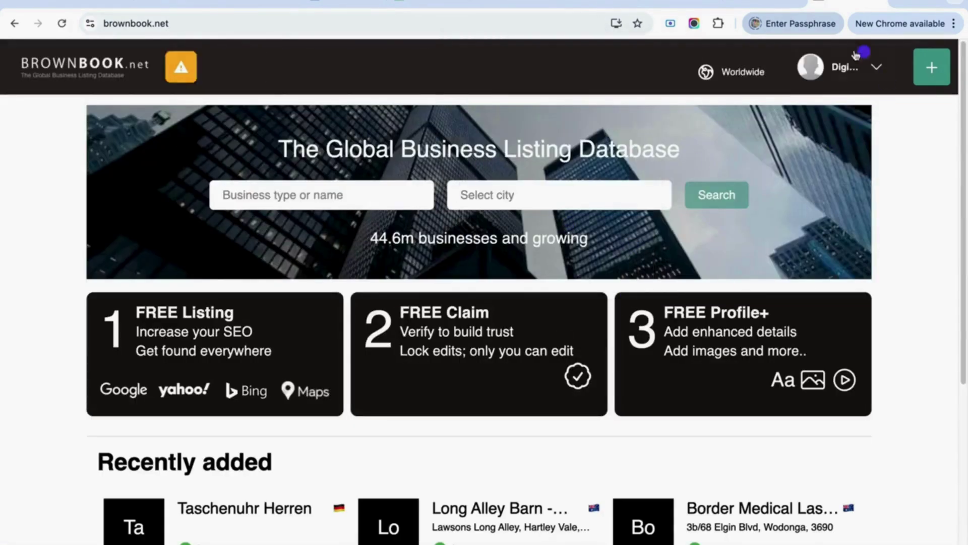
Step: Look over the account options and open the form for adding a new business
click(877, 67)
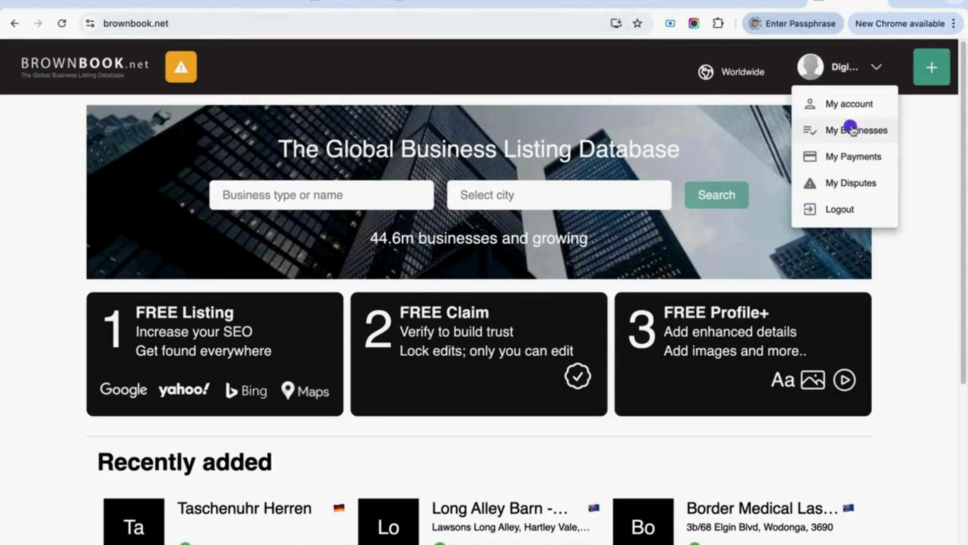
click(634, 74)
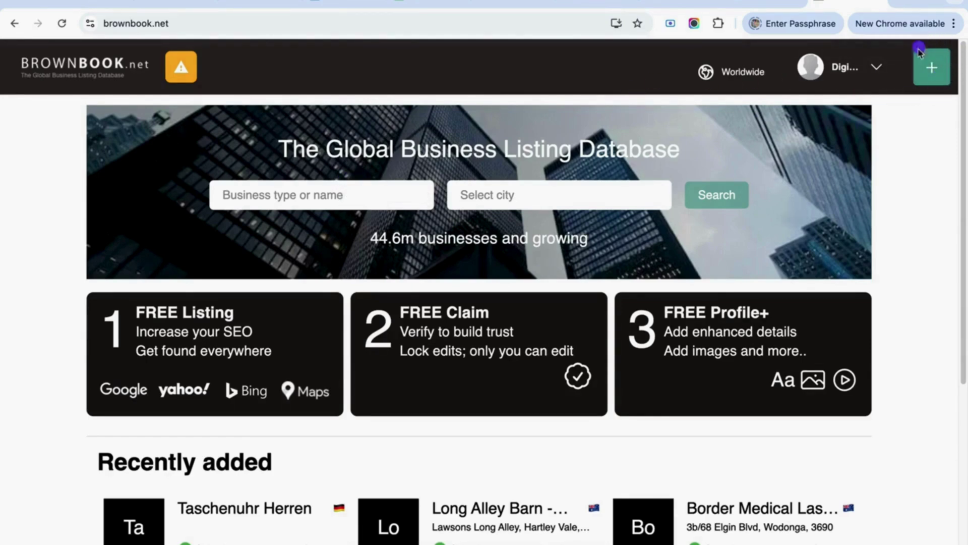
click(931, 71)
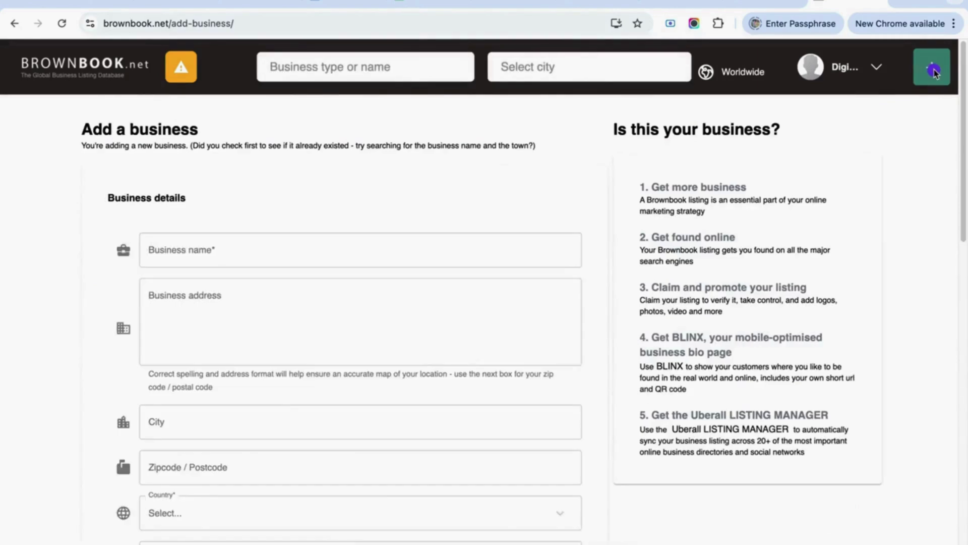
drag(80, 128, 205, 132)
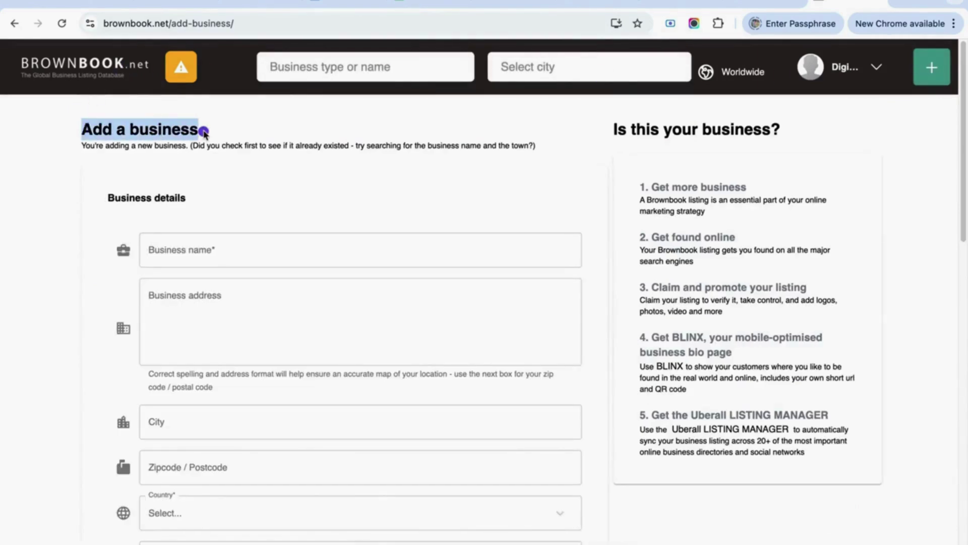
Step: Name the business Digital Nest SEO and set its business address to Delhi, India
click(281, 252)
text(Digital Nest SEO)
click(284, 316)
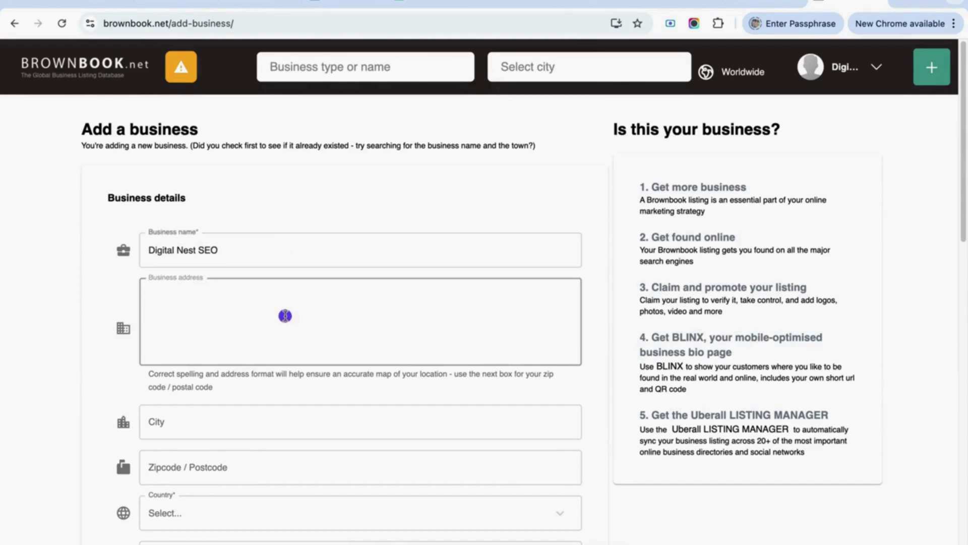
text(Dwalhi)
key(BackSpace)
key(BackSpace)
key(BackSpace)
key(BackSpace)
key(BackSpace)
text(elhi, India)
Step: Set the business's city to Delhi and fill in its postcode
click(243, 424)
text(N)
key(BackSpace)
text(Delhi)
click(257, 458)
text(110075)
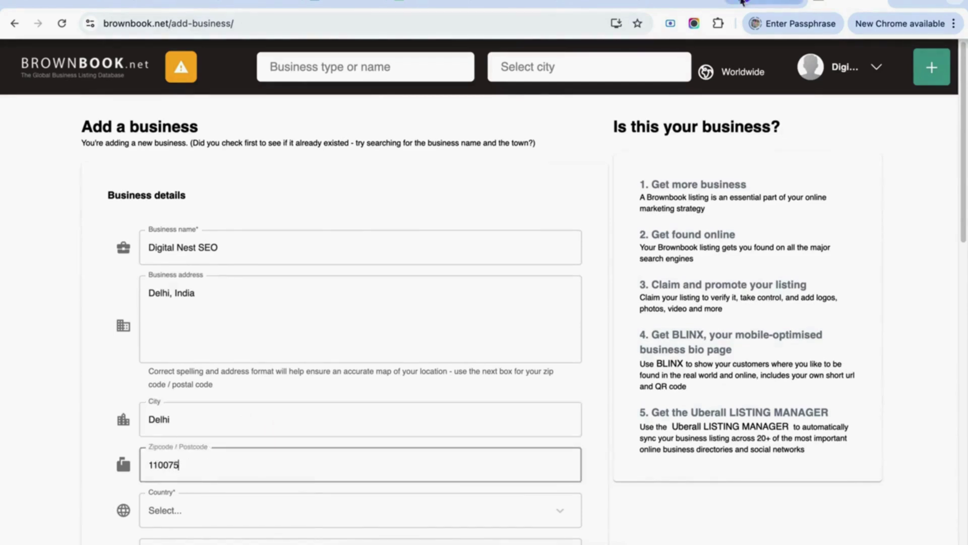
Step: Select India as the business's country and fill in its phone number, leaving the mobile and fax numbers blank
scroll(256, 190, down, 2)
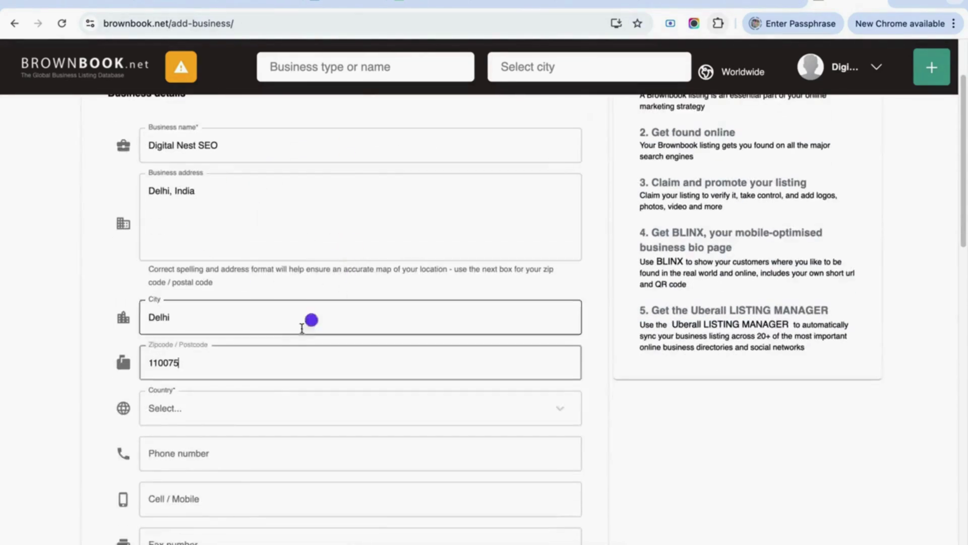
scroll(238, 400, down, 2)
click(196, 318)
text(India)
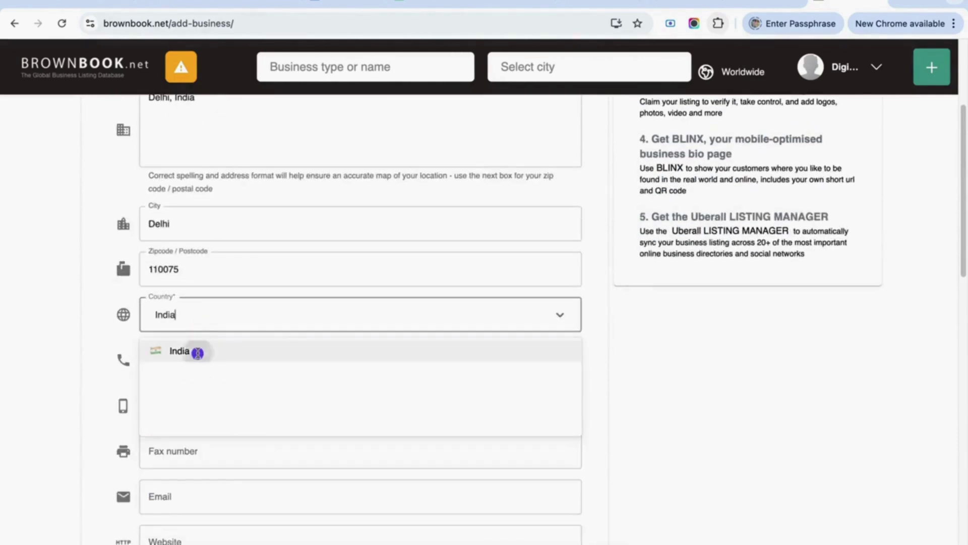
click(198, 356)
scroll(191, 337, down, 2)
click(183, 346)
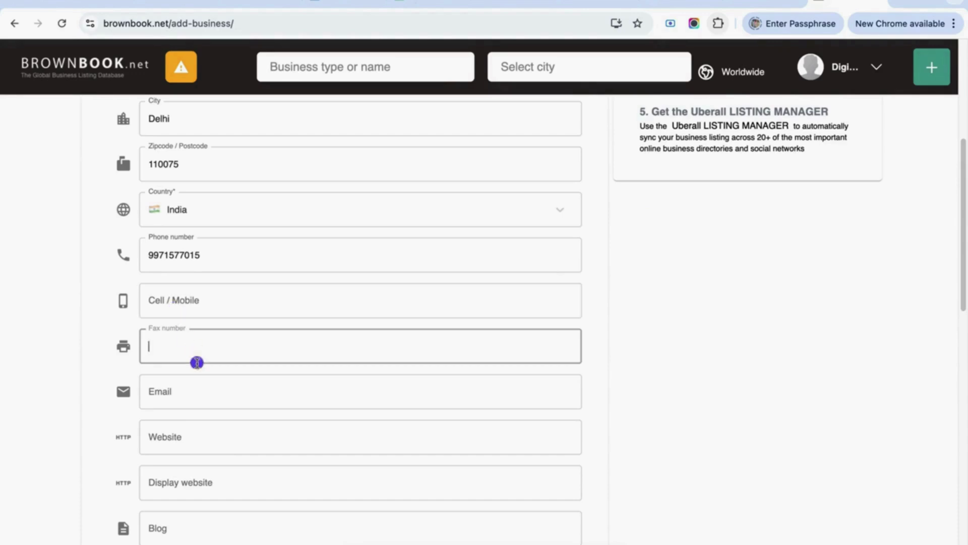
Step: Fill in the business's contact email address
click(182, 392)
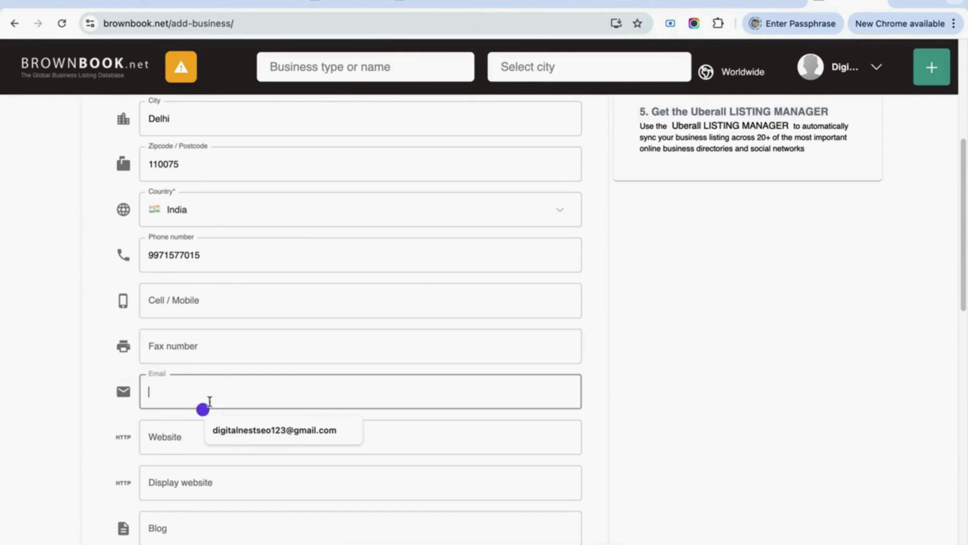
key(ctrl+v)
scroll(353, 252, down, 4)
triple_click(196, 174)
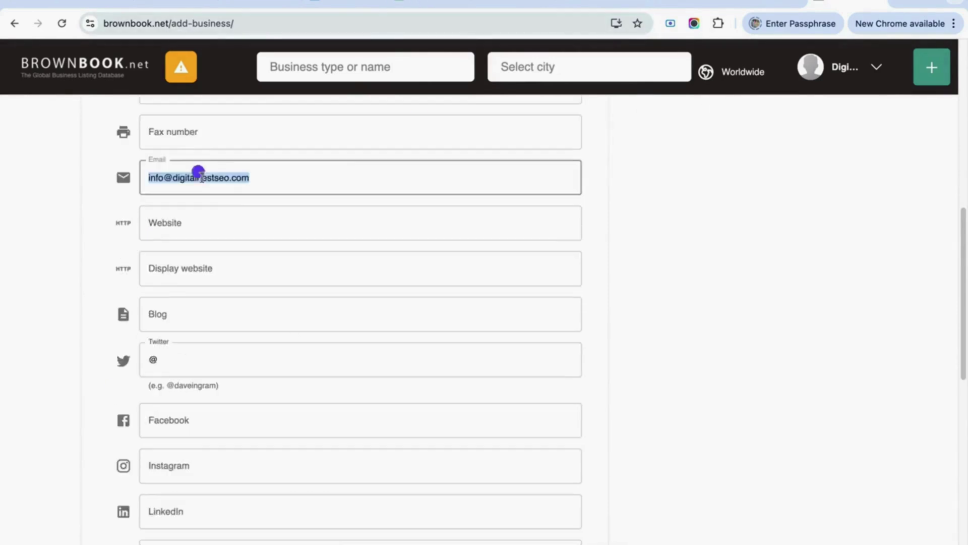
click(228, 220)
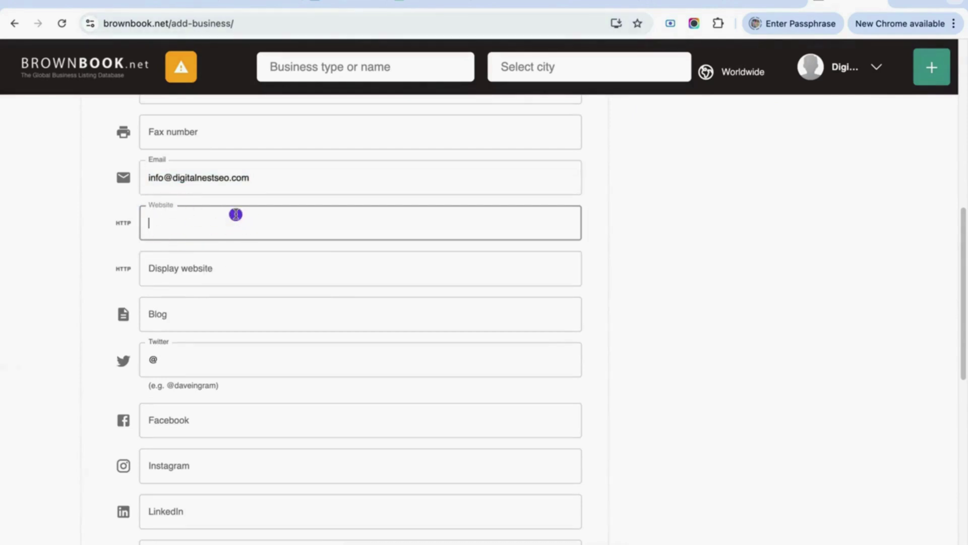
text(https://digitalnestseo.com/)
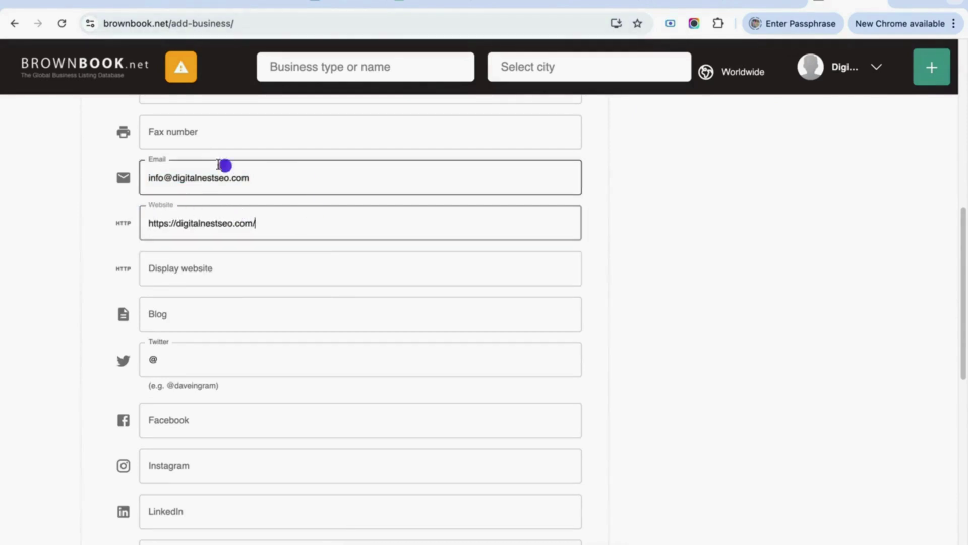
click(218, 264)
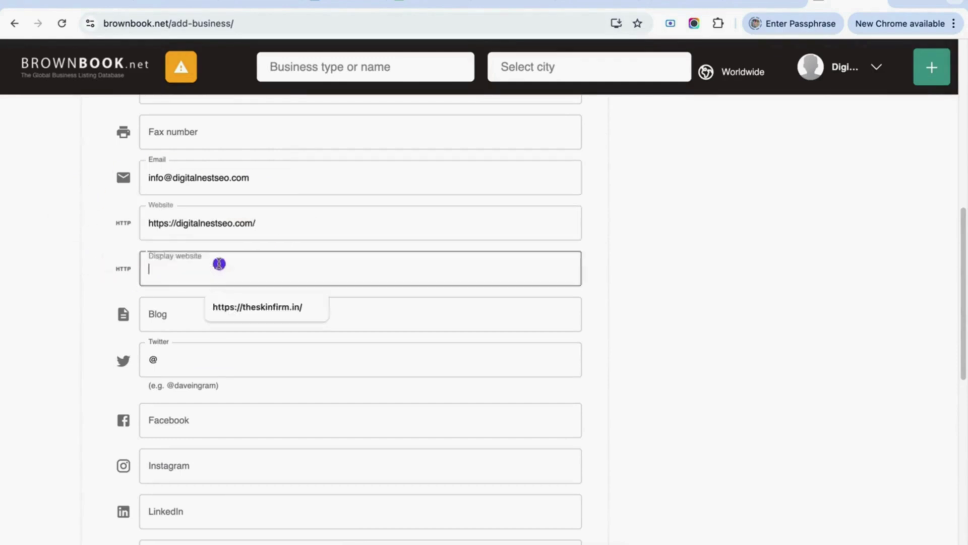
text(https://digitalnestseo.com/)
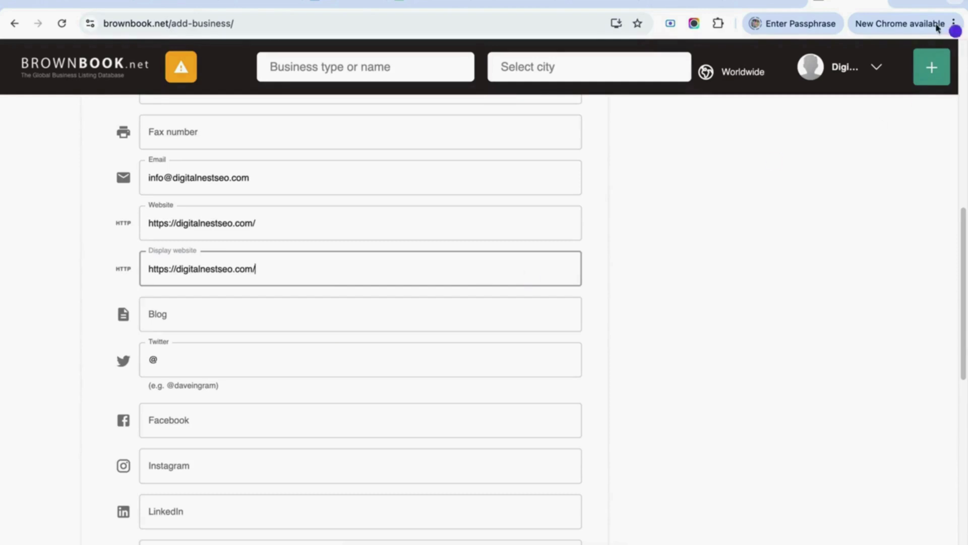
click(272, 312)
text(https://digitalnestseo.com/blog)
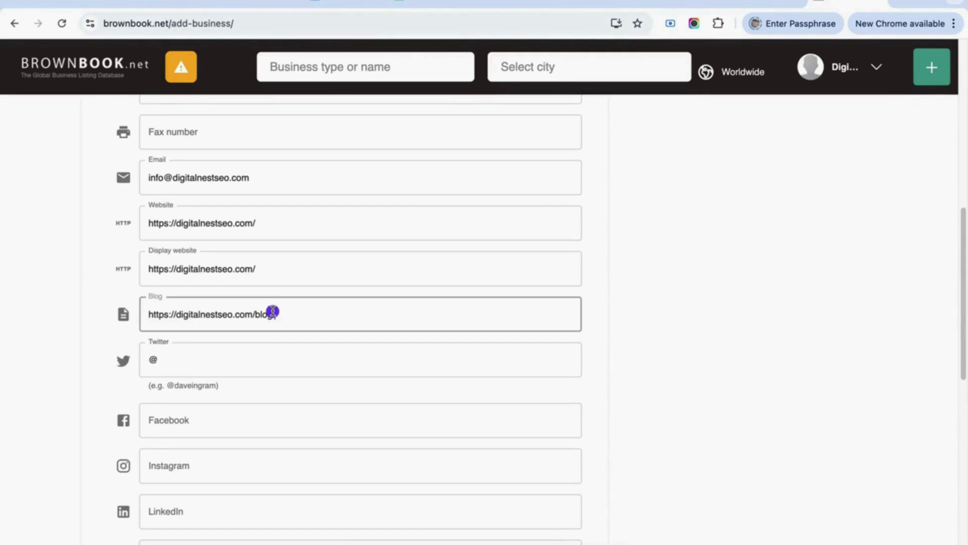
Step: Leave the social profile fields blank and add the business tag "Digital marketing consultant"
scroll(257, 389, down, 4)
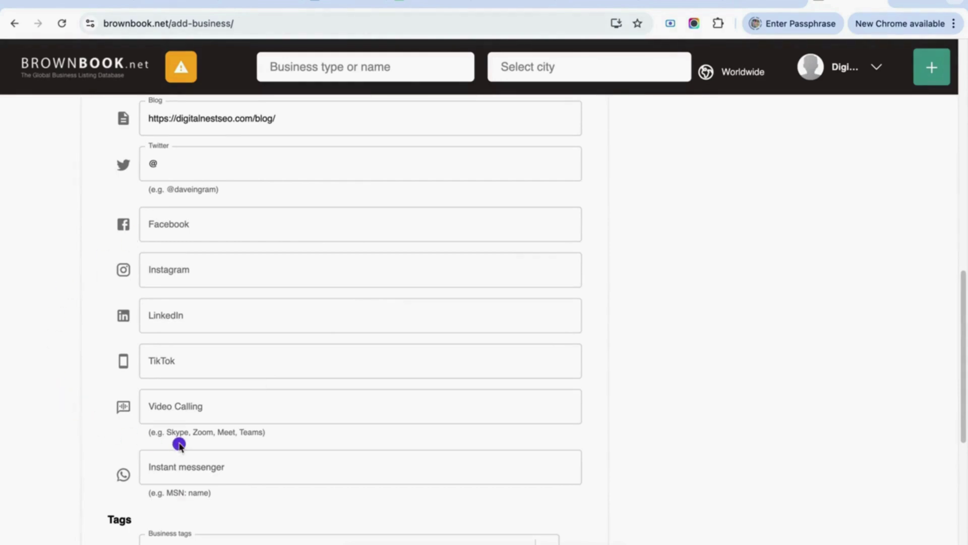
click(182, 307)
scroll(171, 305, down, 5)
click(498, 332)
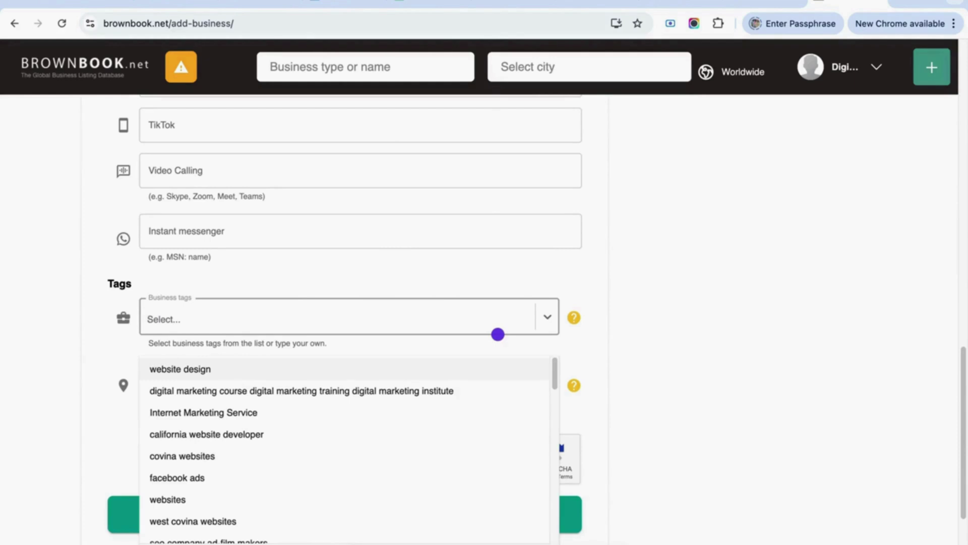
text(Digital marketing )
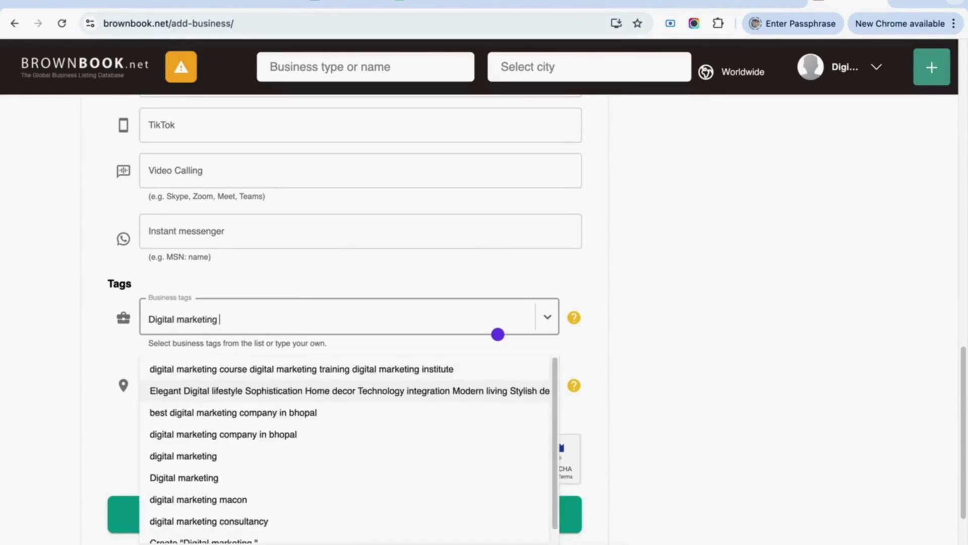
text(consutl)
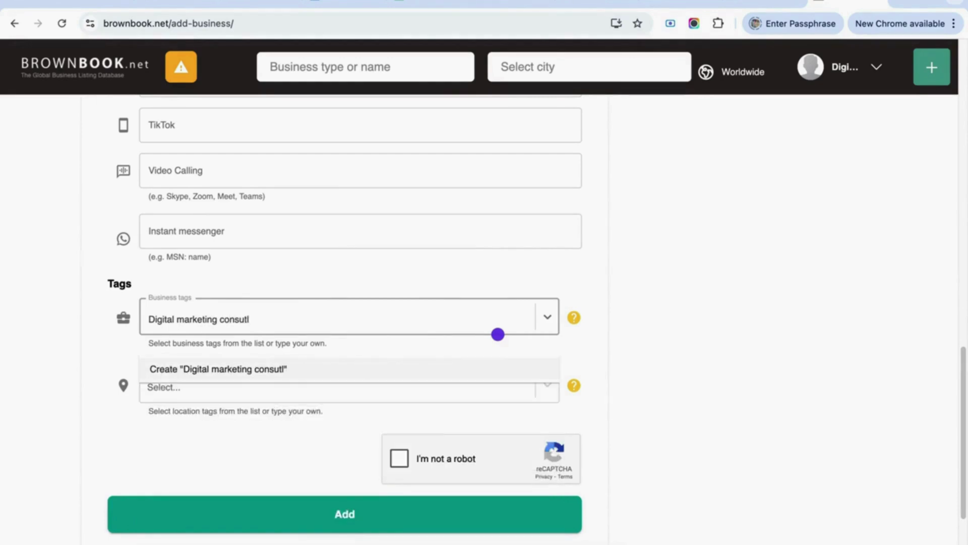
key(BackSpace)
key(BackSpace)
text(ltant)
key(Return)
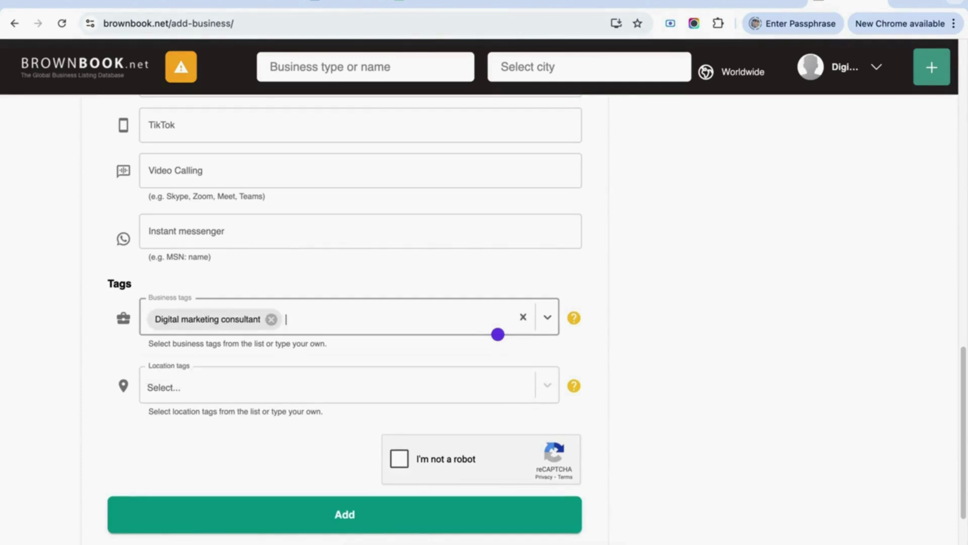
Step: Add "seo consultant" as a second business tag
text(seo )
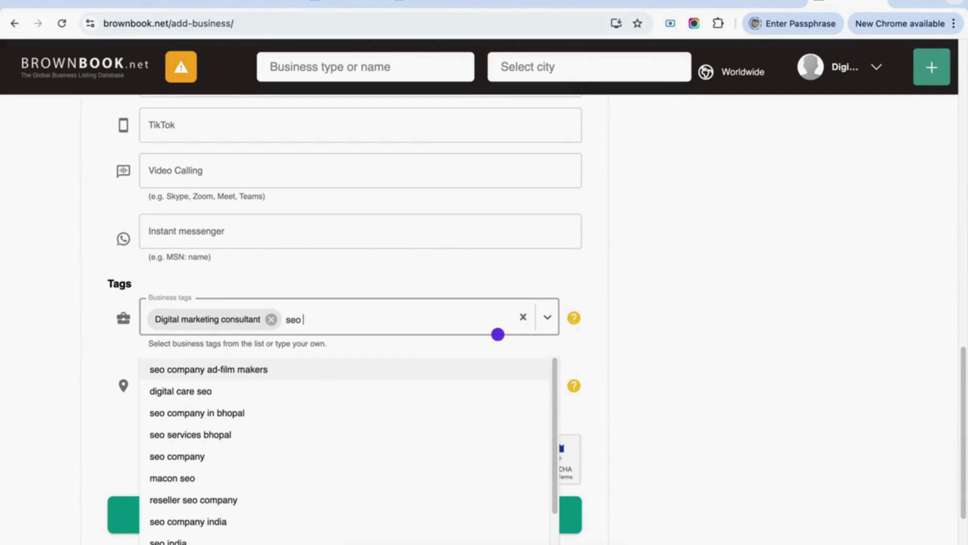
text(com)
key(BackSpace)
text(nsultant)
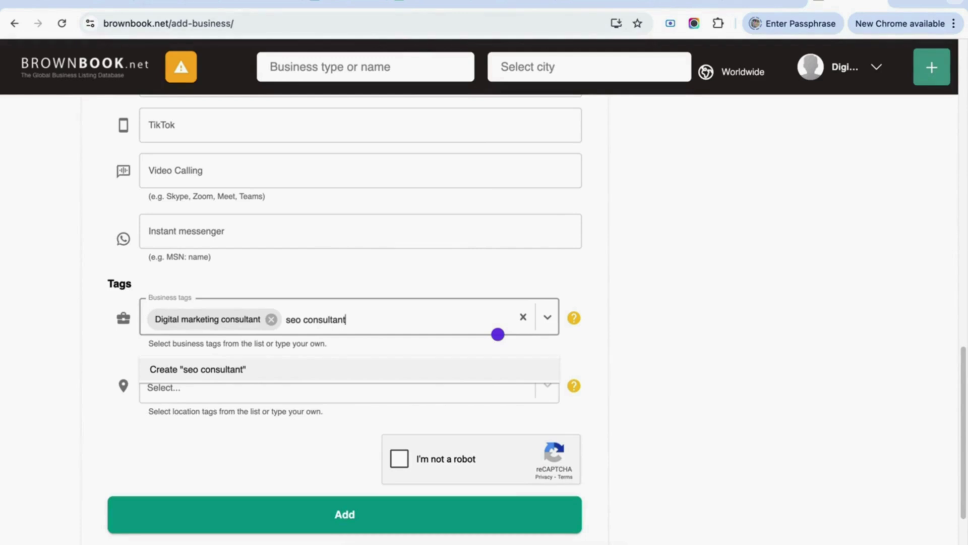
key(Return)
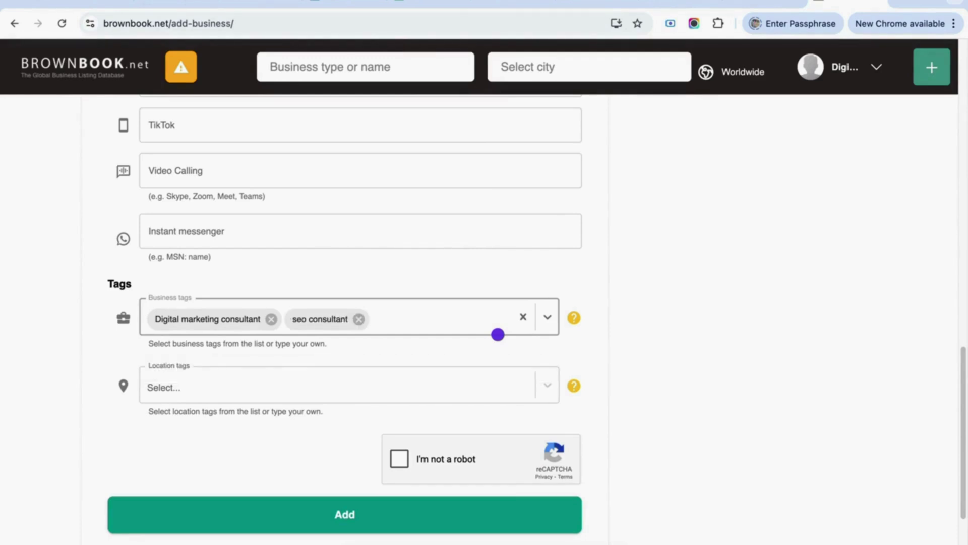
Step: Add "Delhi" as the location tag of the business listing
click(417, 388)
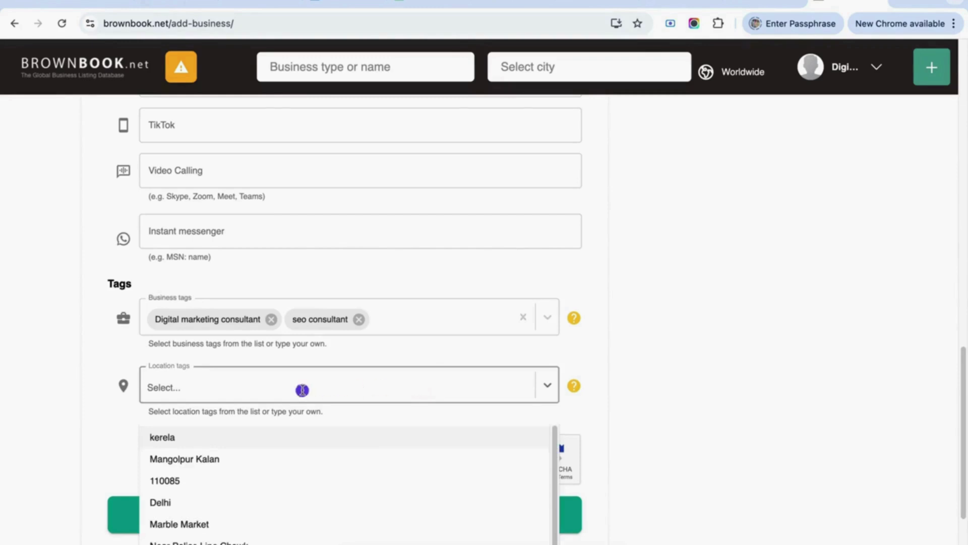
scroll(201, 348, down, 1)
click(202, 346)
click(202, 346)
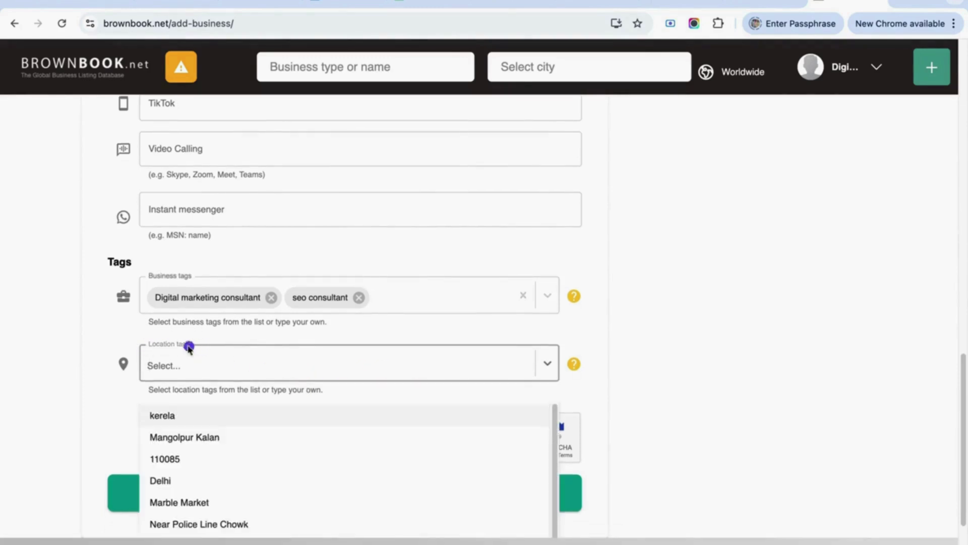
text(de)
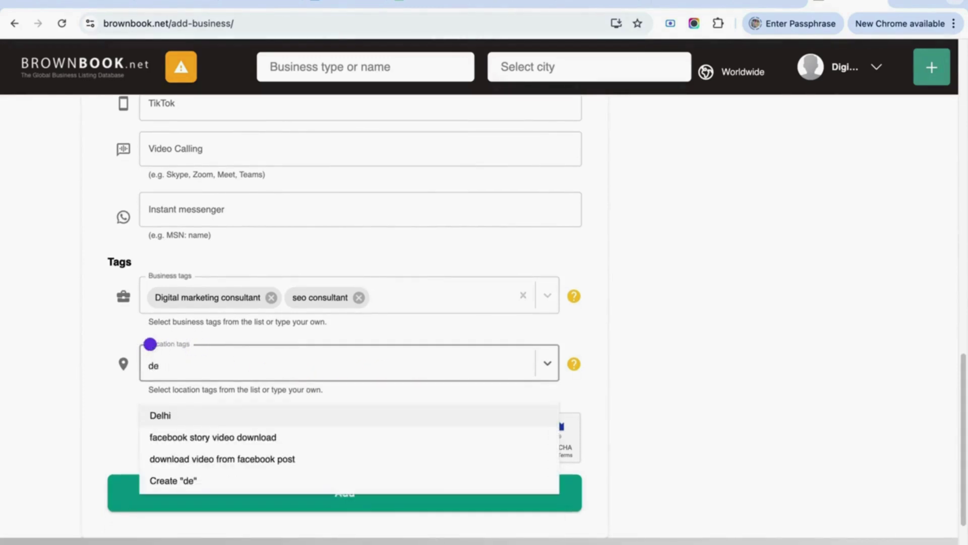
key(BackSpace)
key(BackSpace)
text(Delhi)
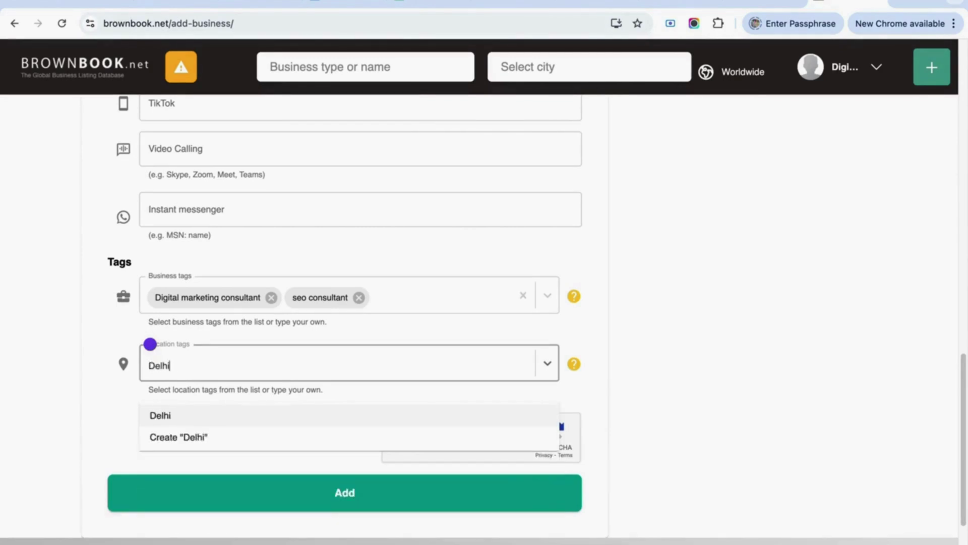
key(Return)
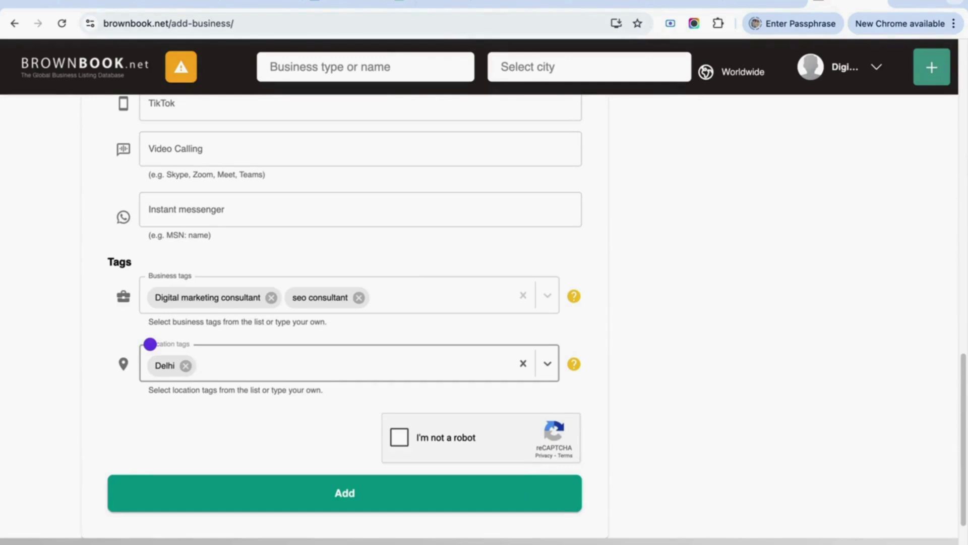
Step: Review the filled-in business form, complete the reCAPTCHA check and submit the listing
scroll(227, 270, down, 3)
scroll(228, 269, up, 8)
scroll(229, 268, up, 5)
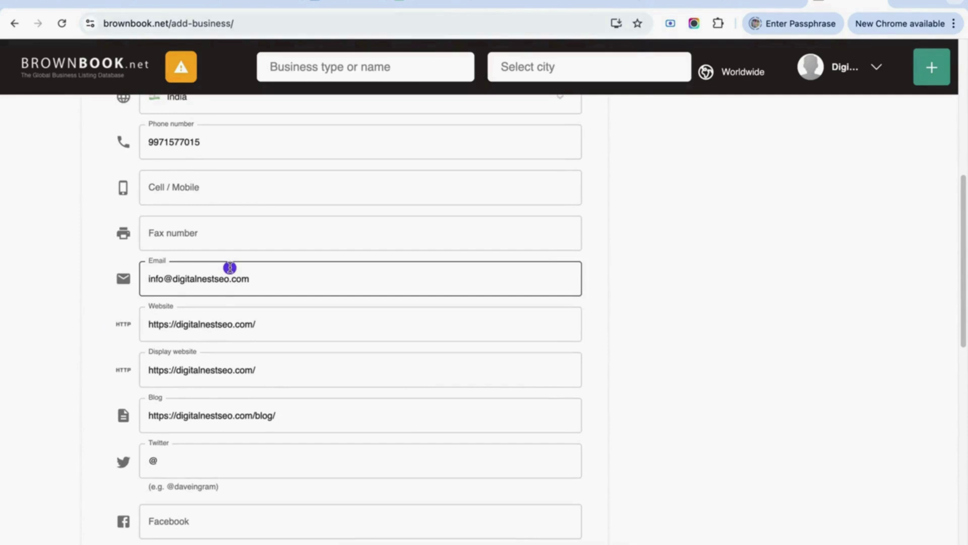
scroll(230, 268, up, 2)
scroll(232, 267, down, 10)
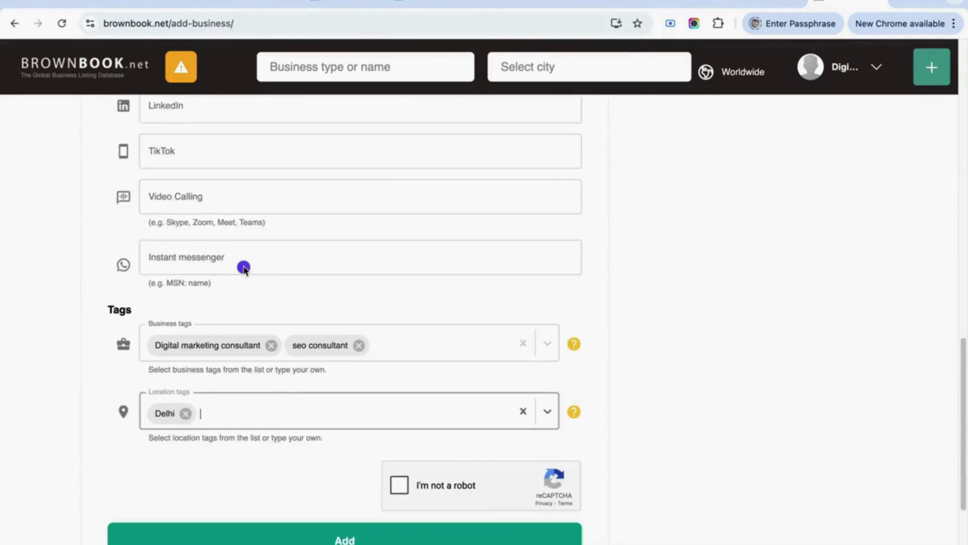
scroll(244, 267, down, 2)
click(438, 376)
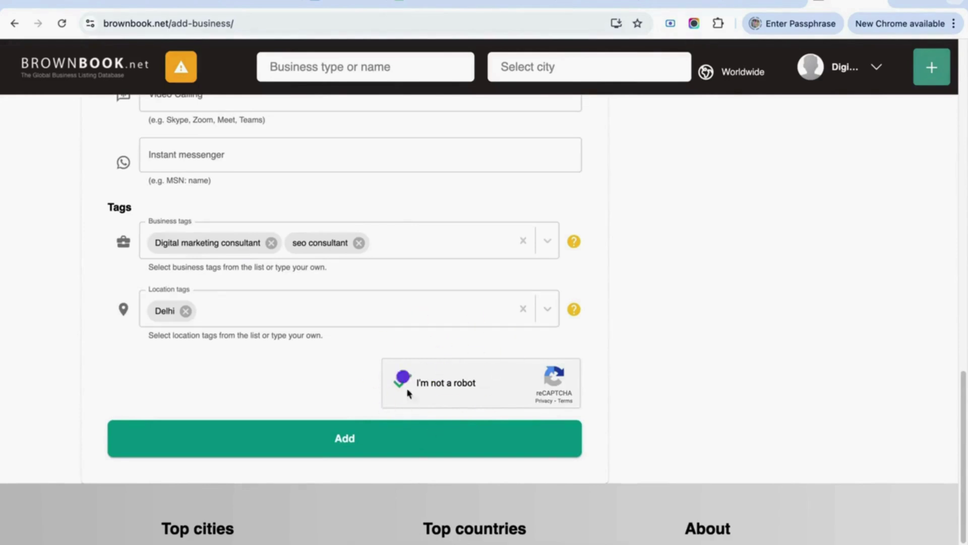
click(350, 449)
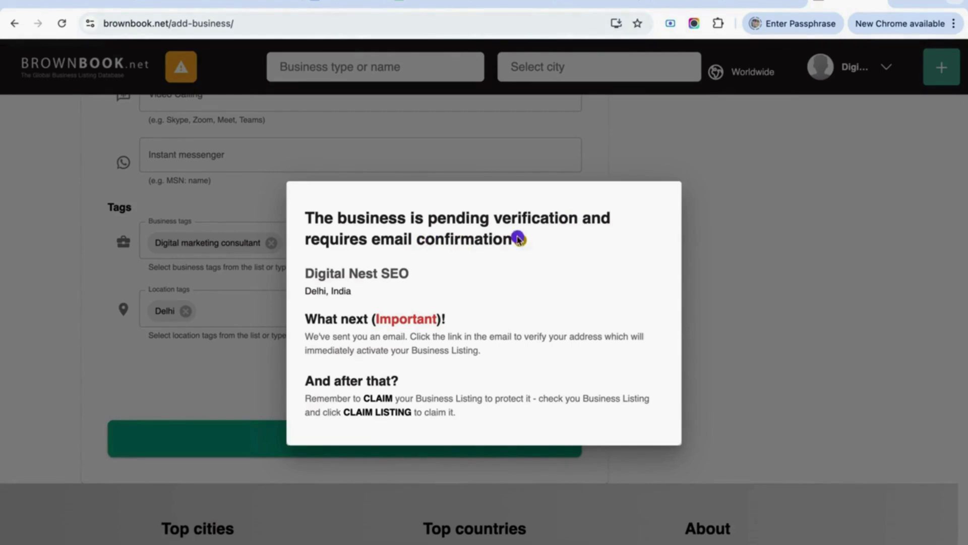
drag(512, 241, 306, 228)
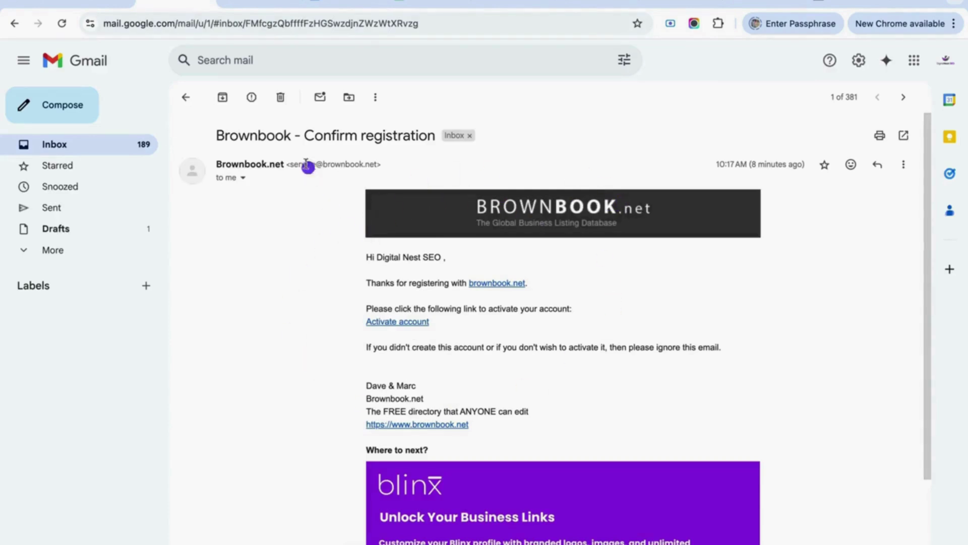
Step: Switch to Gmail and activate the Brownbook account through the link in the "Brownbook - Confirm registration" email
drag(301, 135, 427, 135)
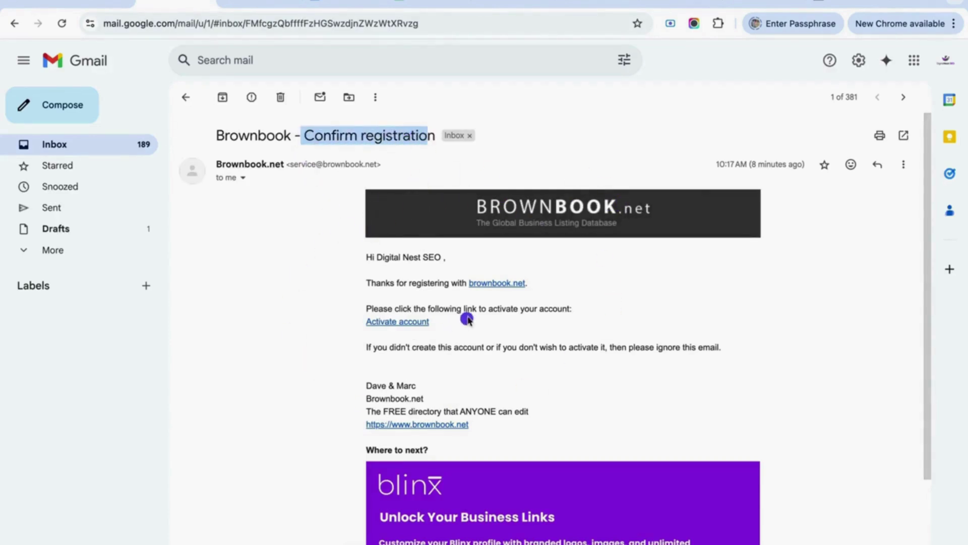
click(467, 310)
drag(365, 314, 564, 313)
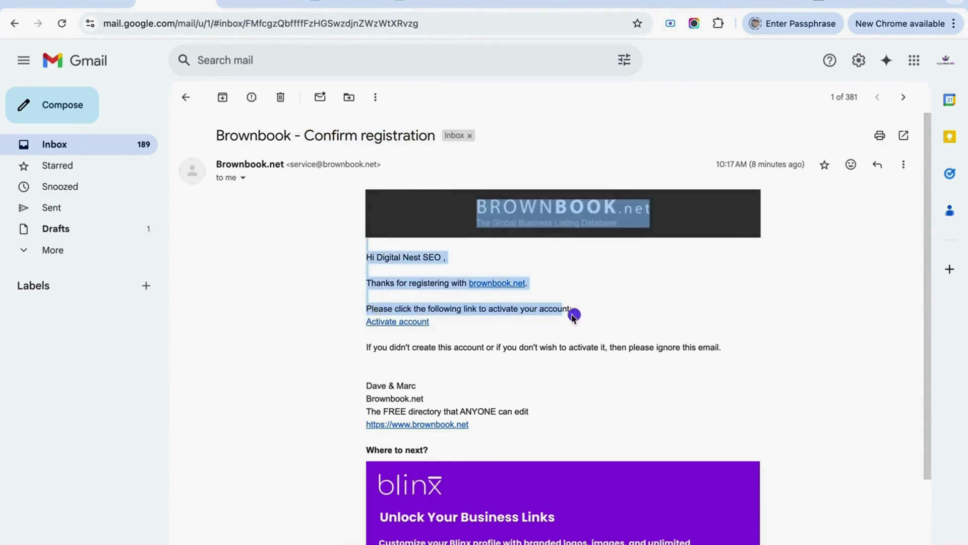
click(586, 311)
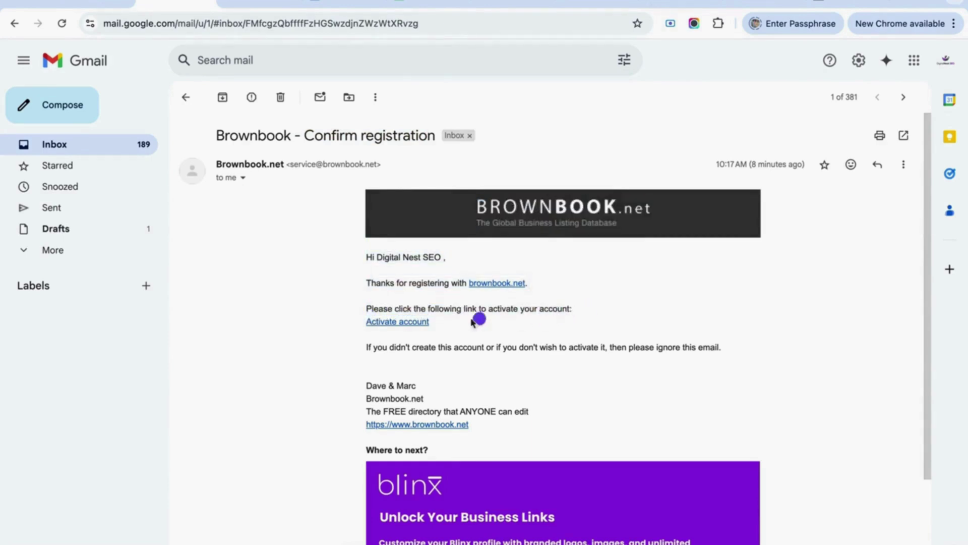
click(406, 322)
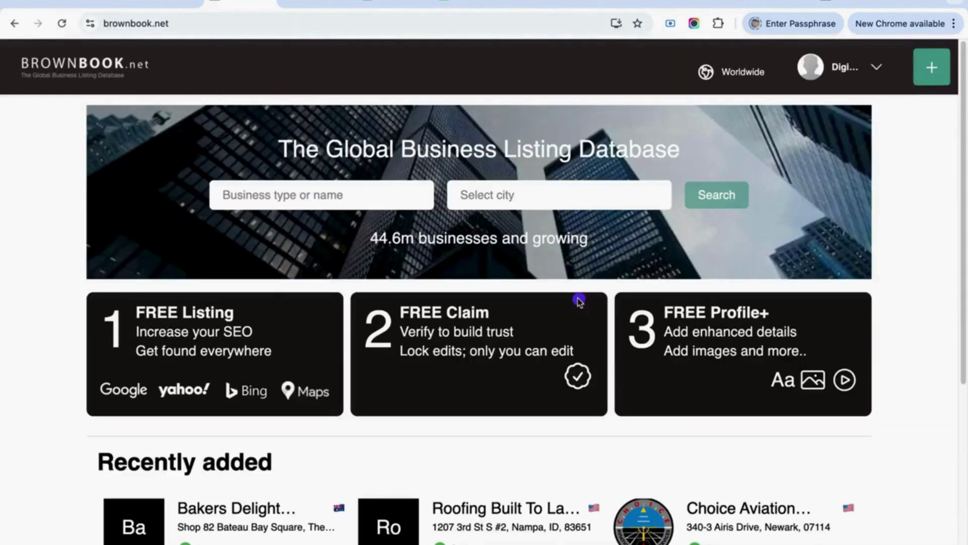
Step: Open the email "Brownbook - Businesses have been added to The Brownbook" in the Gmail inbox and follow its claim link
click(151, 6)
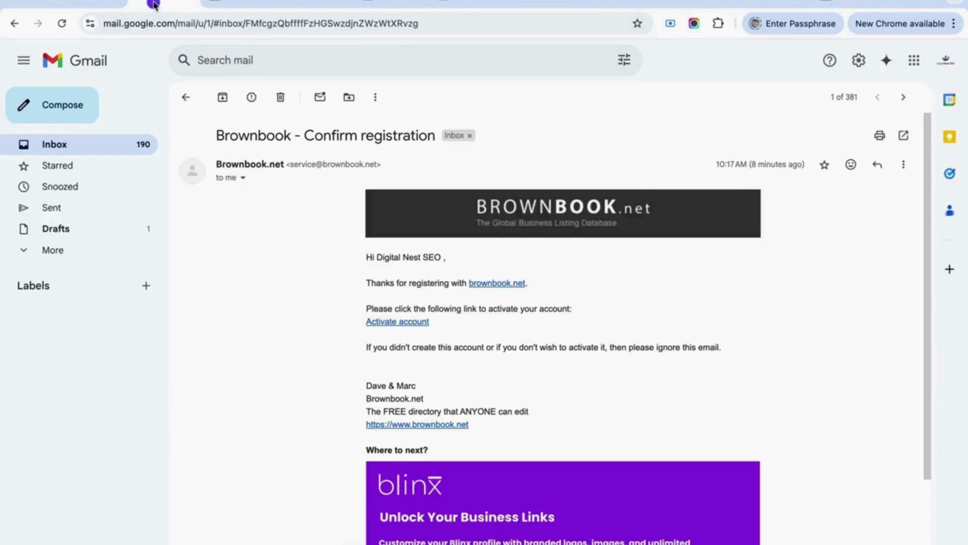
click(74, 147)
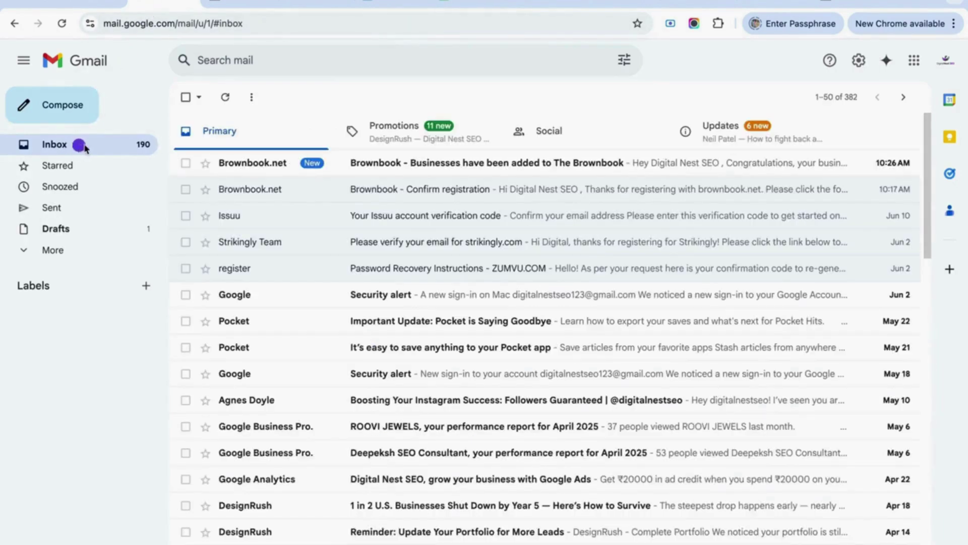
click(448, 165)
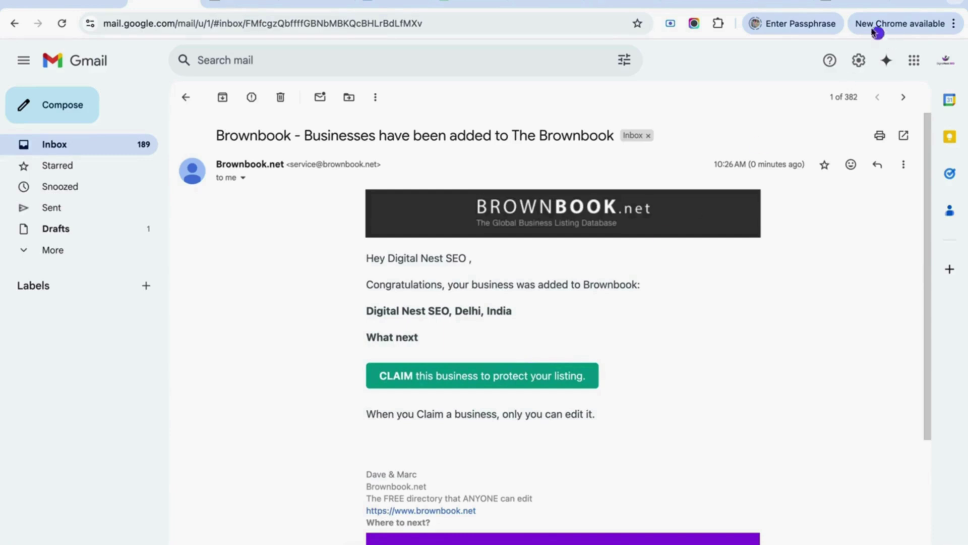
click(852, 5)
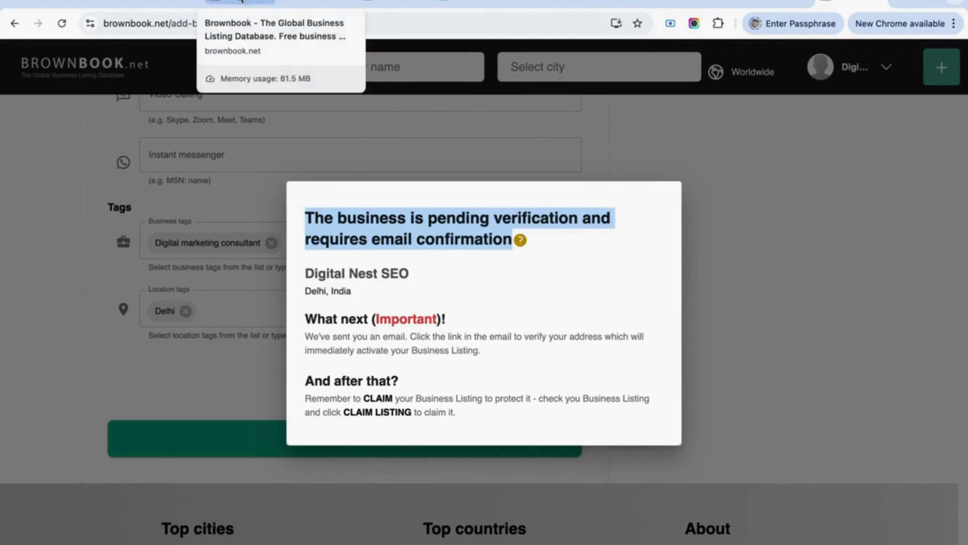
click(239, 3)
click(164, 4)
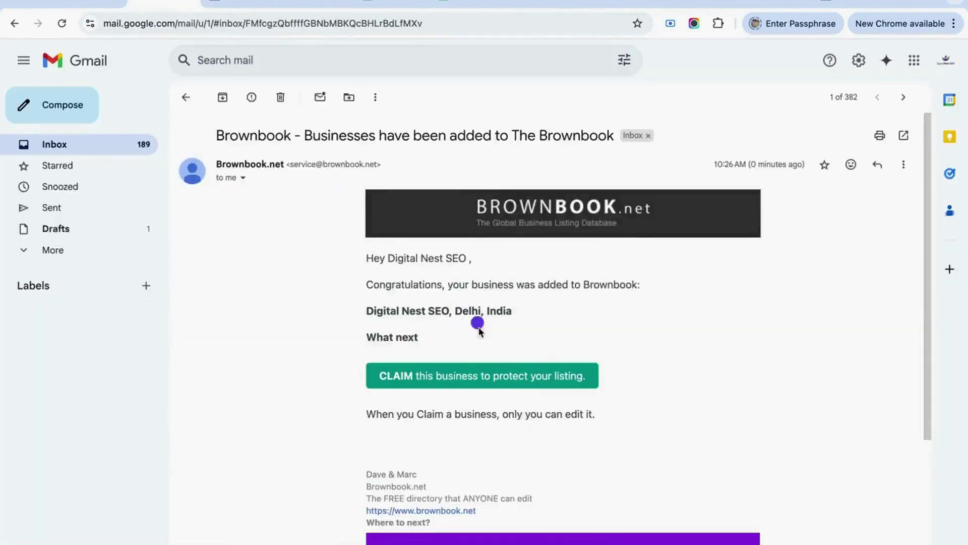
scroll(523, 380, down, 2)
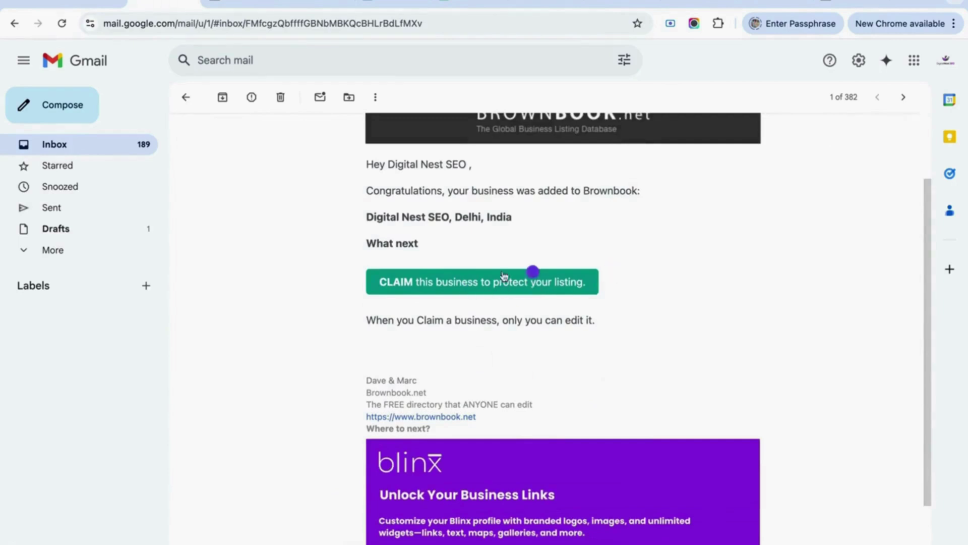
click(558, 290)
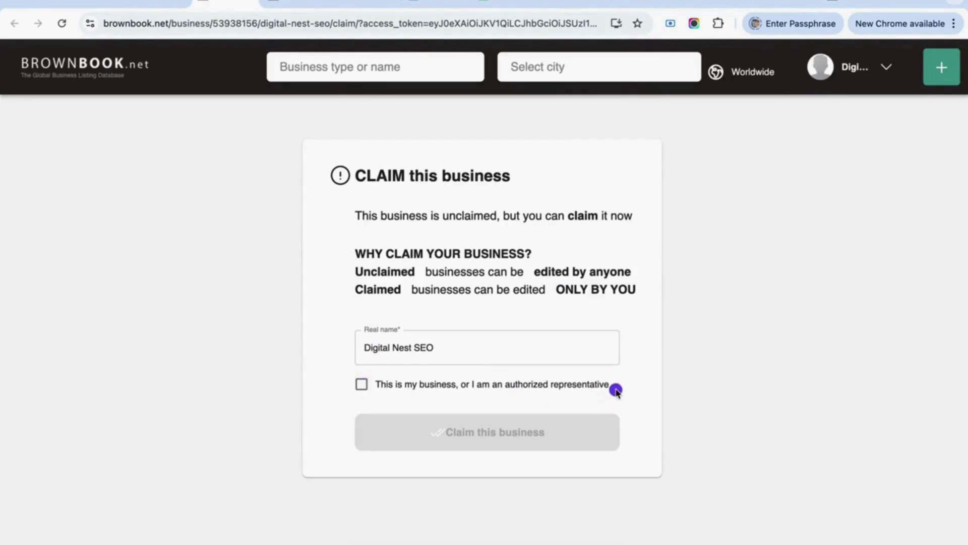
Step: Confirm being the owner or an authorized representative and claim the Digital Nest SEO business
click(362, 385)
click(478, 438)
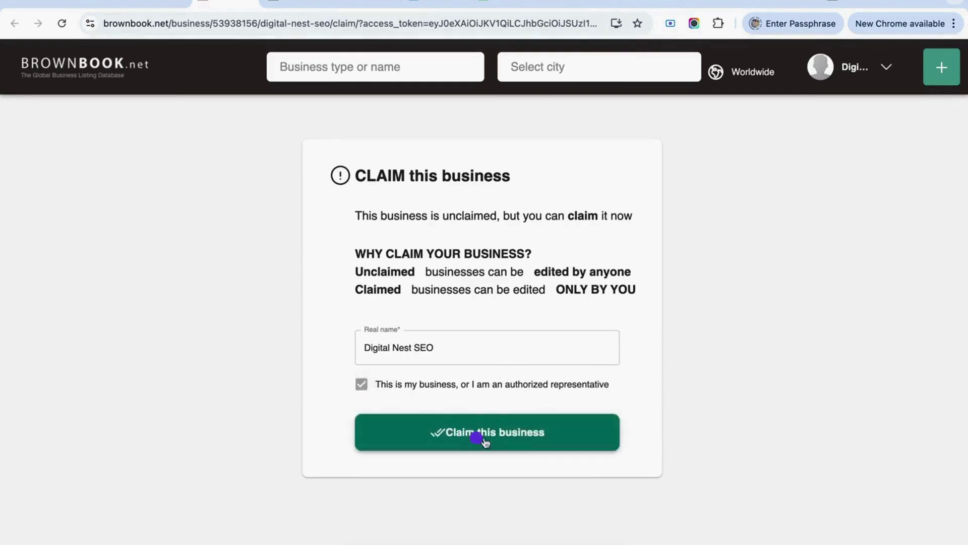
click(527, 439)
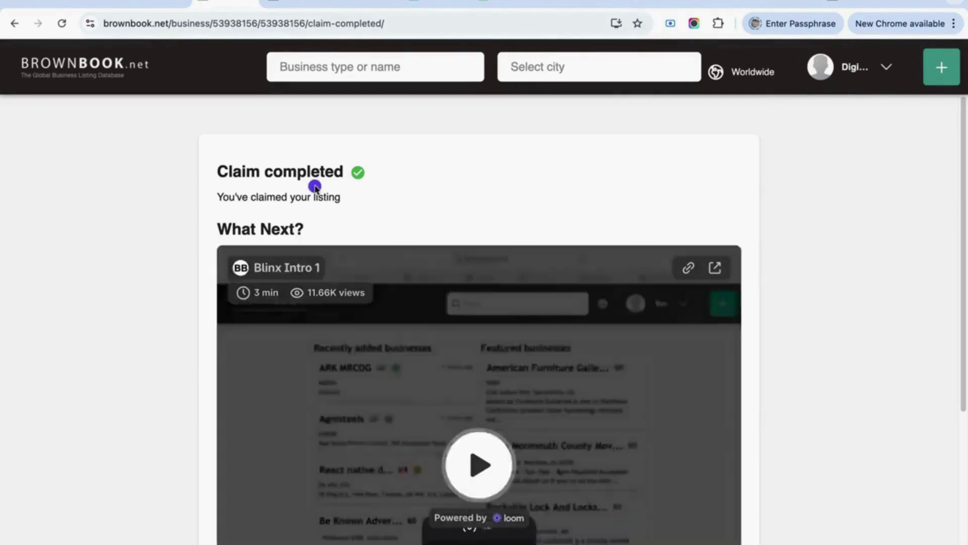
Step: Look over the claim completion page and start the free Blinx offer for the listing
drag(242, 169, 366, 188)
scroll(368, 188, down, 10)
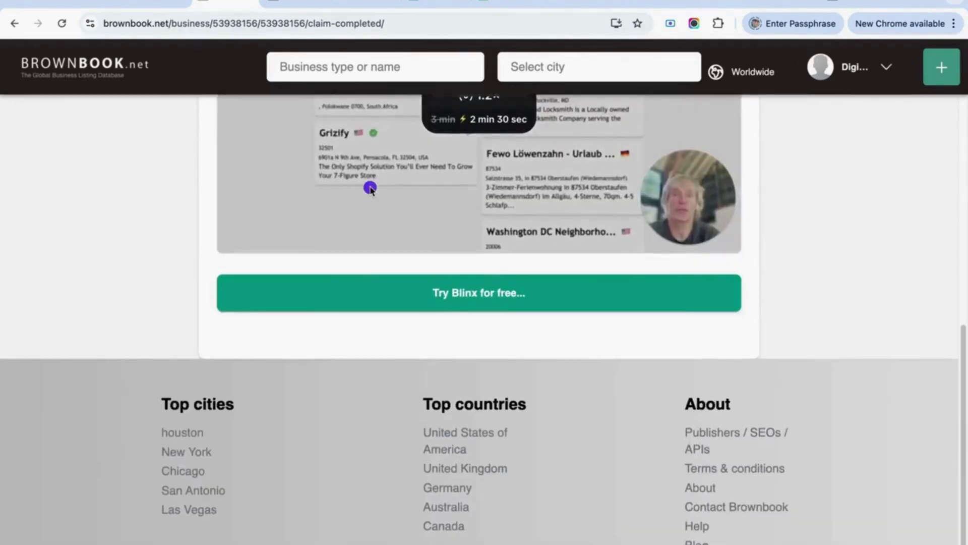
scroll(367, 188, up, 10)
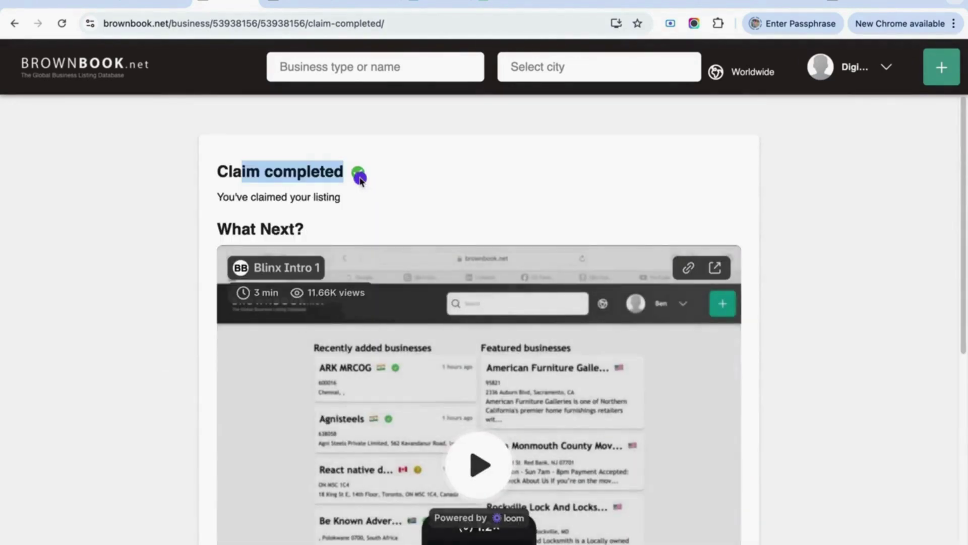
click(333, 174)
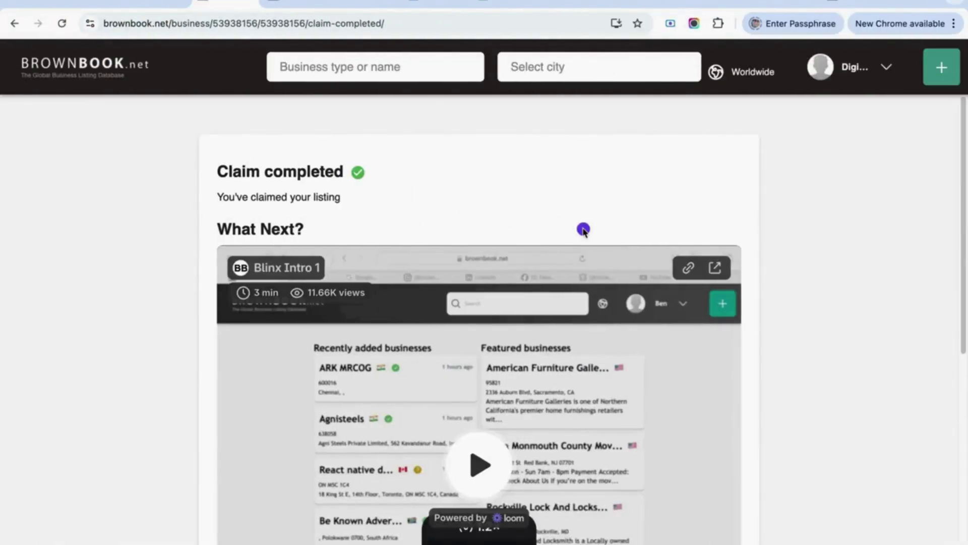
scroll(579, 227, down, 8)
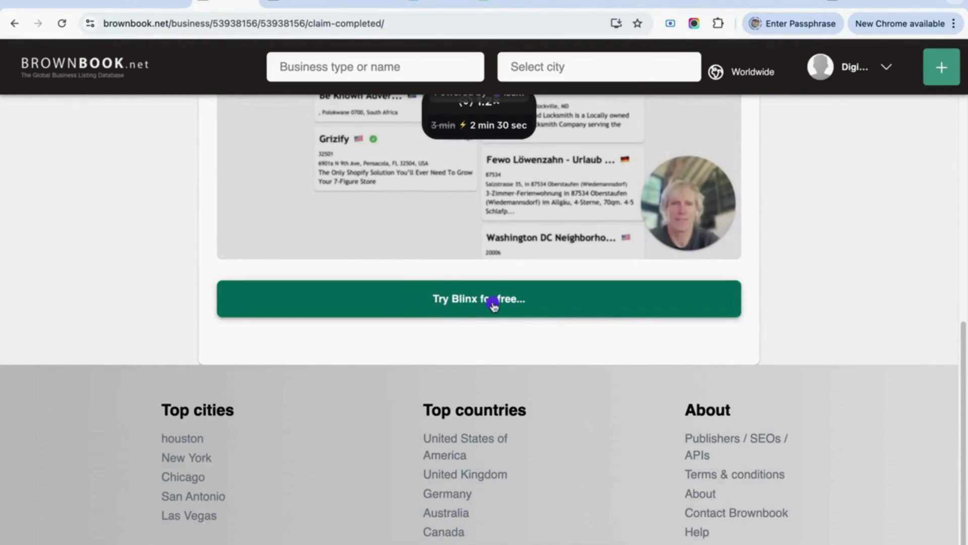
click(493, 304)
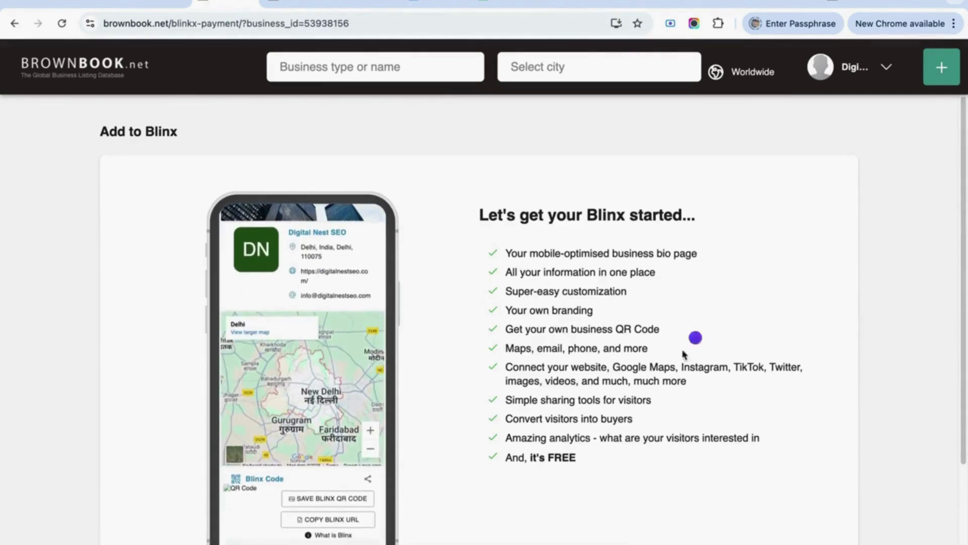
Step: Review the Blinx feature overview, proceed to the business's Blinx and open its page in a new tab
scroll(554, 206, down, 1)
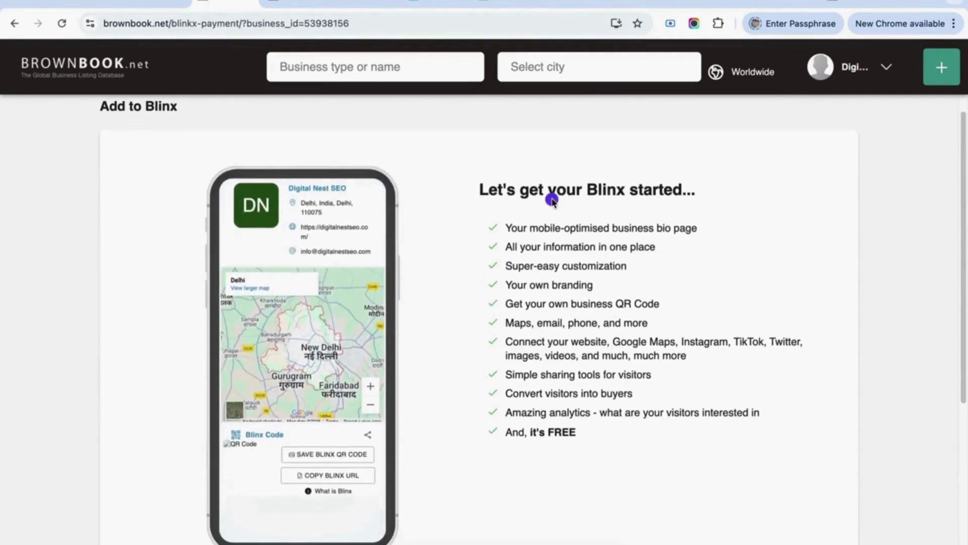
scroll(552, 198, down, 4)
scroll(289, 211, down, 2)
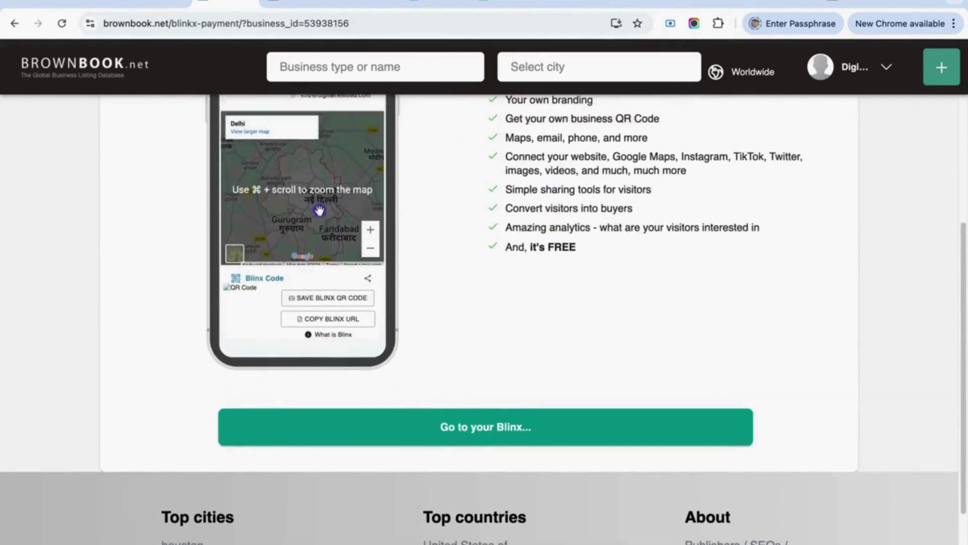
scroll(521, 426, up, 5)
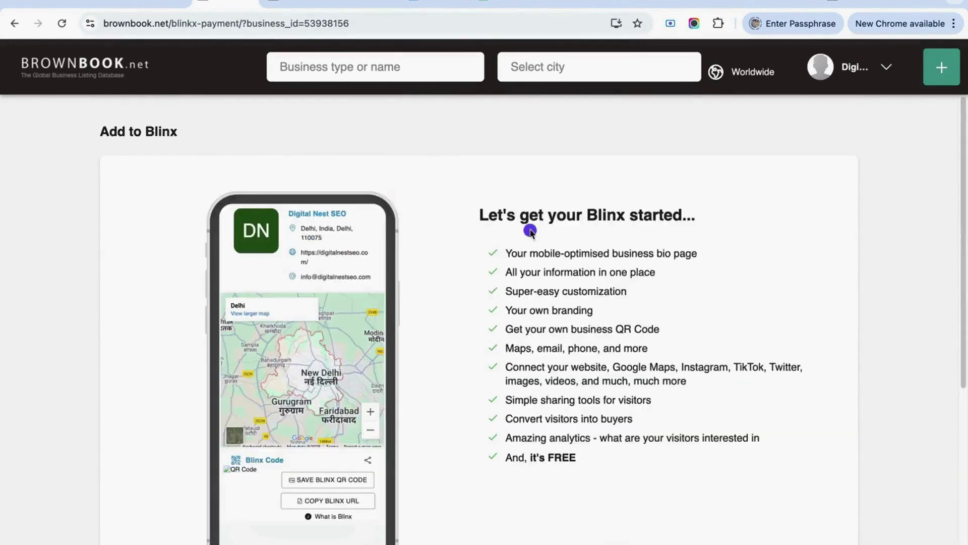
scroll(395, 210, down, 1)
scroll(454, 288, down, 6)
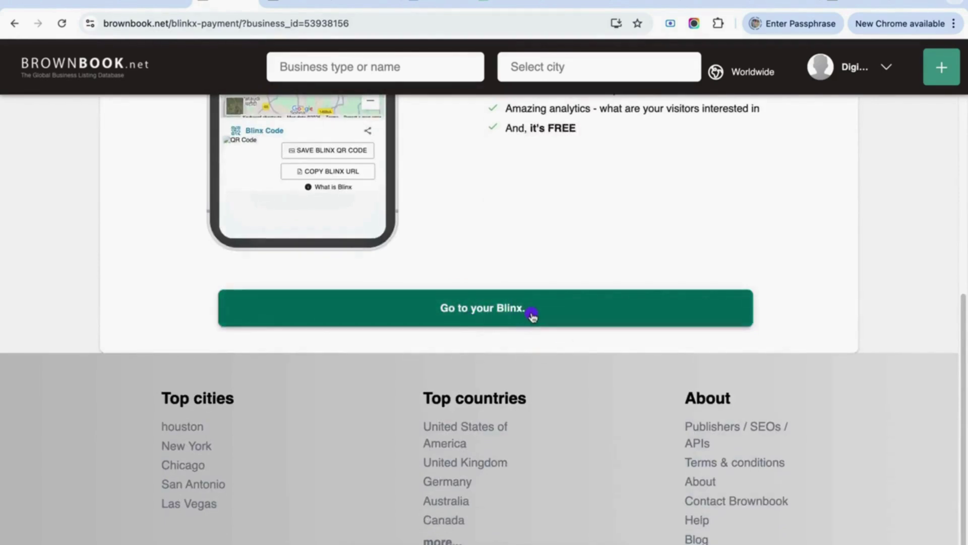
click(532, 314)
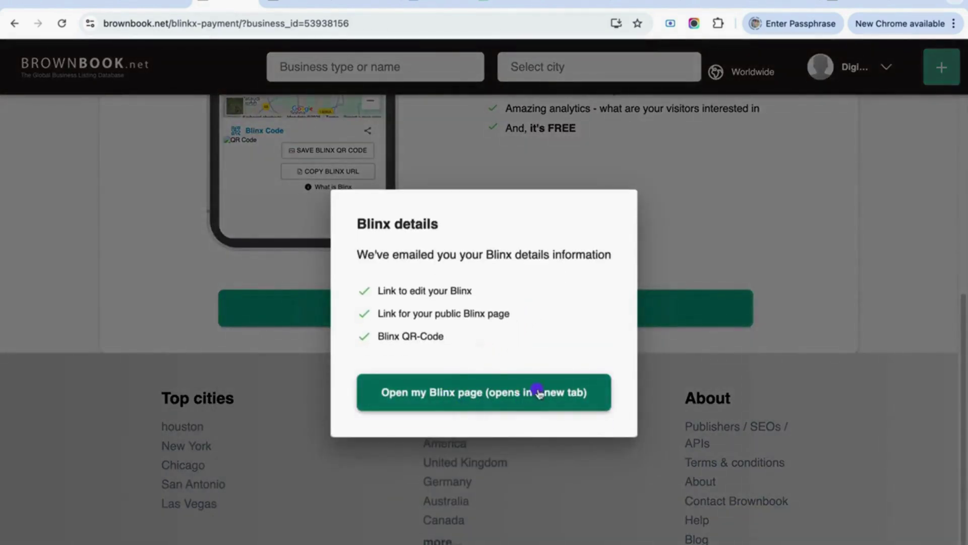
click(519, 394)
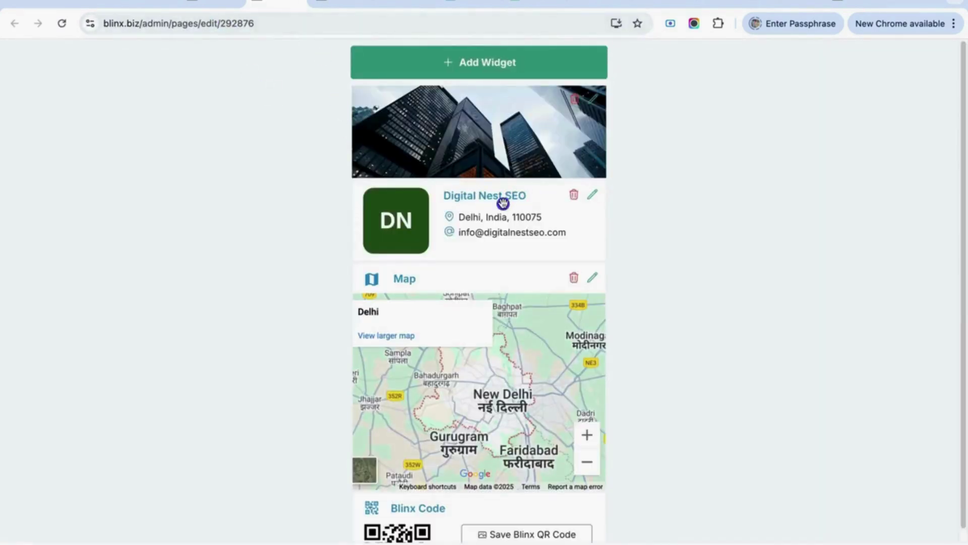
scroll(501, 208, down, 2)
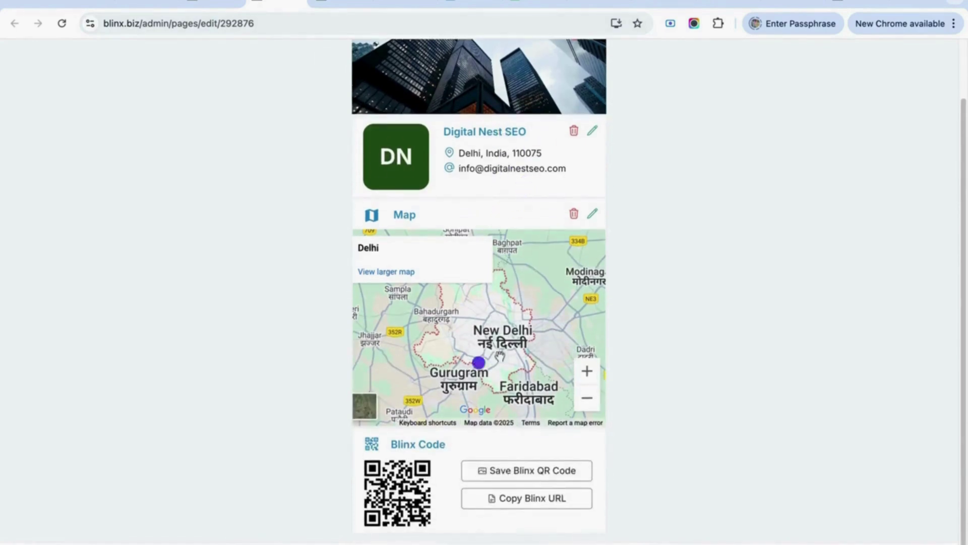
scroll(531, 146, up, 2)
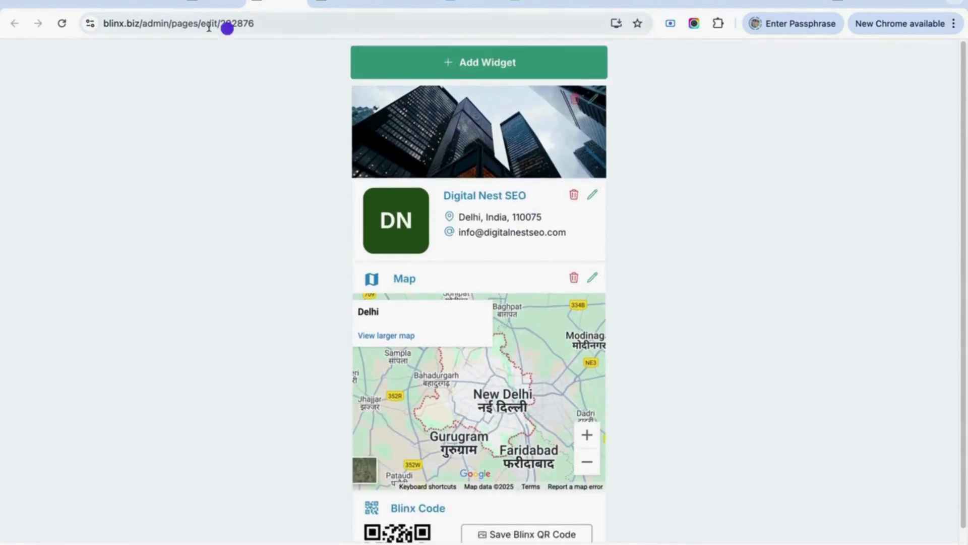
drag(144, 23, 64, 24)
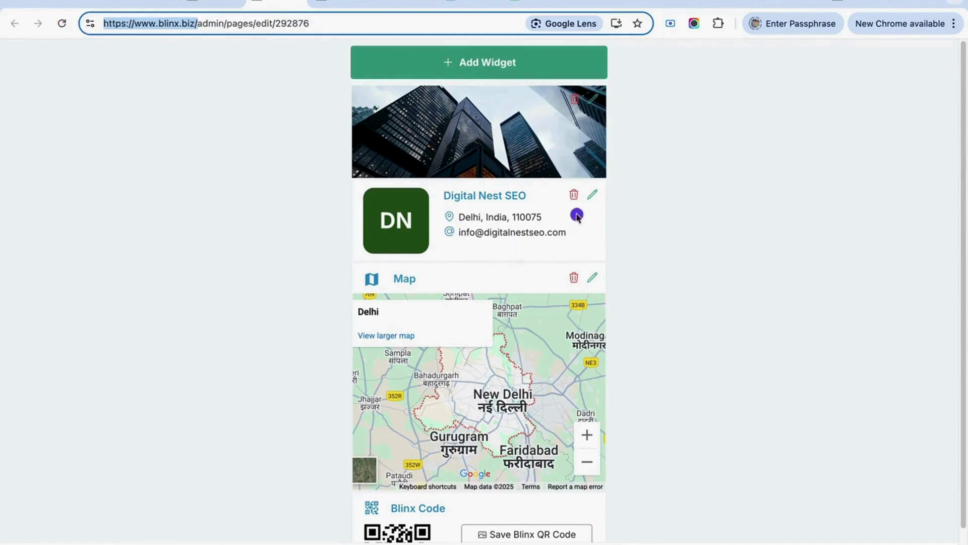
click(460, 216)
drag(459, 216, 463, 236)
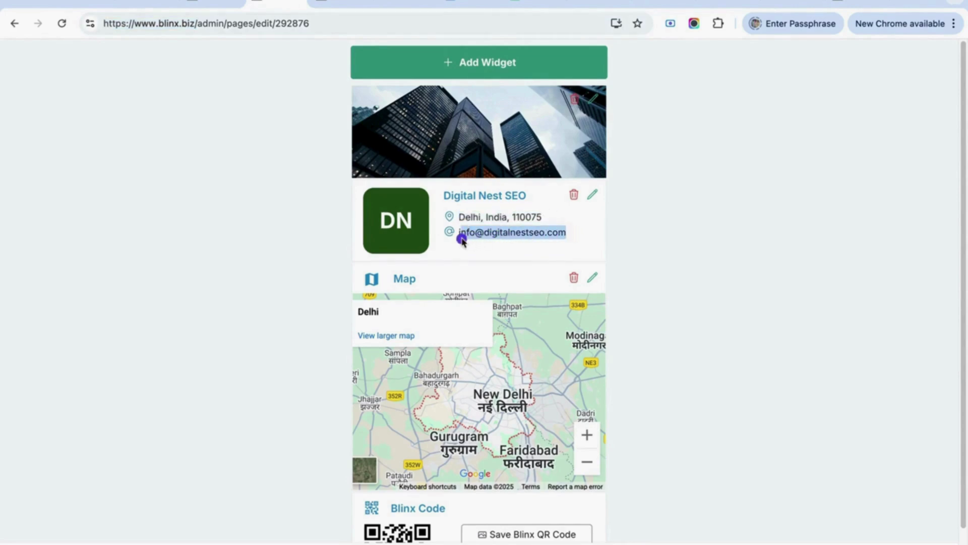
Step: Upload Logo.jpg from the Digital Nest SEO folder as the logo of the Blinx page's business card
click(597, 195)
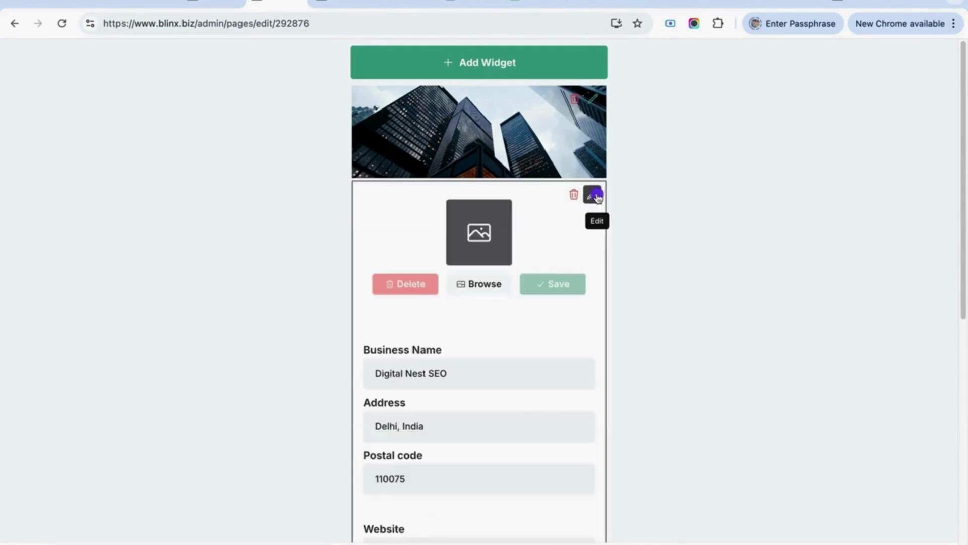
click(479, 290)
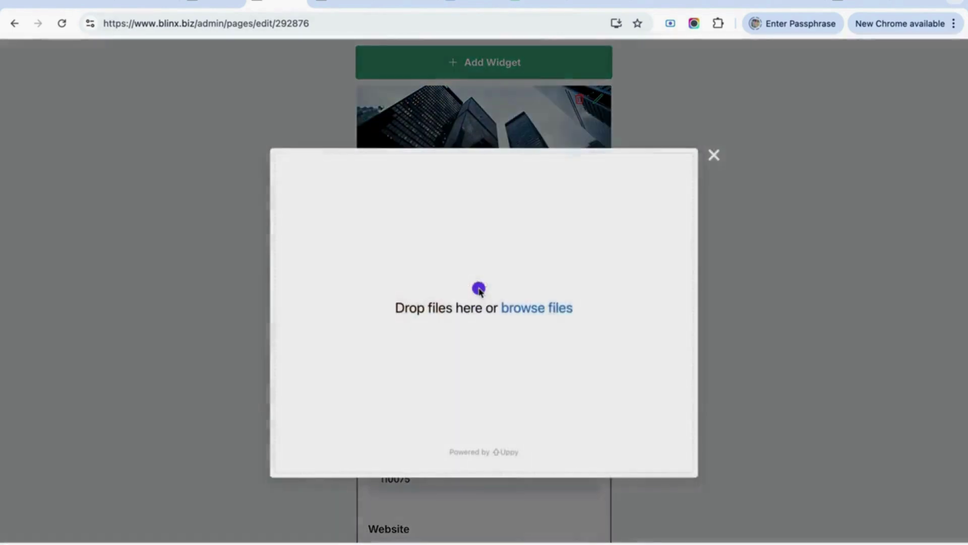
click(557, 313)
scroll(559, 307, down, 8)
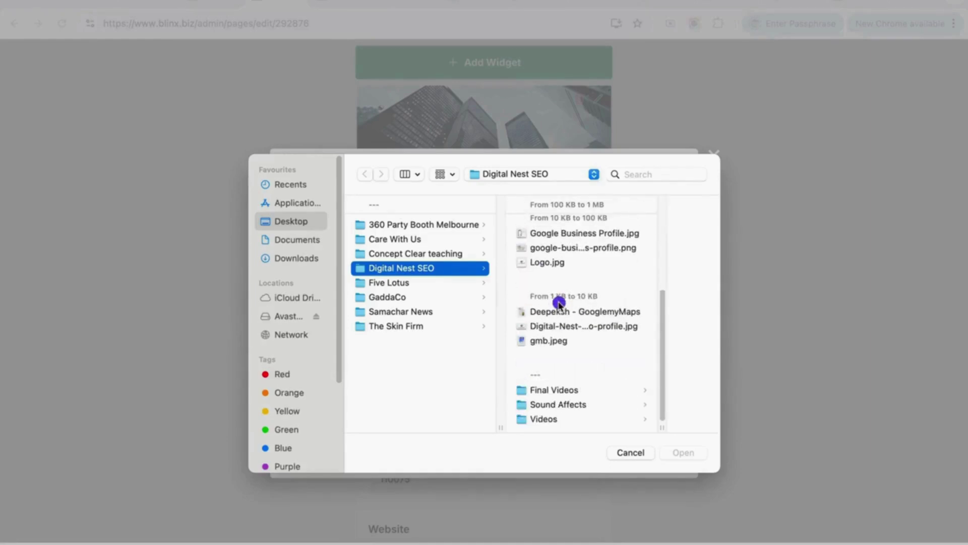
click(550, 263)
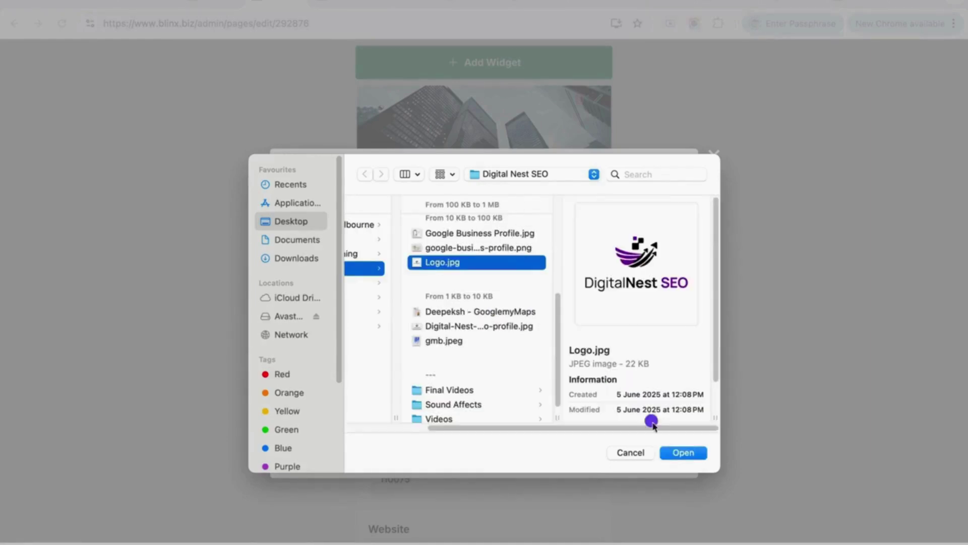
click(676, 450)
click(315, 465)
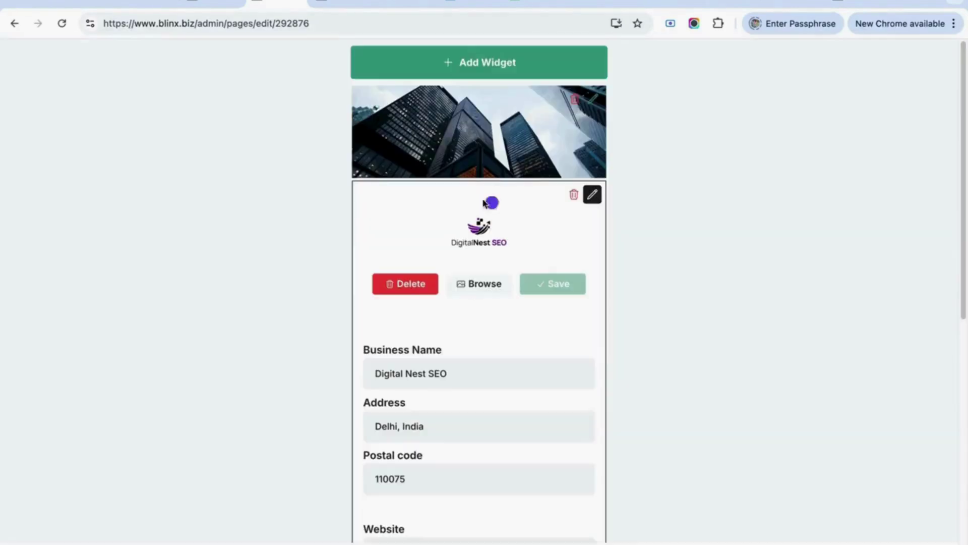
scroll(476, 242, down, 5)
click(389, 157)
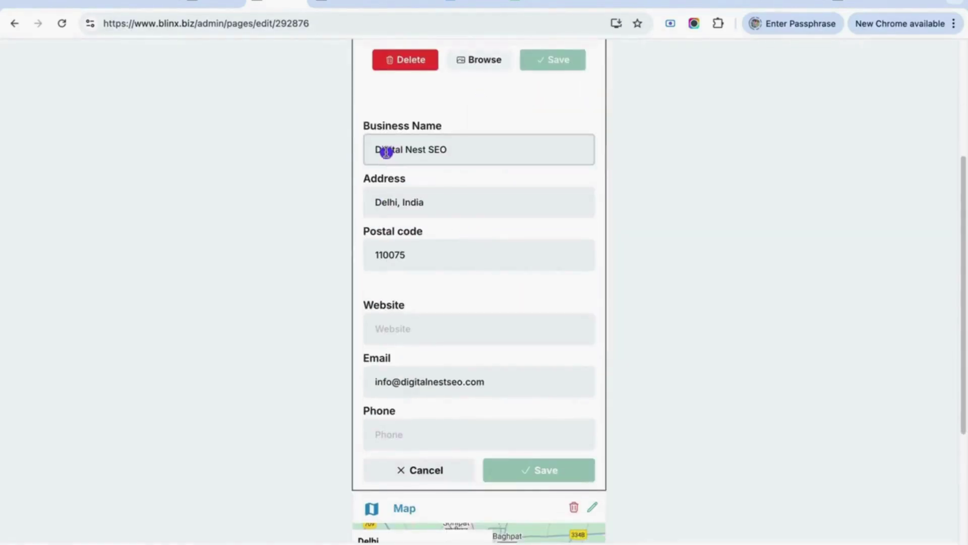
click(372, 203)
click(400, 264)
click(387, 325)
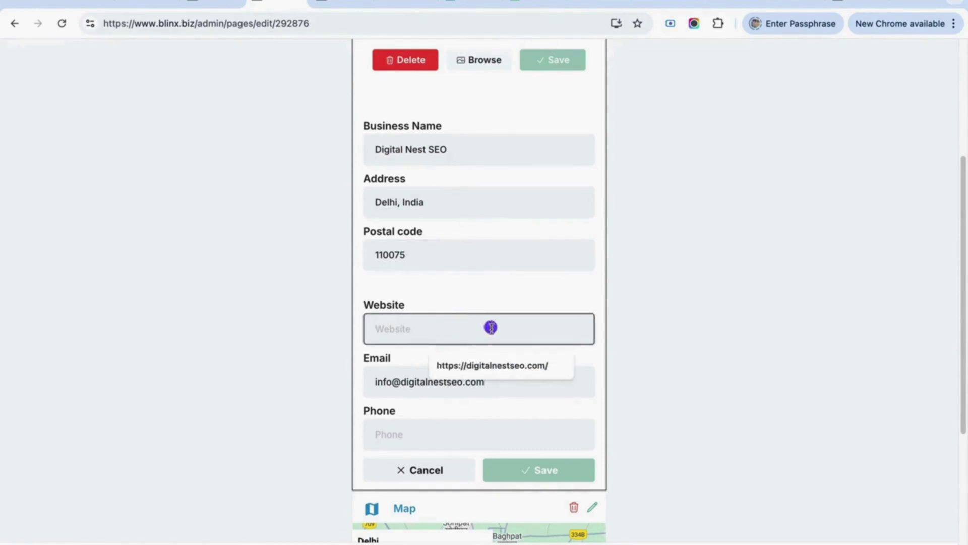
click(504, 364)
scroll(434, 227, down, 5)
click(434, 181)
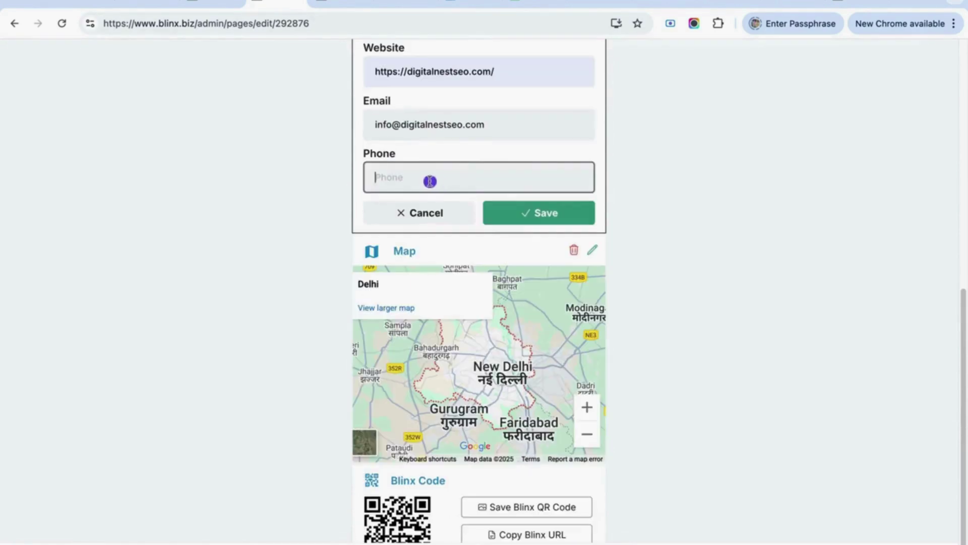
click(545, 213)
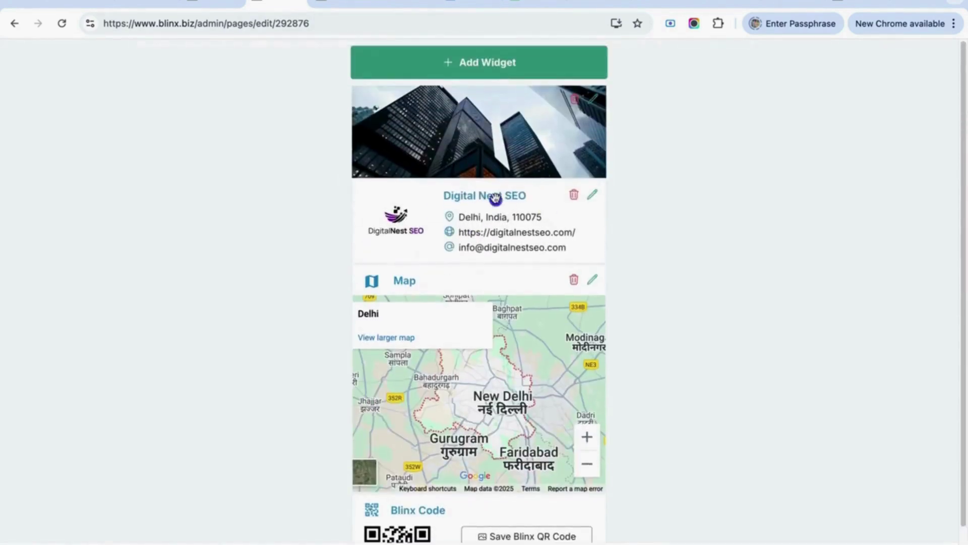
Step: Check the website link on the saved business card and copy the Blinx page's URL
drag(585, 236, 469, 232)
scroll(479, 231, down, 1)
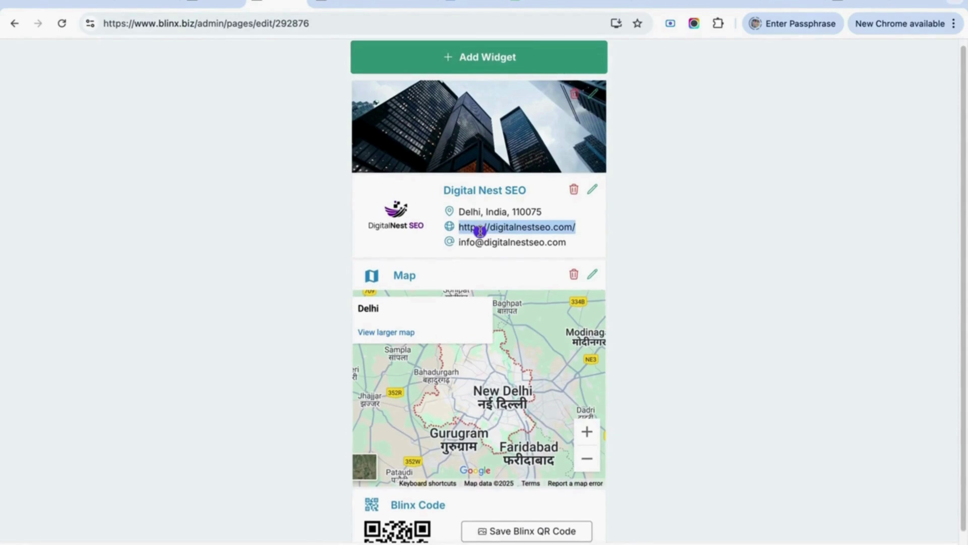
click(479, 230)
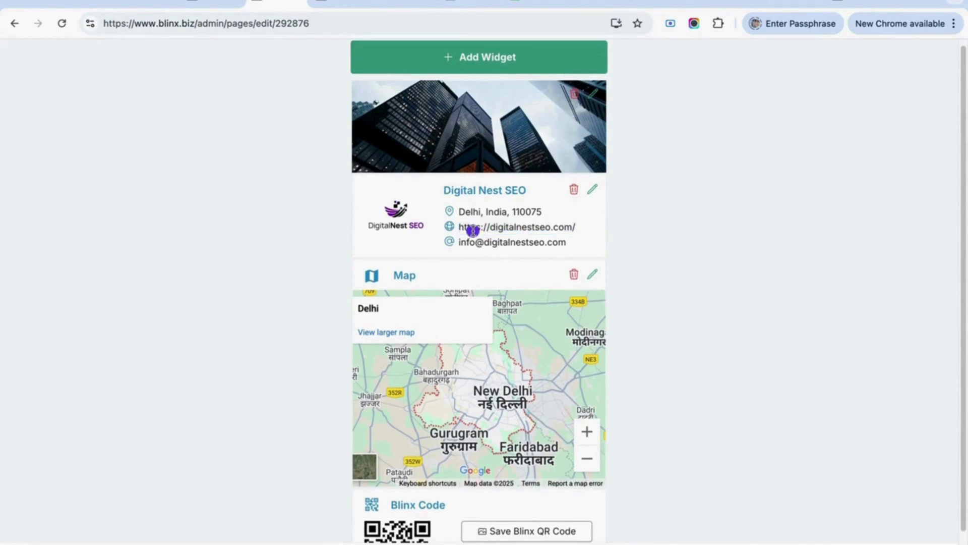
scroll(472, 231, down, 3)
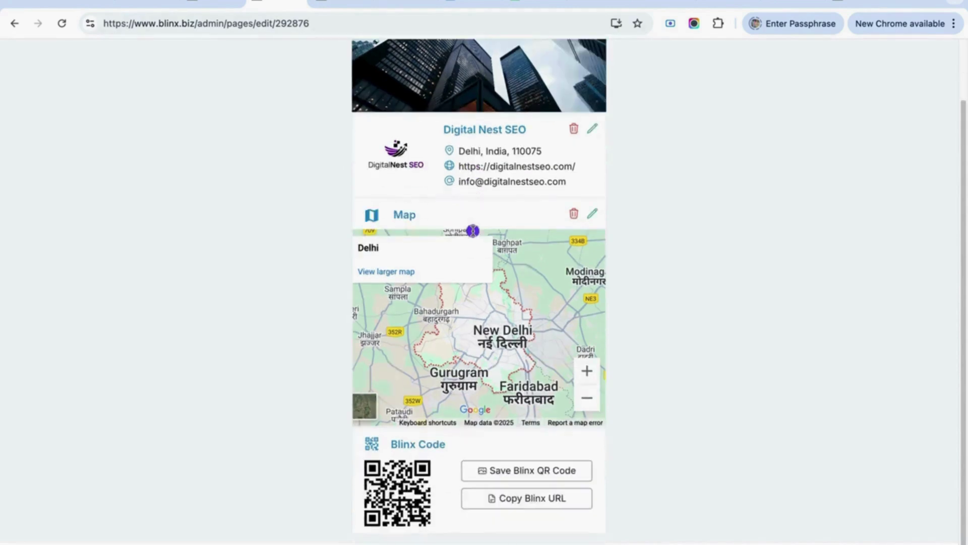
click(572, 505)
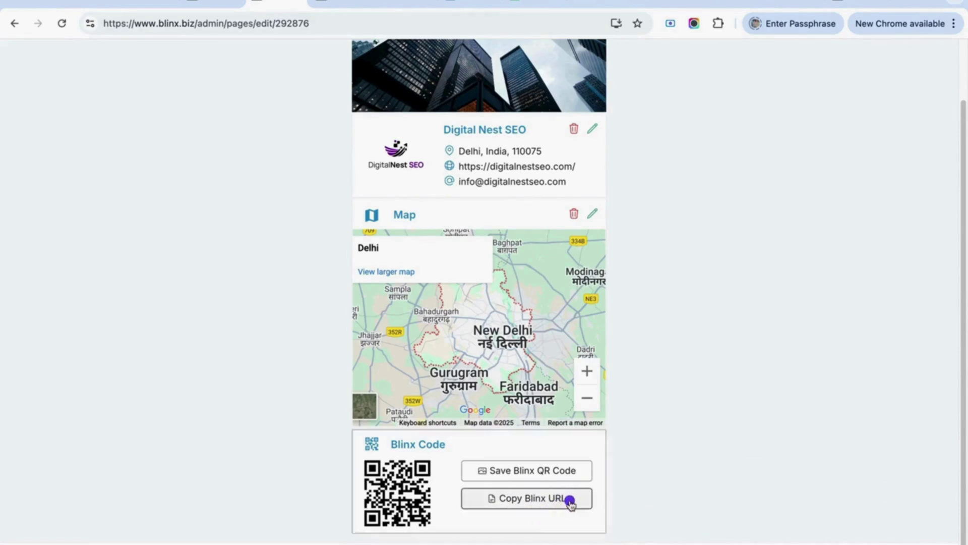
key(ctrl+t)
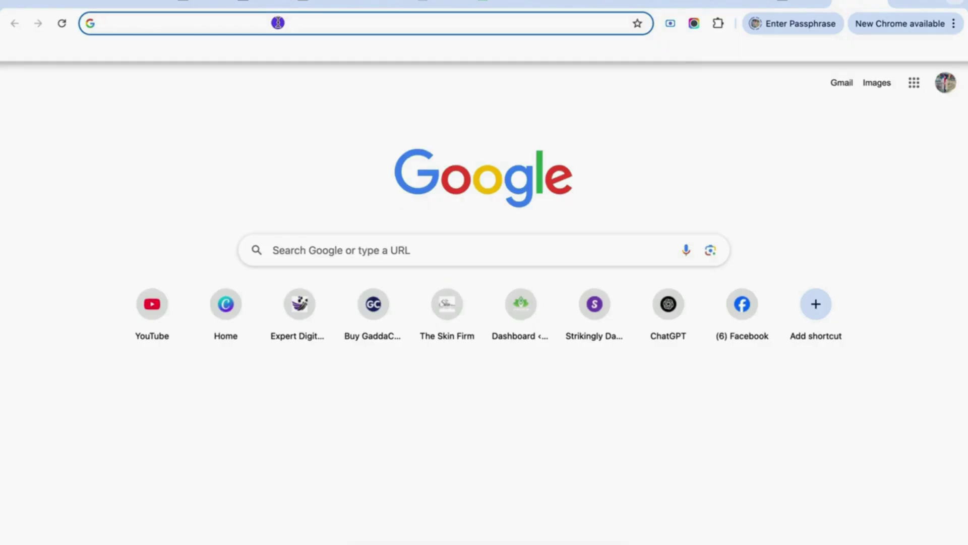
right_click(278, 23)
click(305, 102)
drag(206, 27, 331, 24)
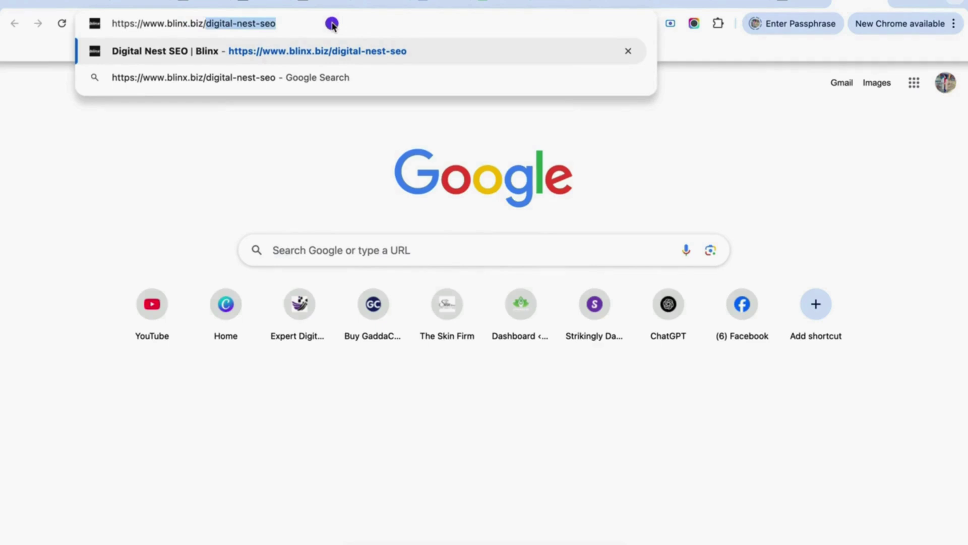
key(Return)
click(332, 23)
key(super+c)
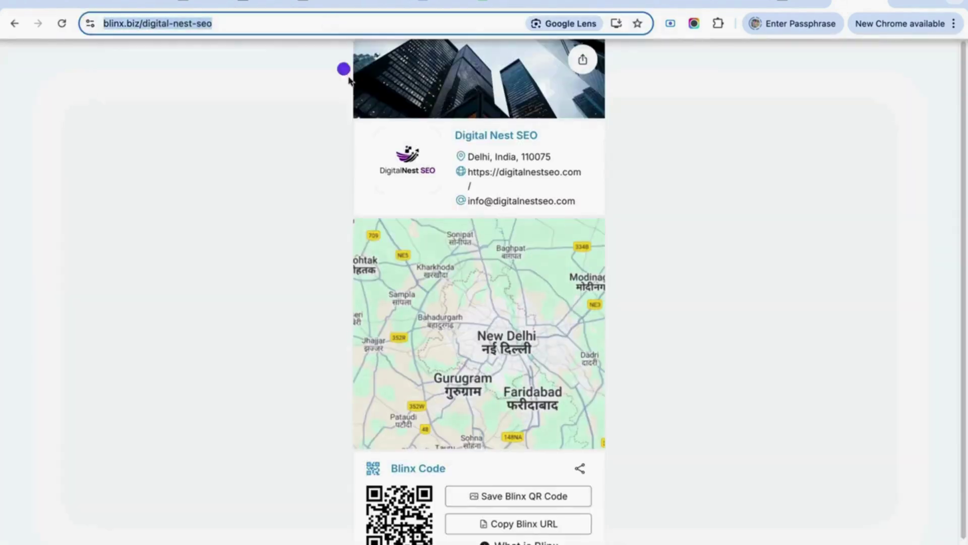
scroll(566, 201, down, 2)
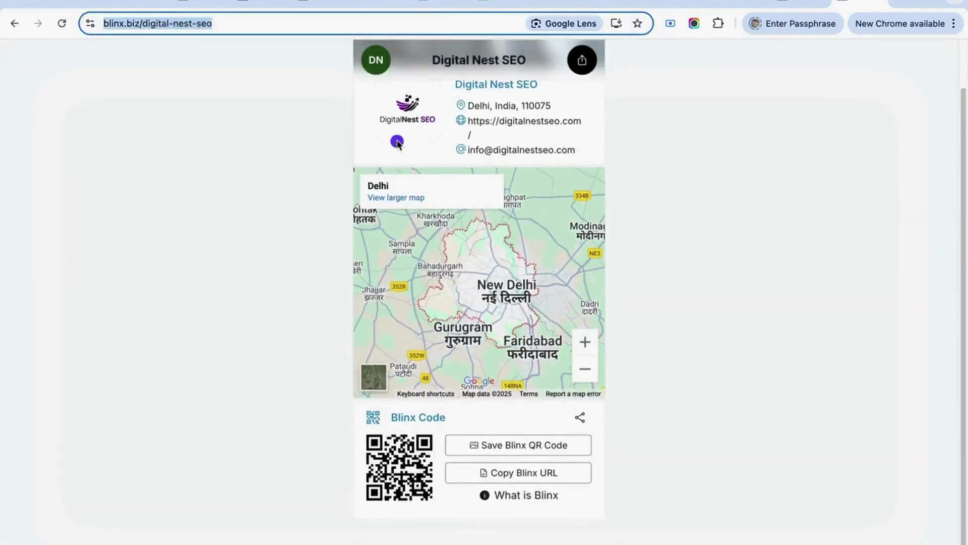
scroll(397, 143, up, 2)
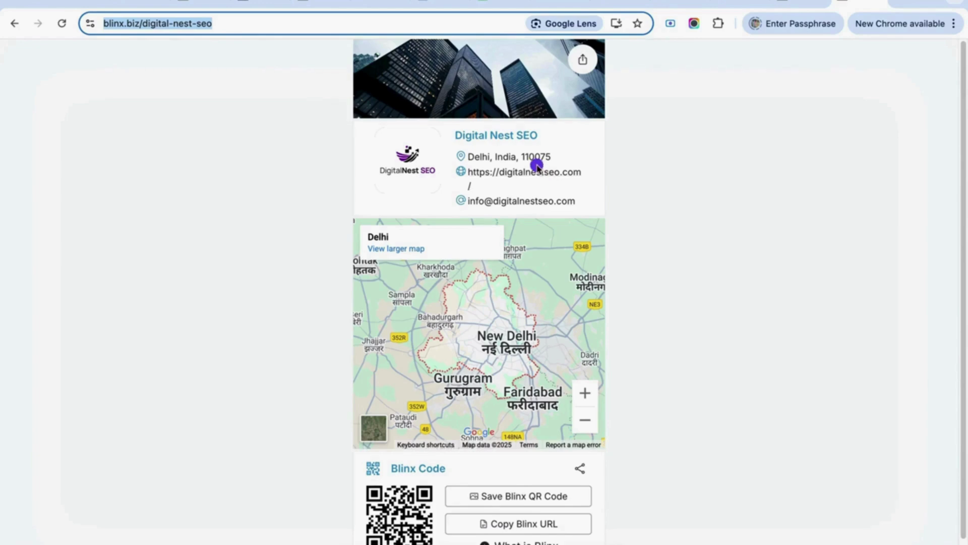
click(956, 24)
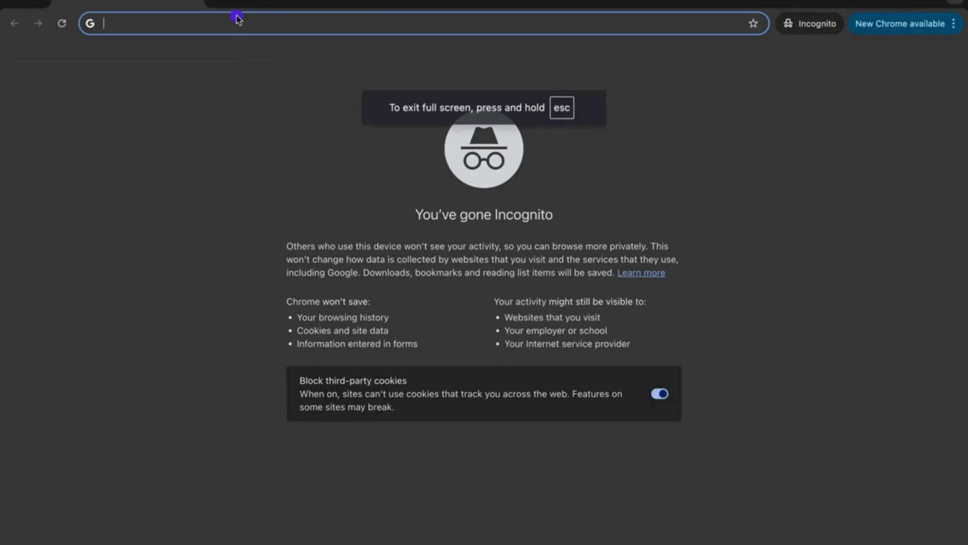
key(super+v)
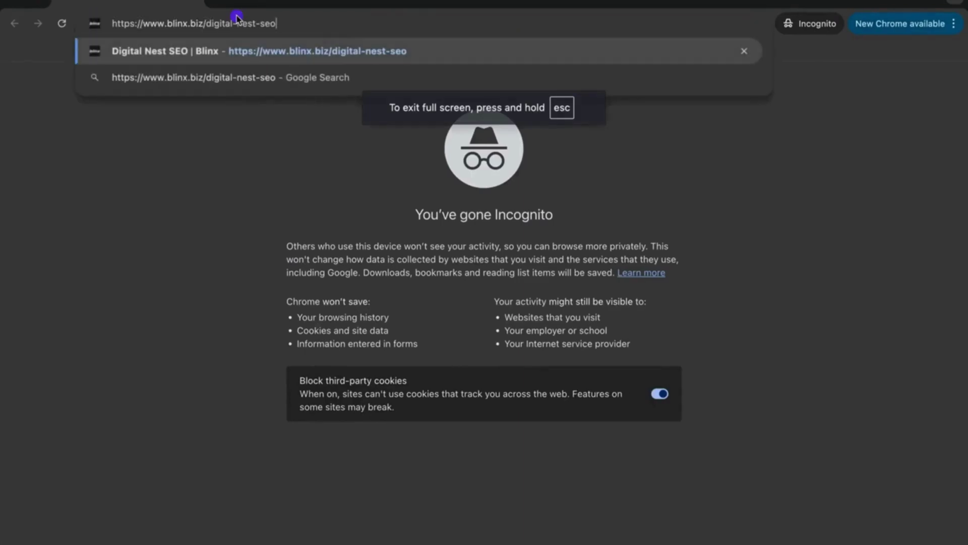
key(Return)
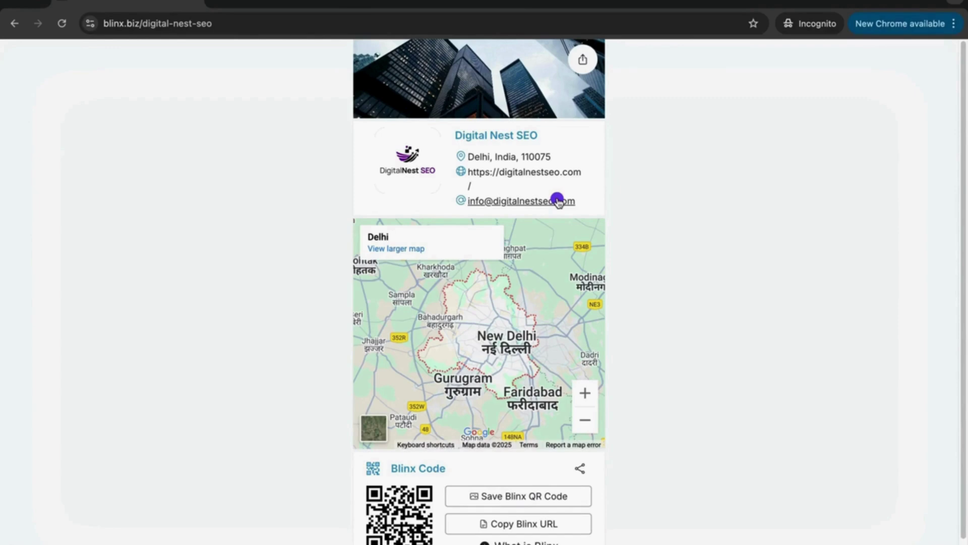
Step: Inspect the website link on the public Blinx page and examine its anchor element's attributes in the page's HTML
right_click(548, 174)
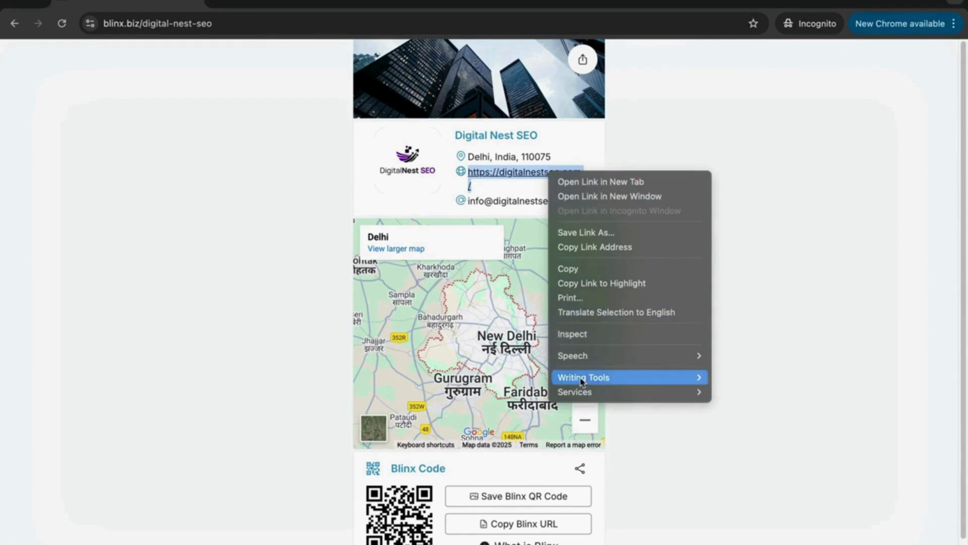
click(586, 334)
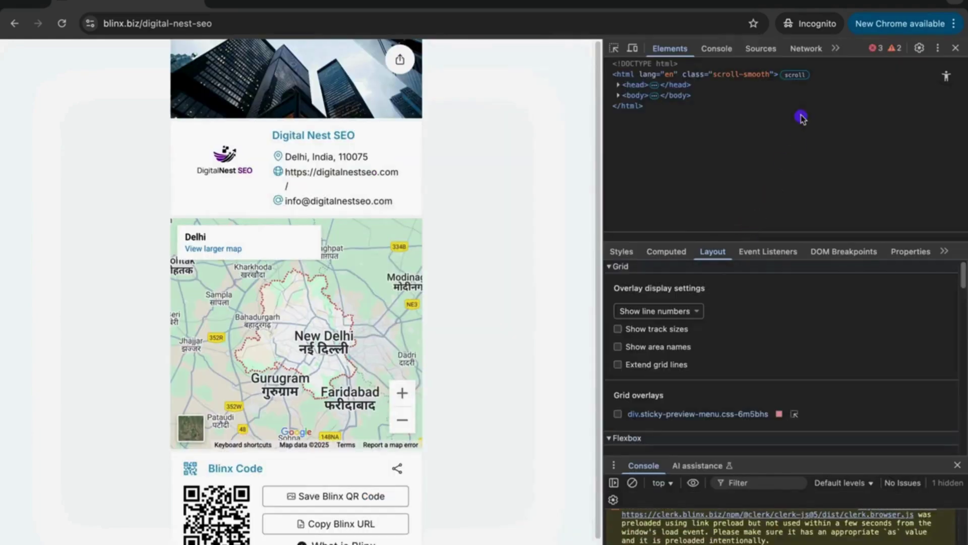
click(616, 49)
click(340, 174)
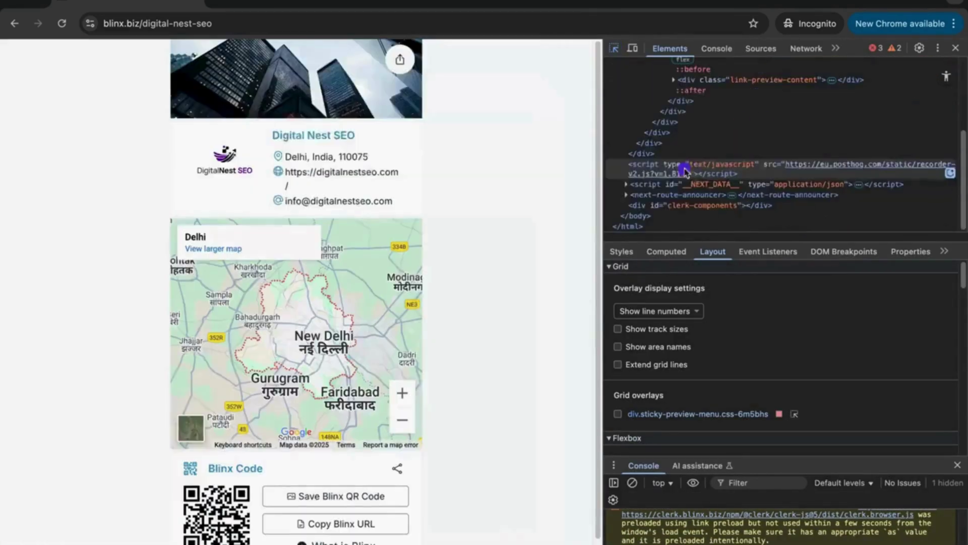
click(310, 182)
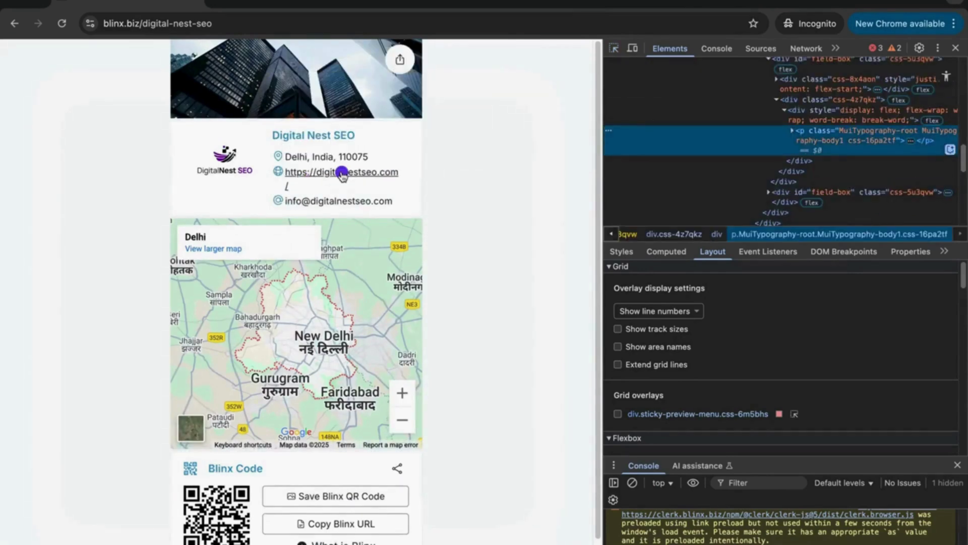
click(614, 48)
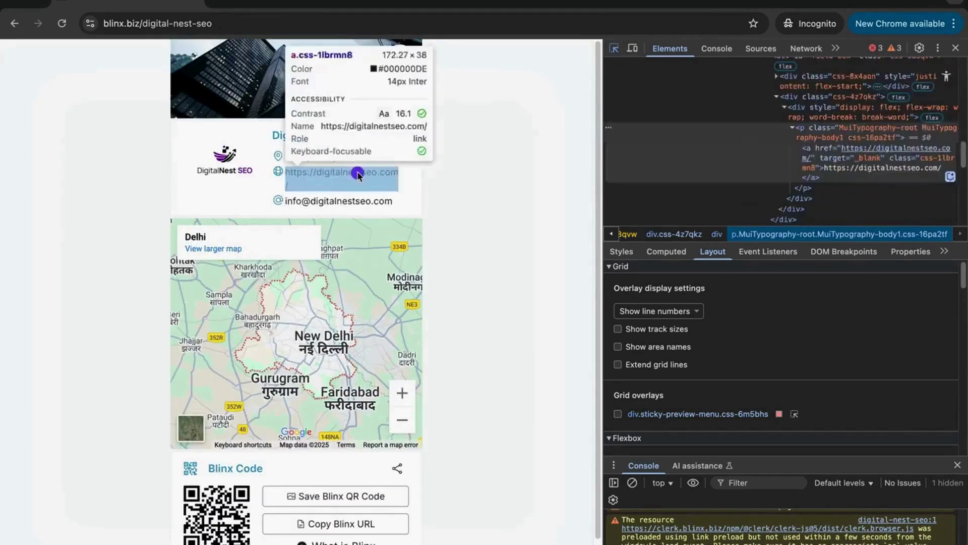
click(360, 174)
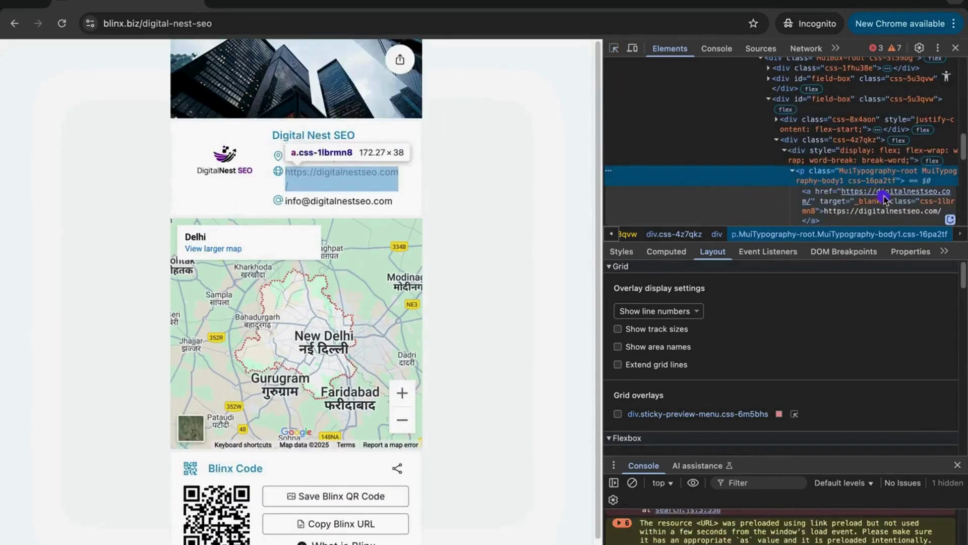
click(906, 214)
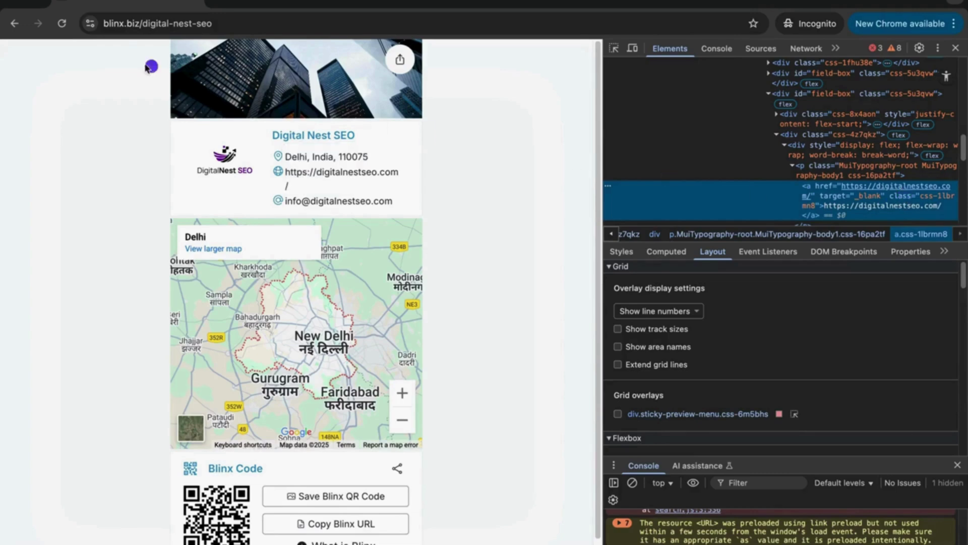
Step: Switch back to the regular browser window and review the Blinx Pro upgrade offer on Brownbook
click(13, 3)
click(307, 5)
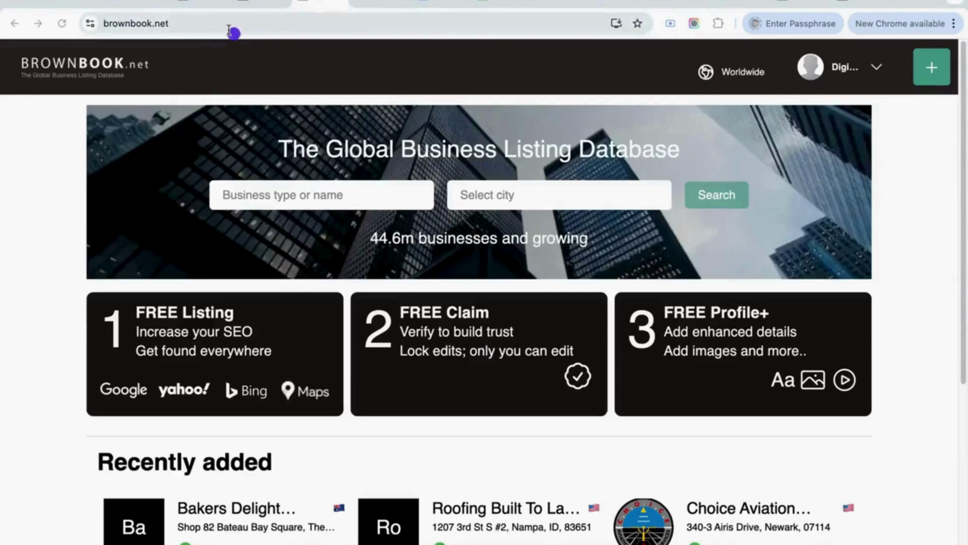
click(187, 3)
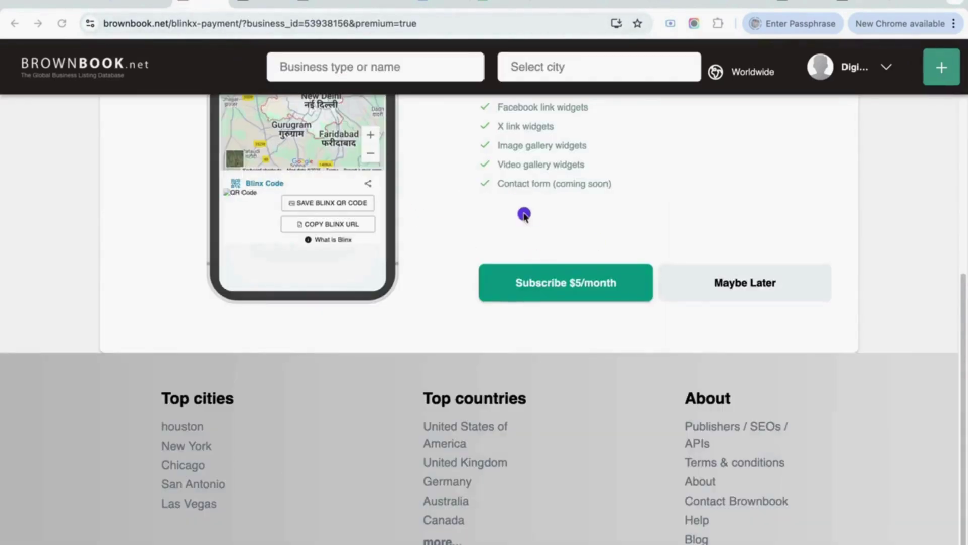
scroll(524, 214, up, 5)
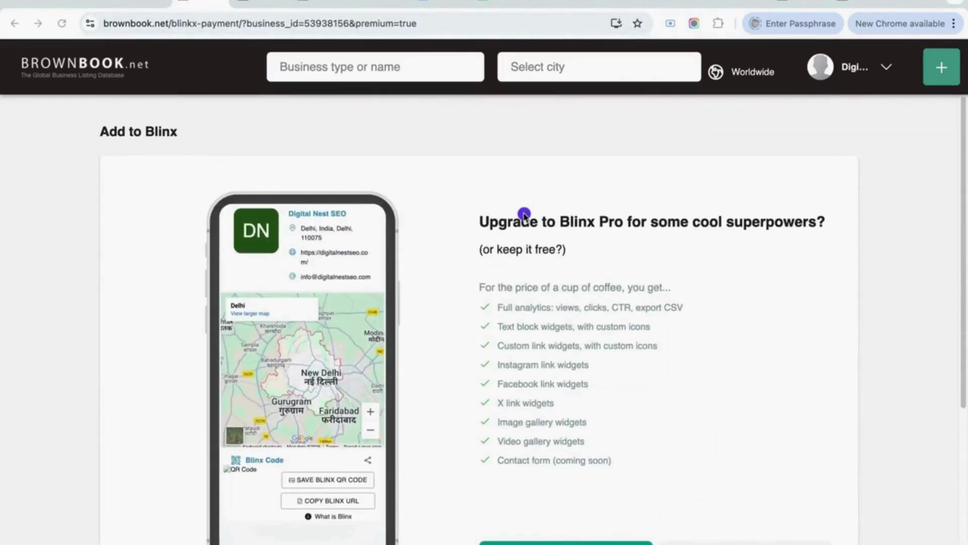
scroll(524, 215, down, 4)
scroll(523, 214, up, 4)
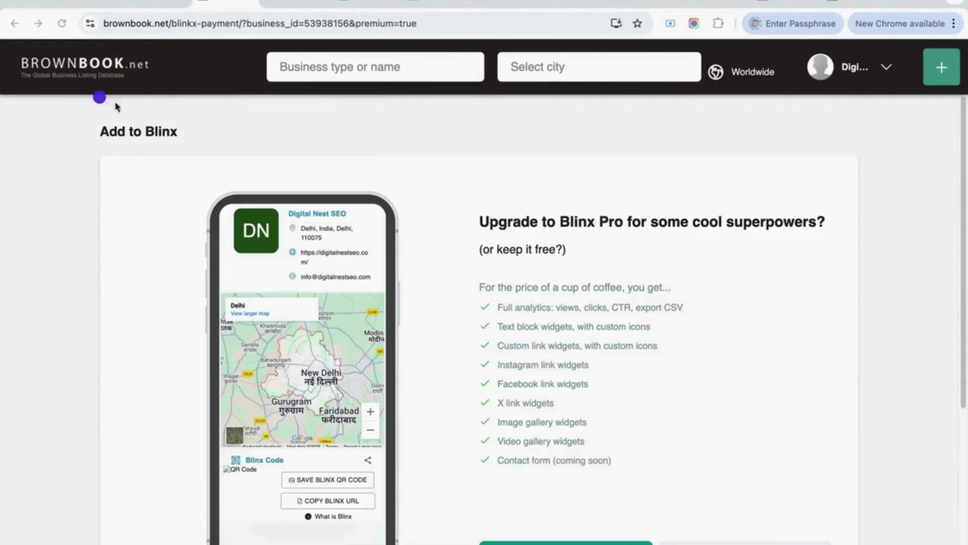
Step: Decline the Blinx Pro upgrade and open the Digital Nest SEO listing from the account's businesses
scroll(599, 207, down, 5)
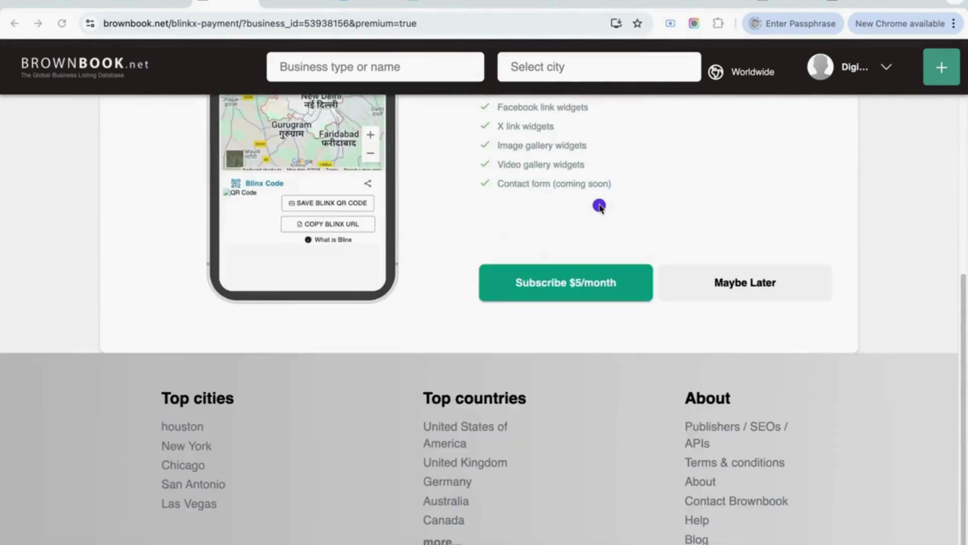
click(764, 281)
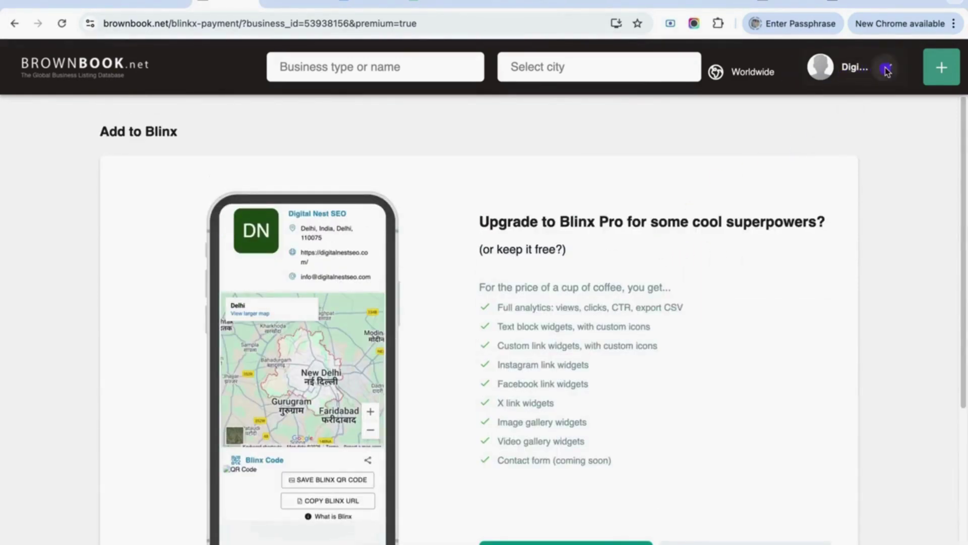
click(886, 71)
click(875, 127)
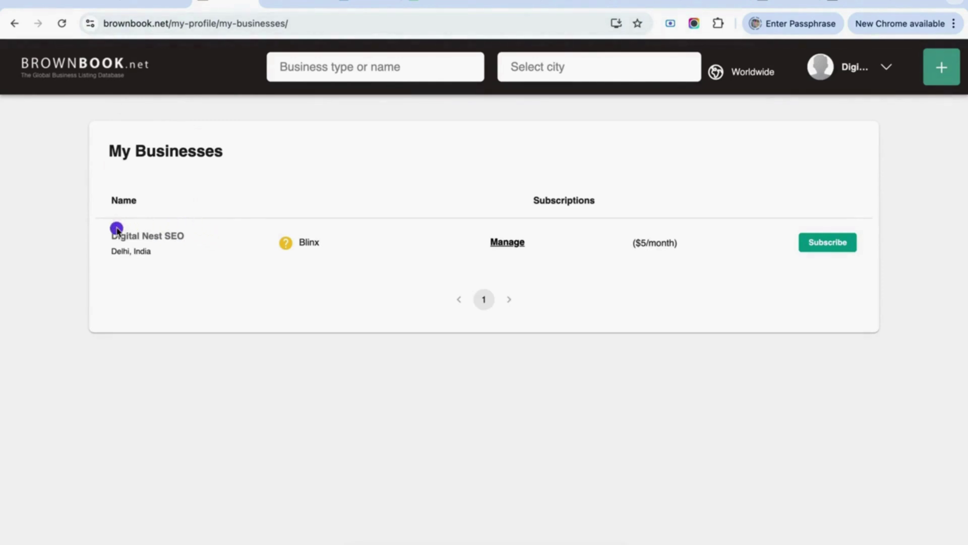
click(149, 236)
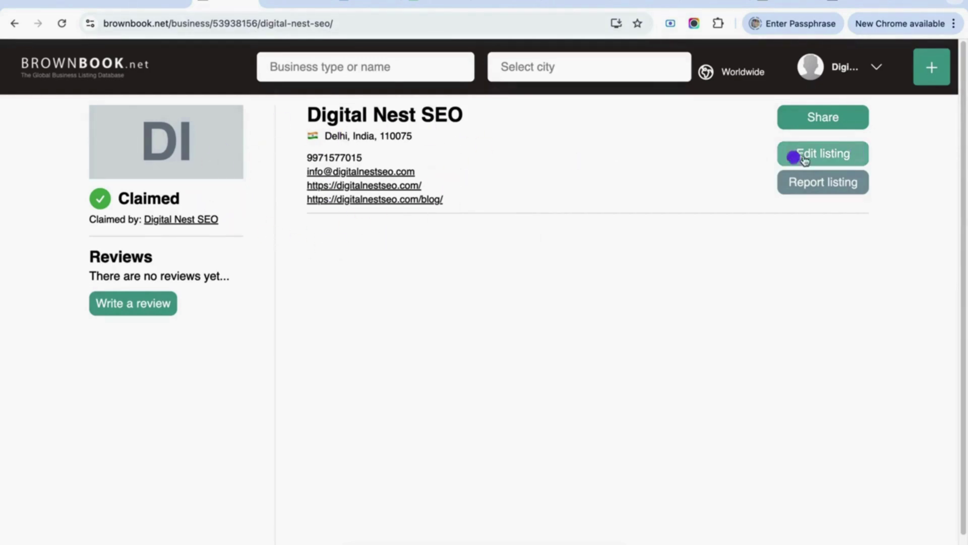
Step: Open the Digital Nest SEO listing for editing and look over its additional info, media and business details sections
click(823, 158)
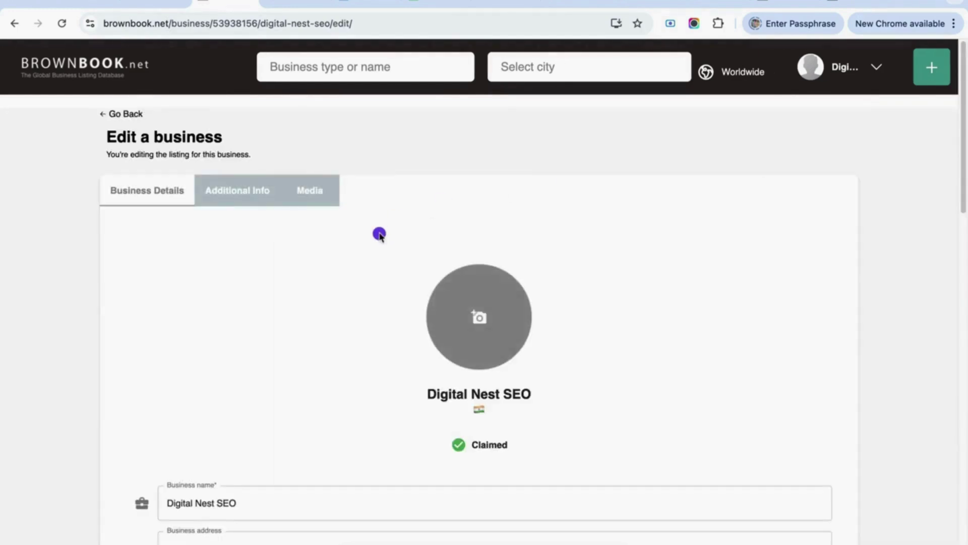
click(235, 190)
scroll(281, 273, down, 1)
scroll(280, 273, down, 9)
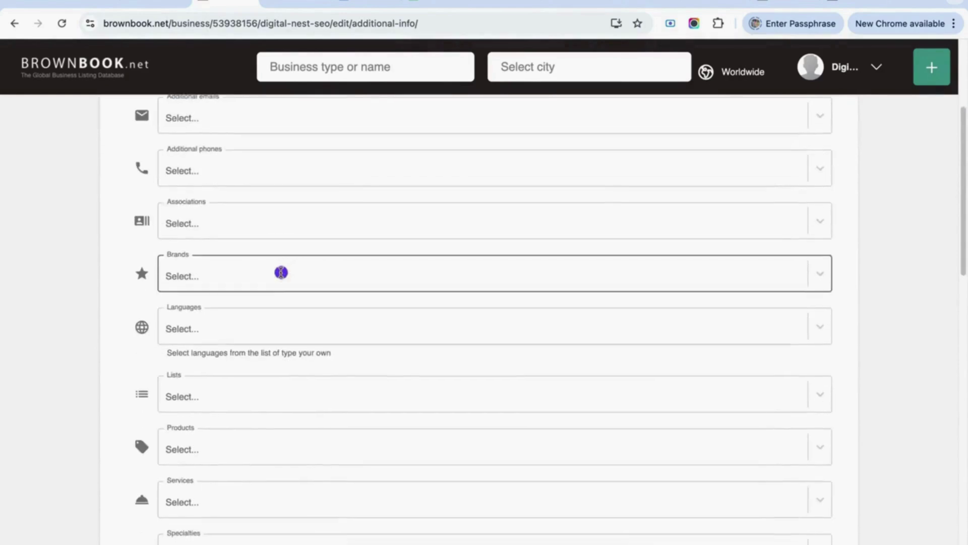
scroll(280, 272, up, 10)
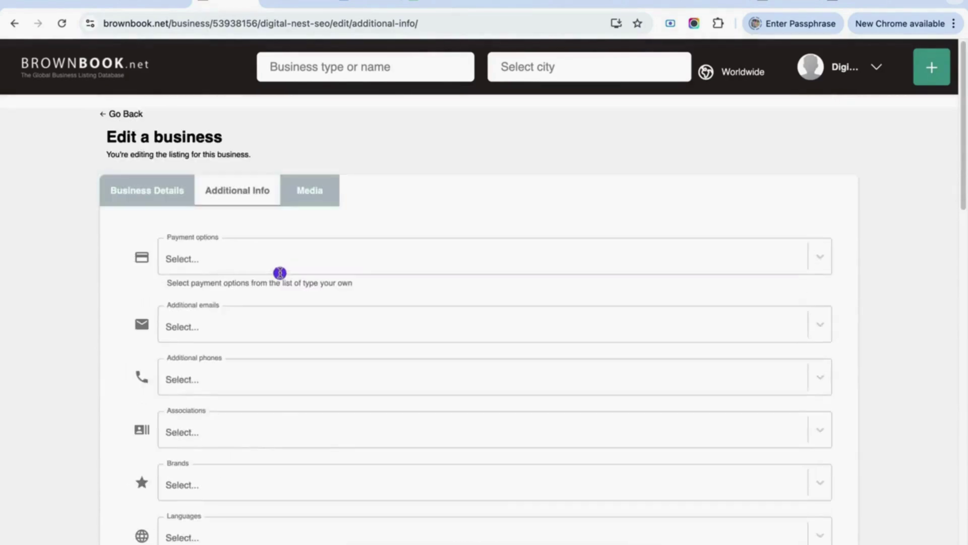
click(318, 194)
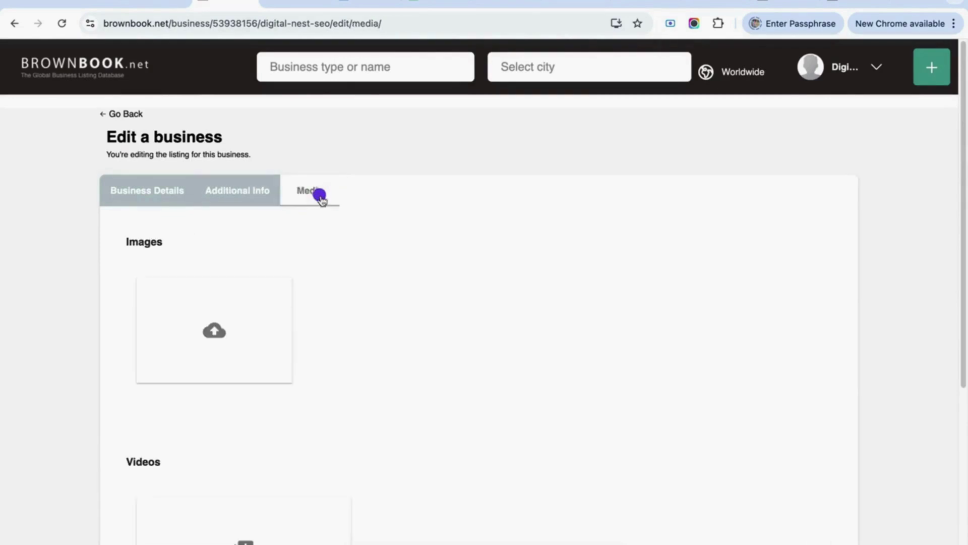
scroll(241, 272, down, 4)
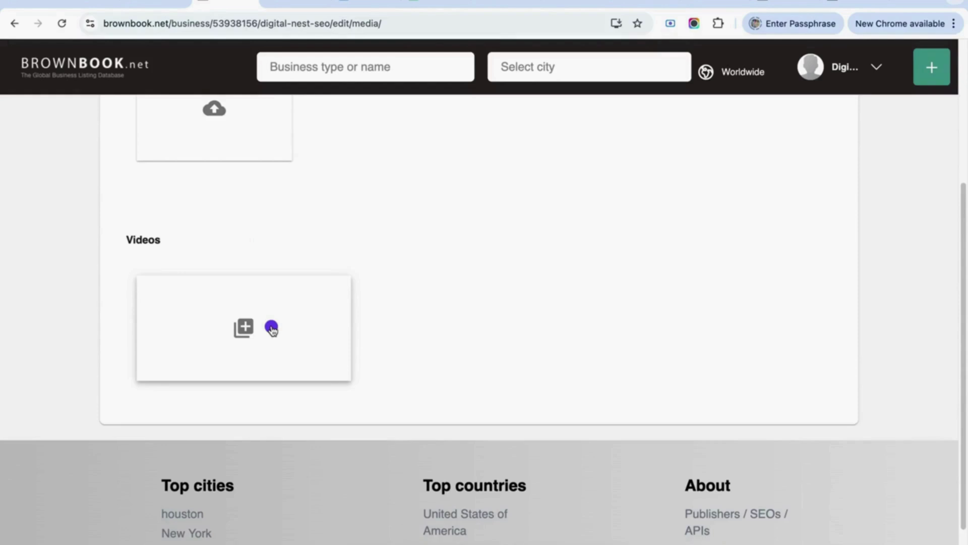
scroll(257, 244, up, 5)
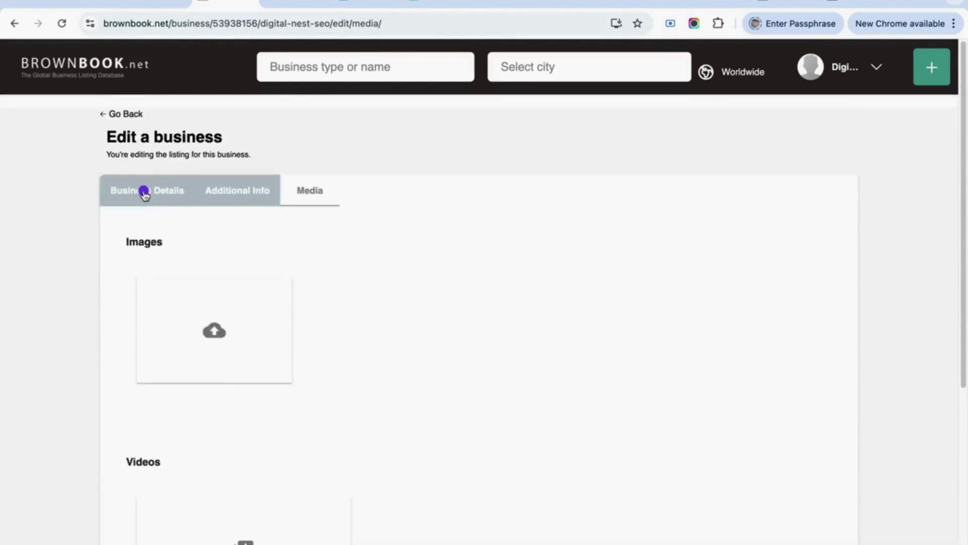
click(144, 192)
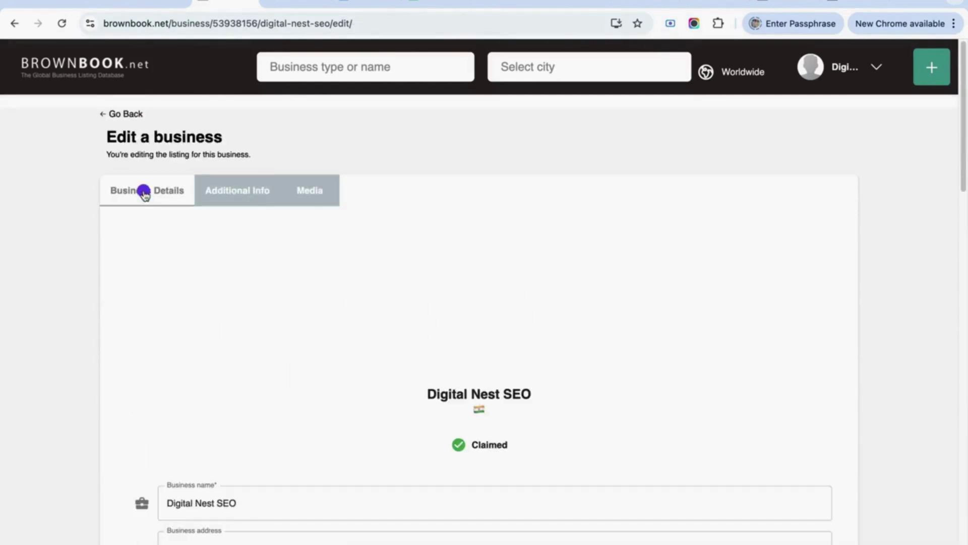
Step: Return from the listing editor to the Digital Nest SEO listing page and copy its URL
click(15, 23)
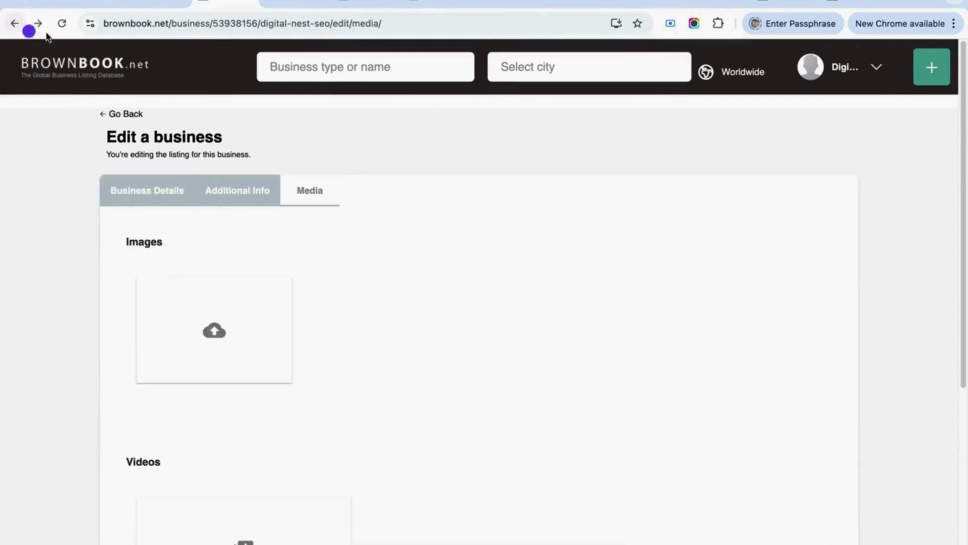
click(14, 25)
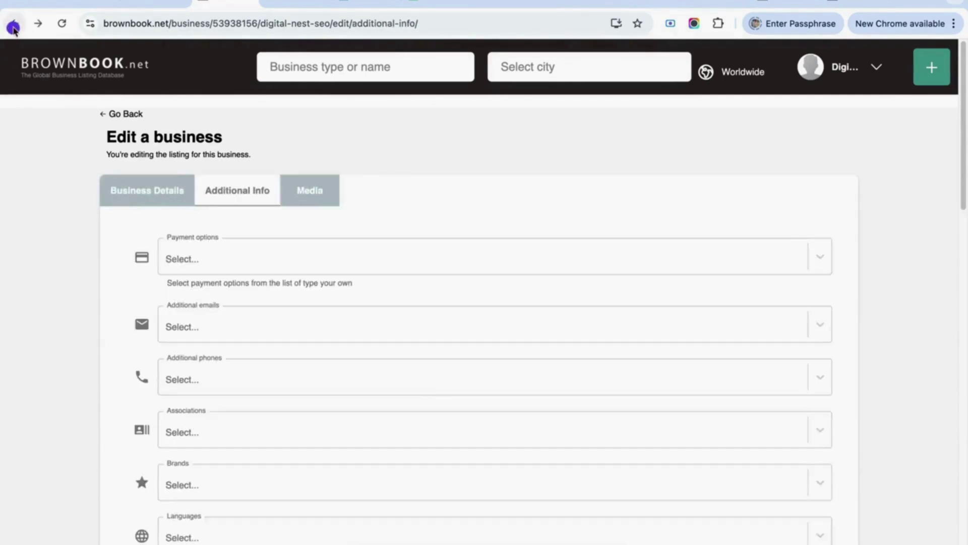
click(13, 26)
click(14, 26)
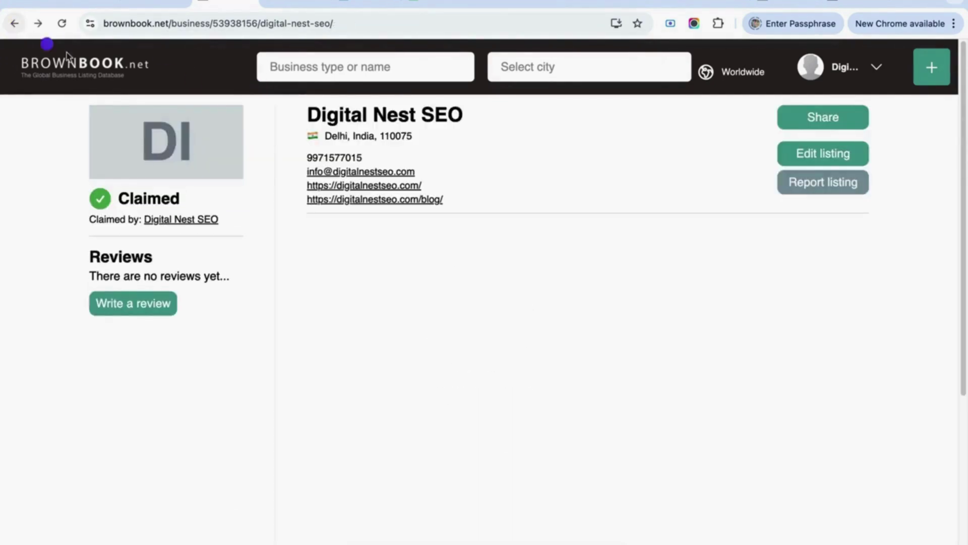
click(227, 23)
key(super+c)
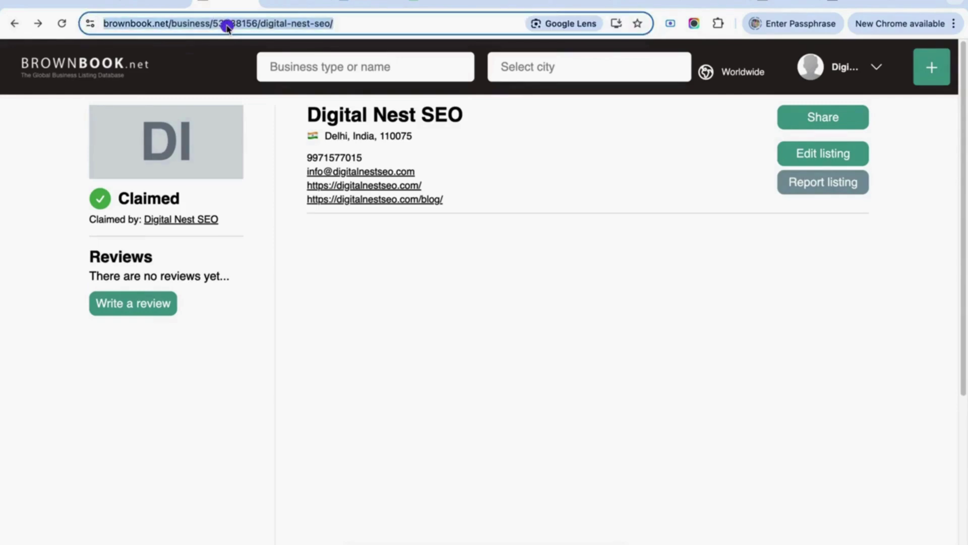
click(824, 119)
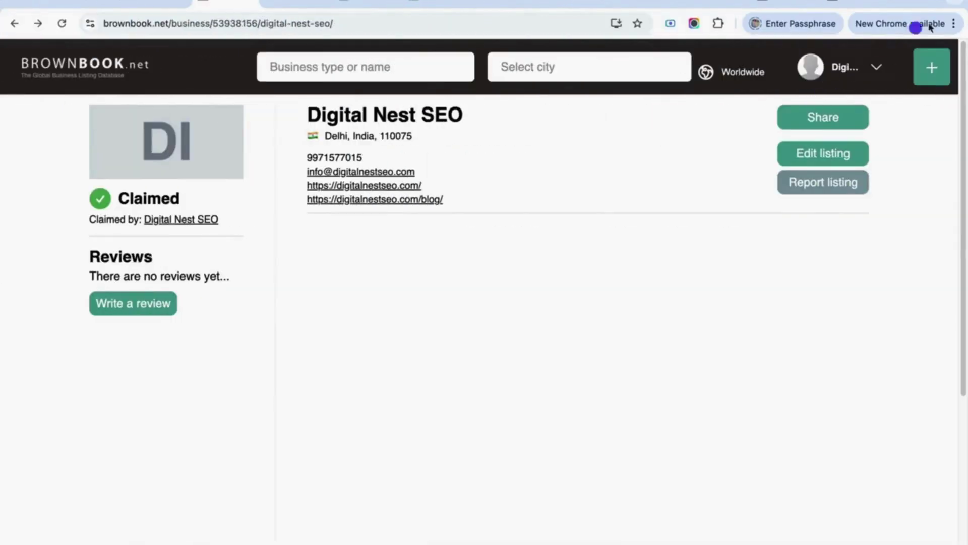
click(956, 24)
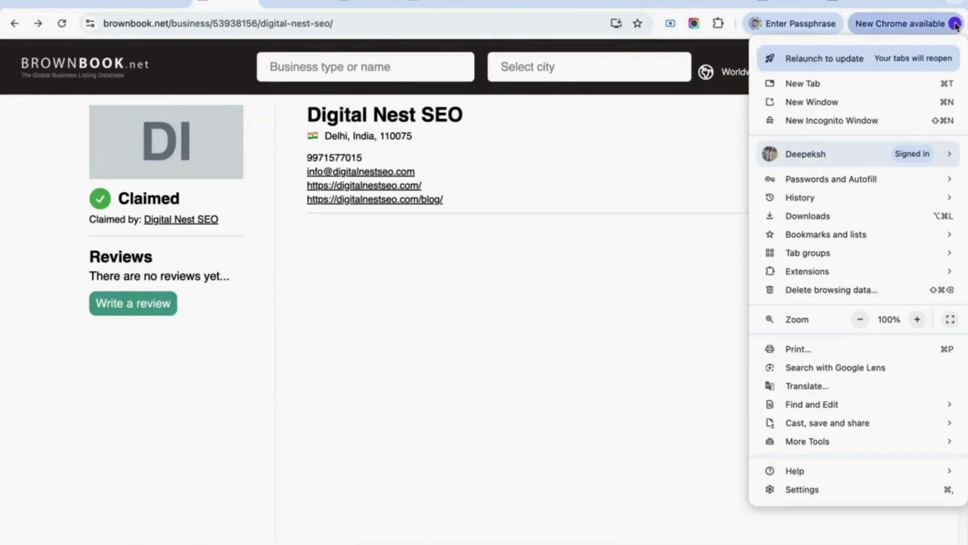
click(829, 121)
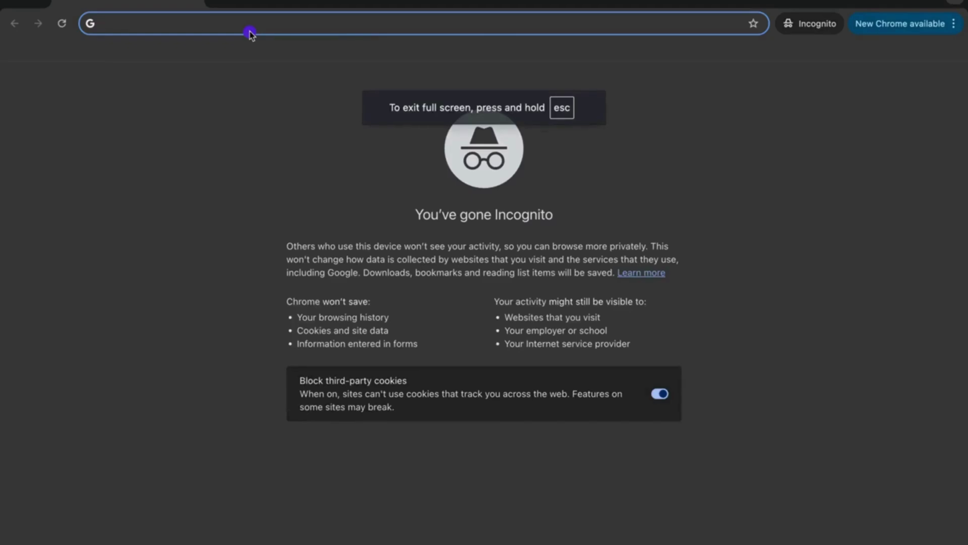
right_click(250, 33)
click(278, 106)
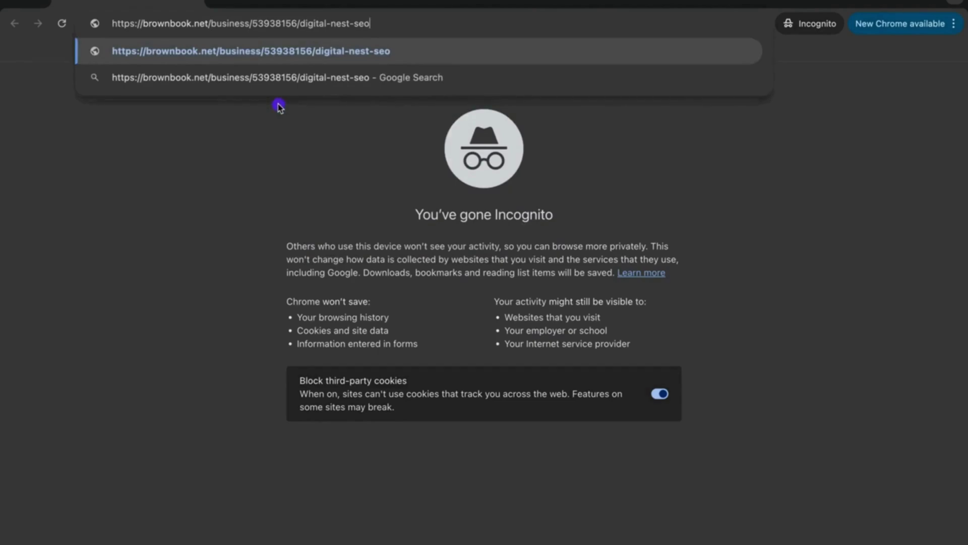
key(Return)
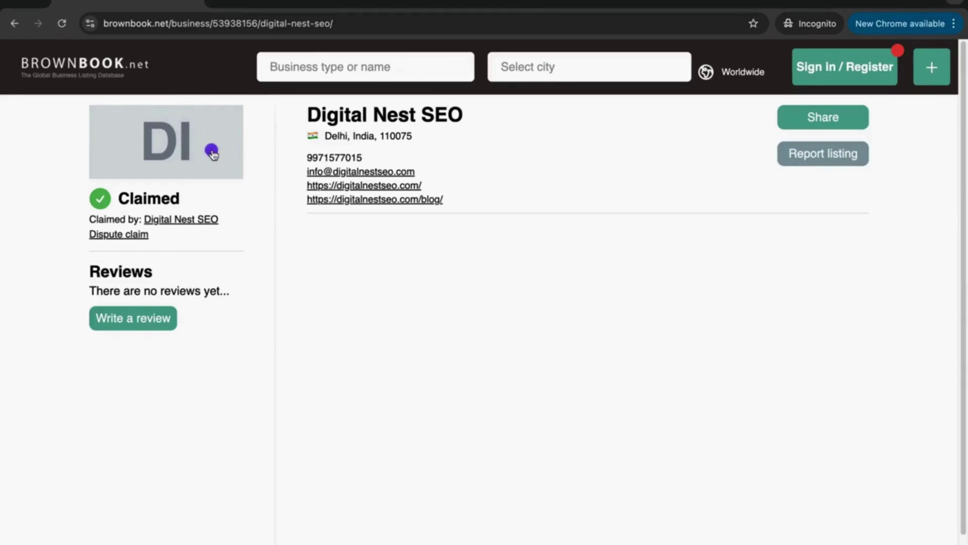
right_click(397, 186)
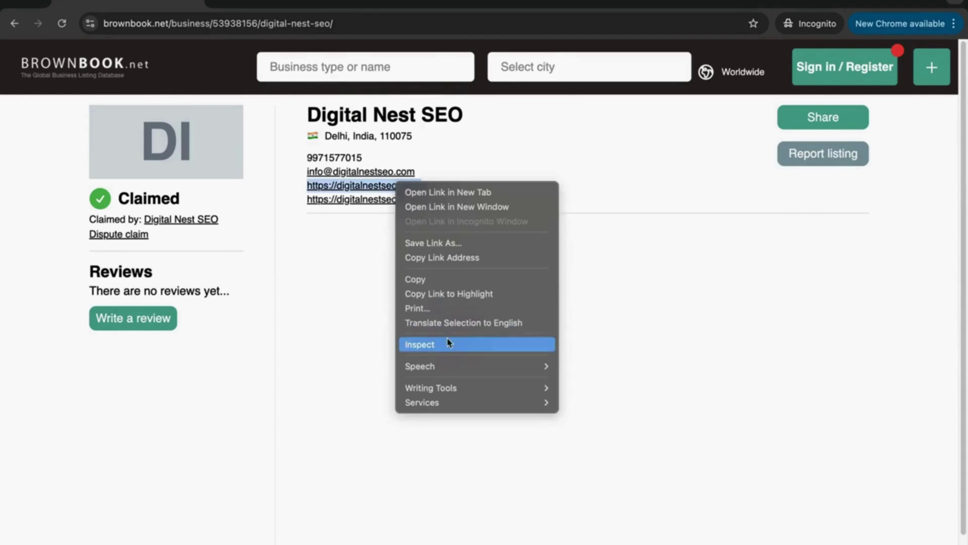
click(434, 347)
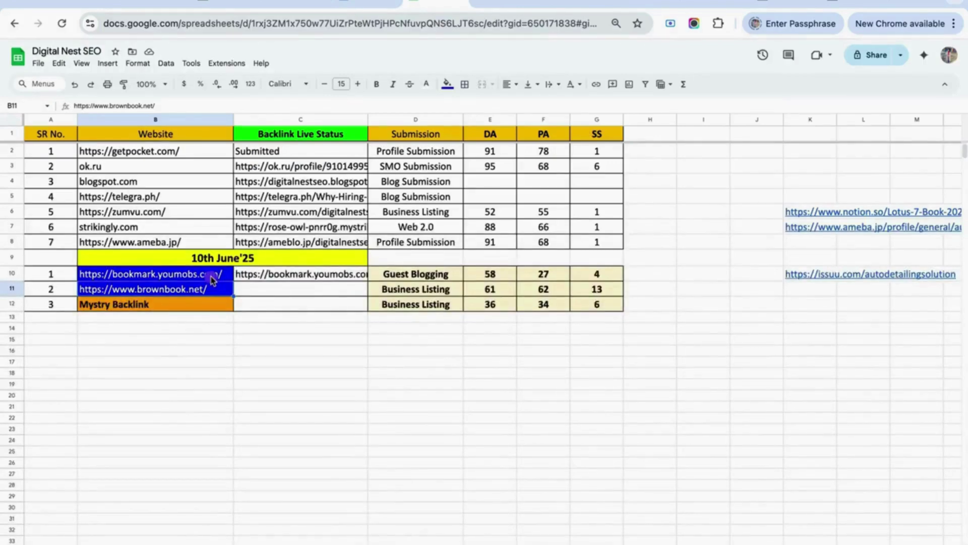
drag(212, 278, 210, 290)
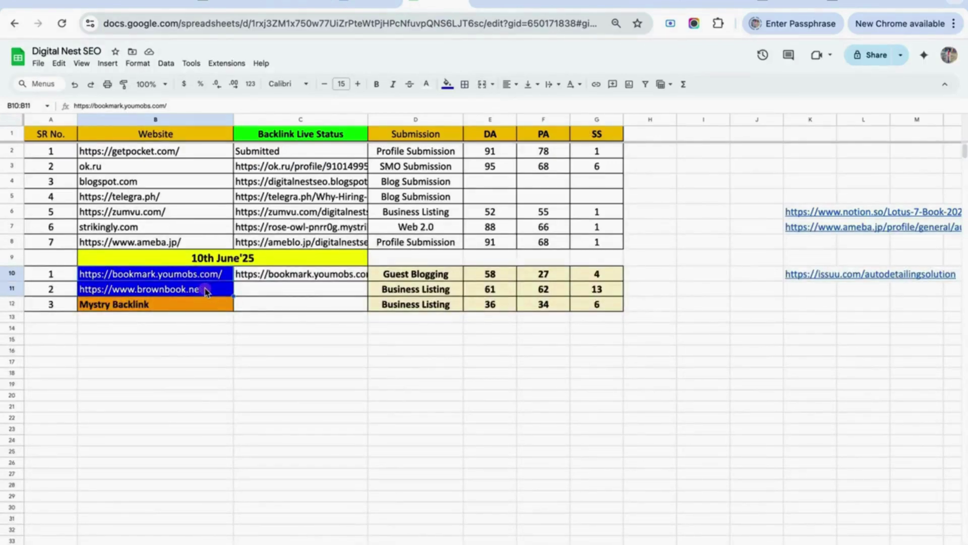
click(208, 291)
click(208, 305)
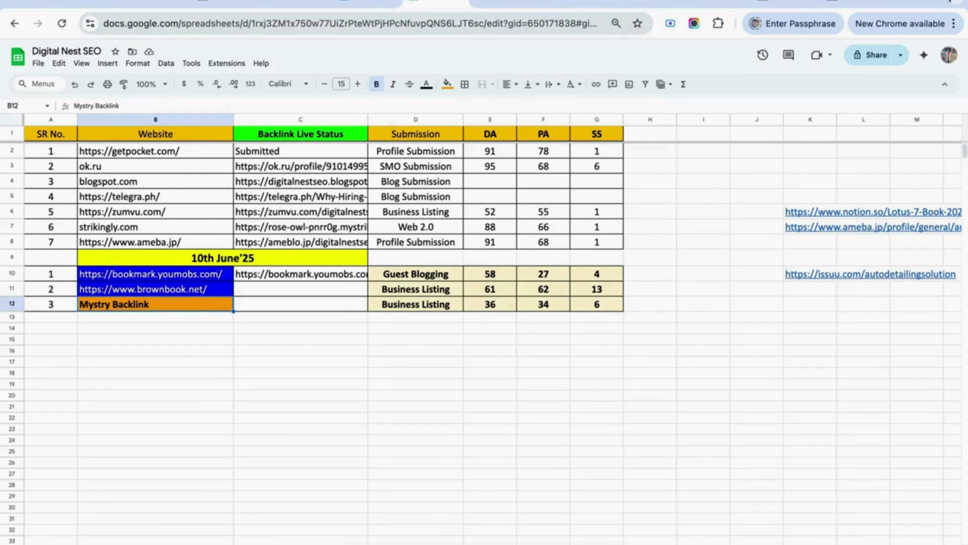
click(855, 7)
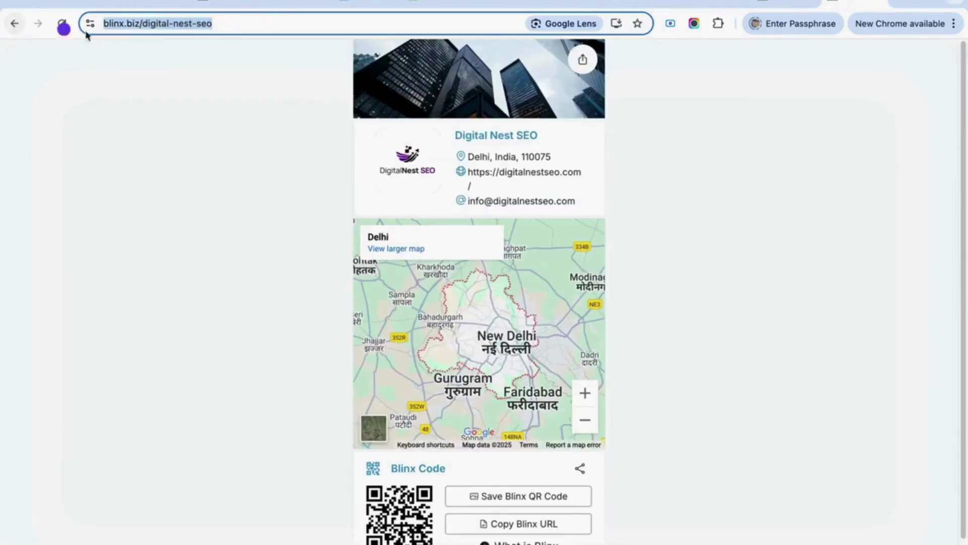
click(416, 6)
click(328, 309)
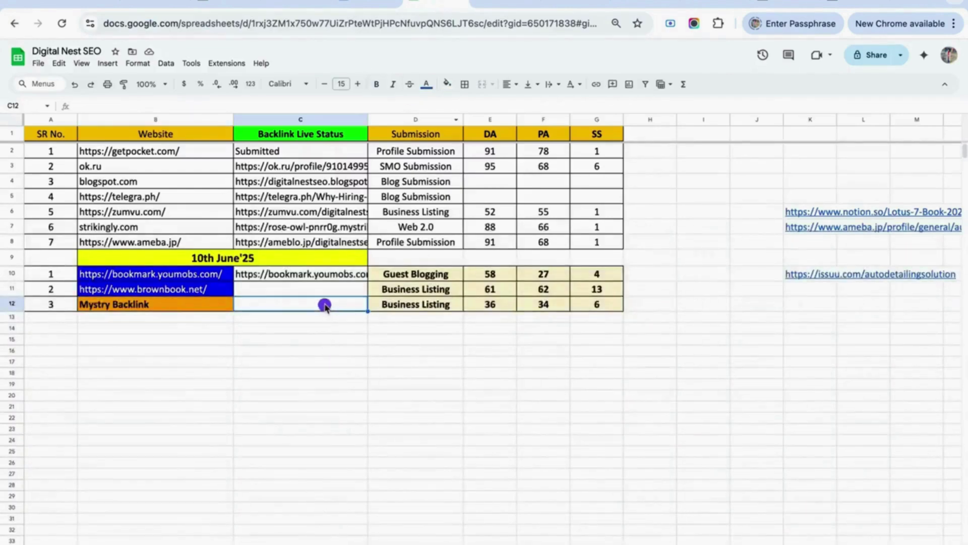
key(ctrl+v)
Step: Copy the formatting of row 11 onto row 12 and remove the hyperlink from the Blinx URL in C12
click(13, 288)
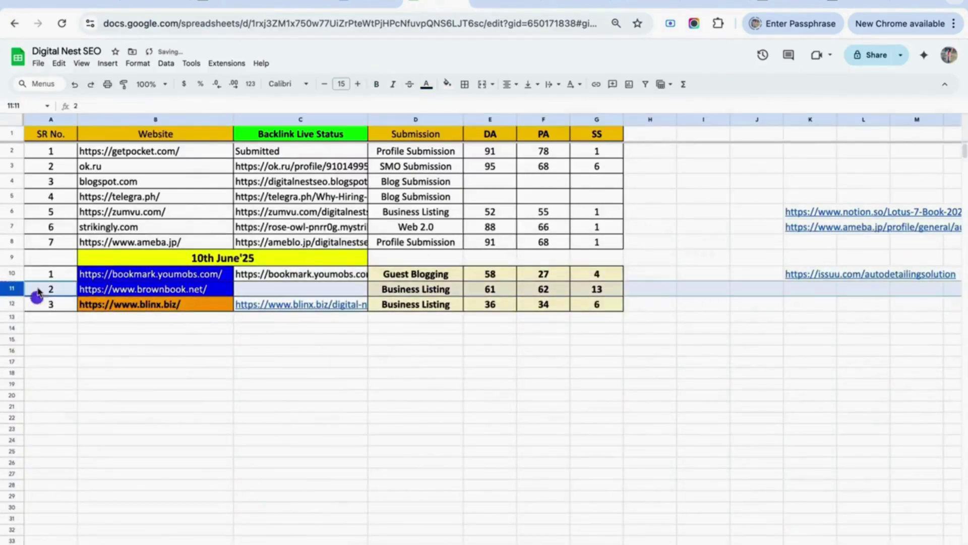
click(123, 84)
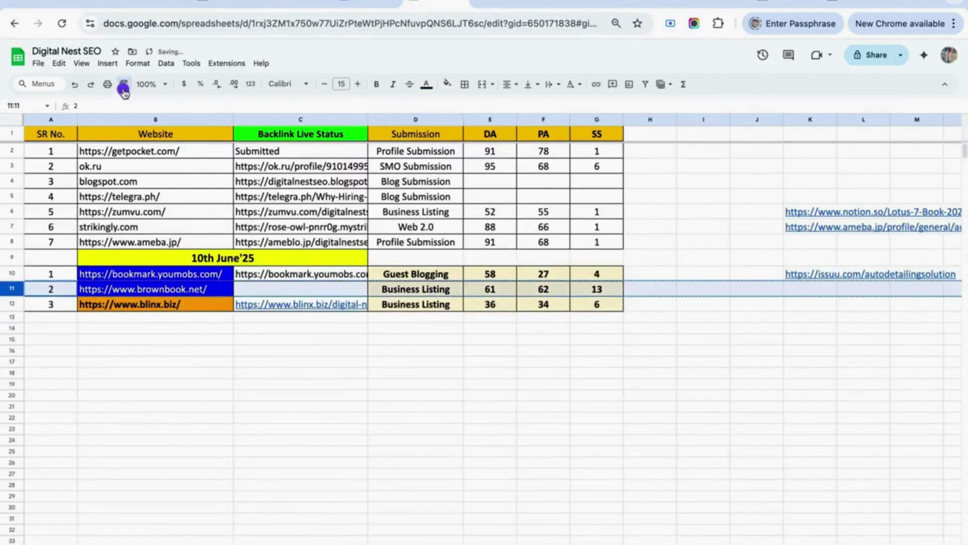
click(5, 305)
click(319, 305)
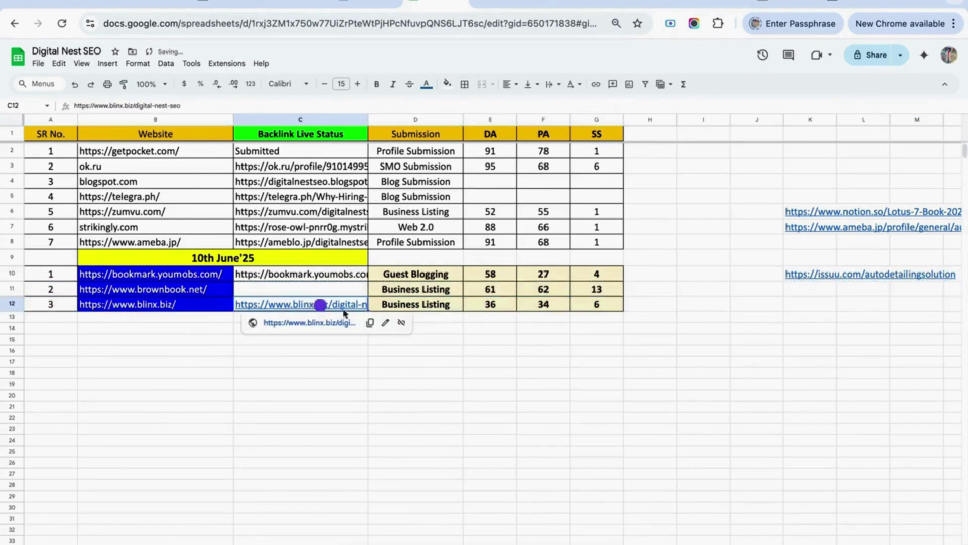
click(402, 322)
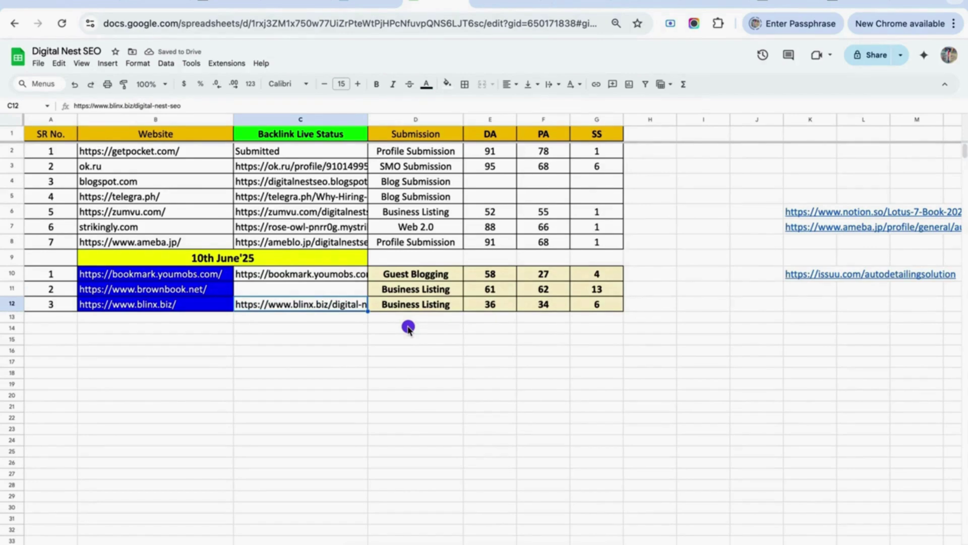
Step: Paste the Brownbook listing URL into C11 as its live link and select the earlier websites in B2:B8
key(ctrl+v)
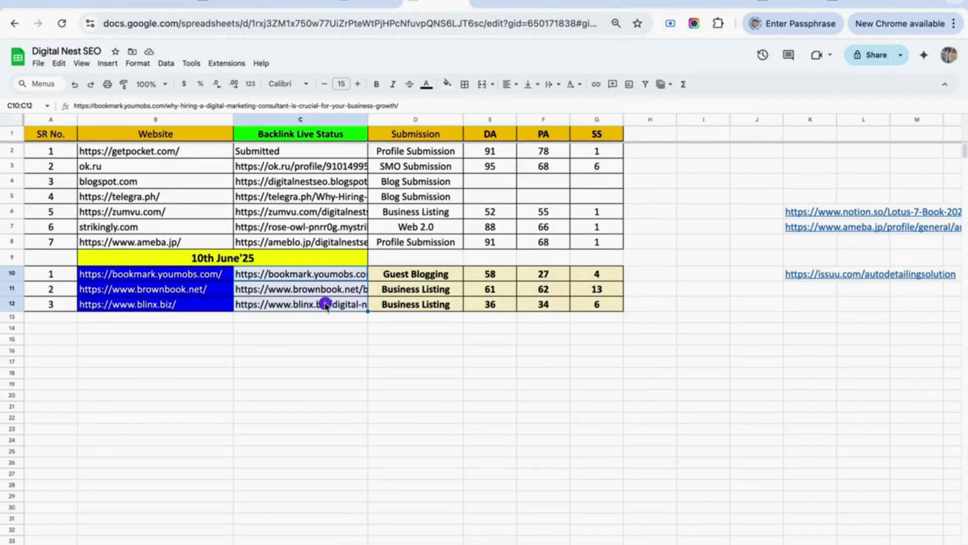
drag(189, 147, 201, 240)
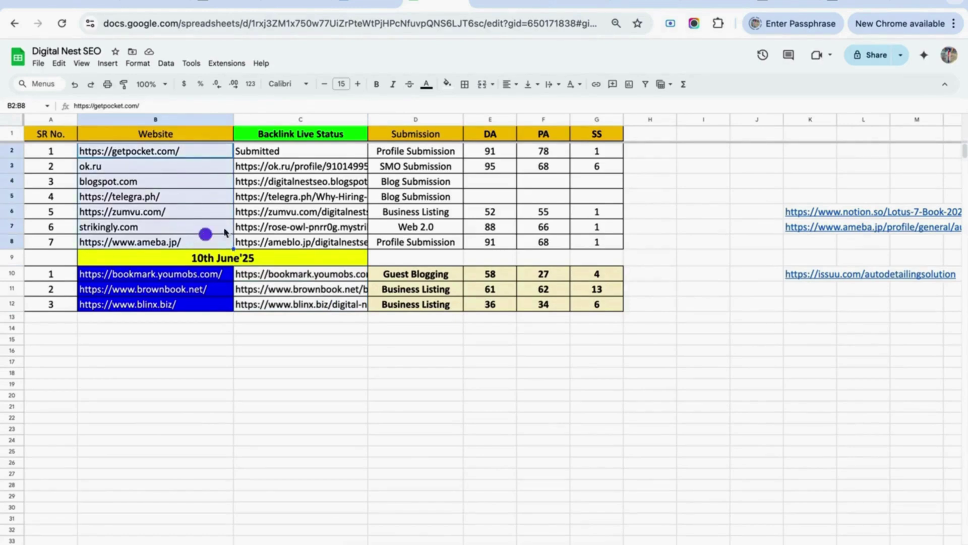